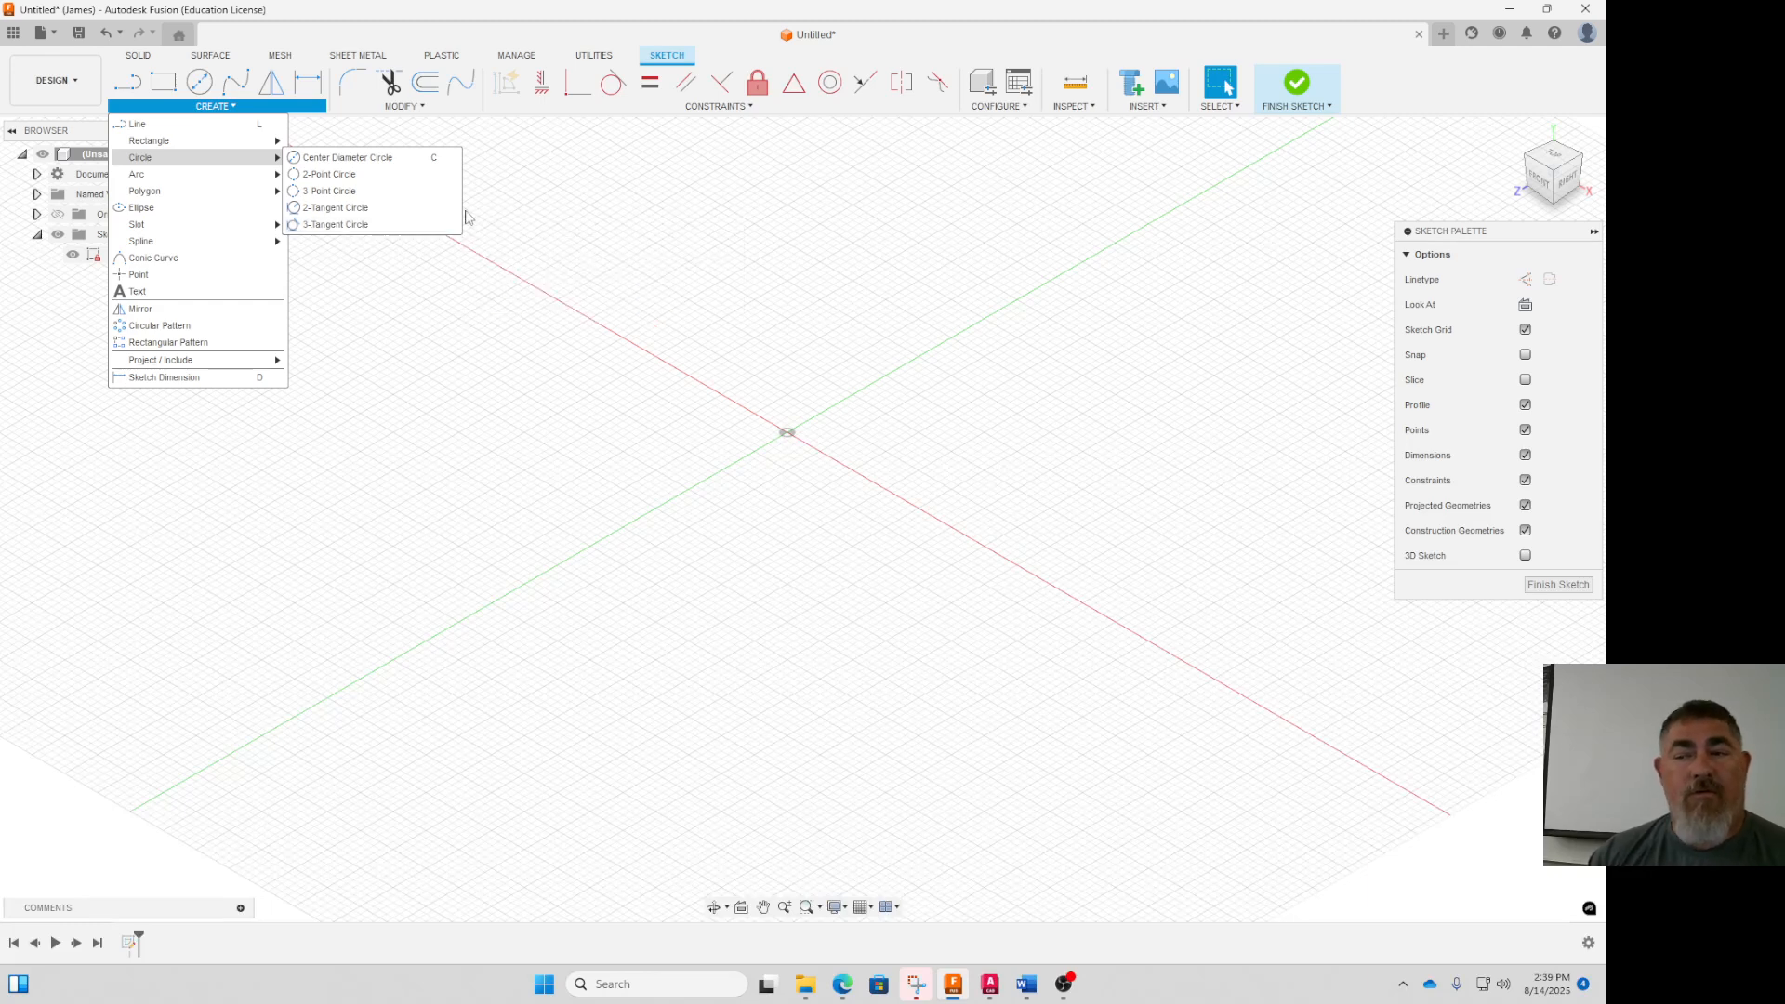
Draw a center-diameter circle about 1.55 in across on the far side of the sketch origin
{"action": "left_click", "coordinate": [351, 160]}
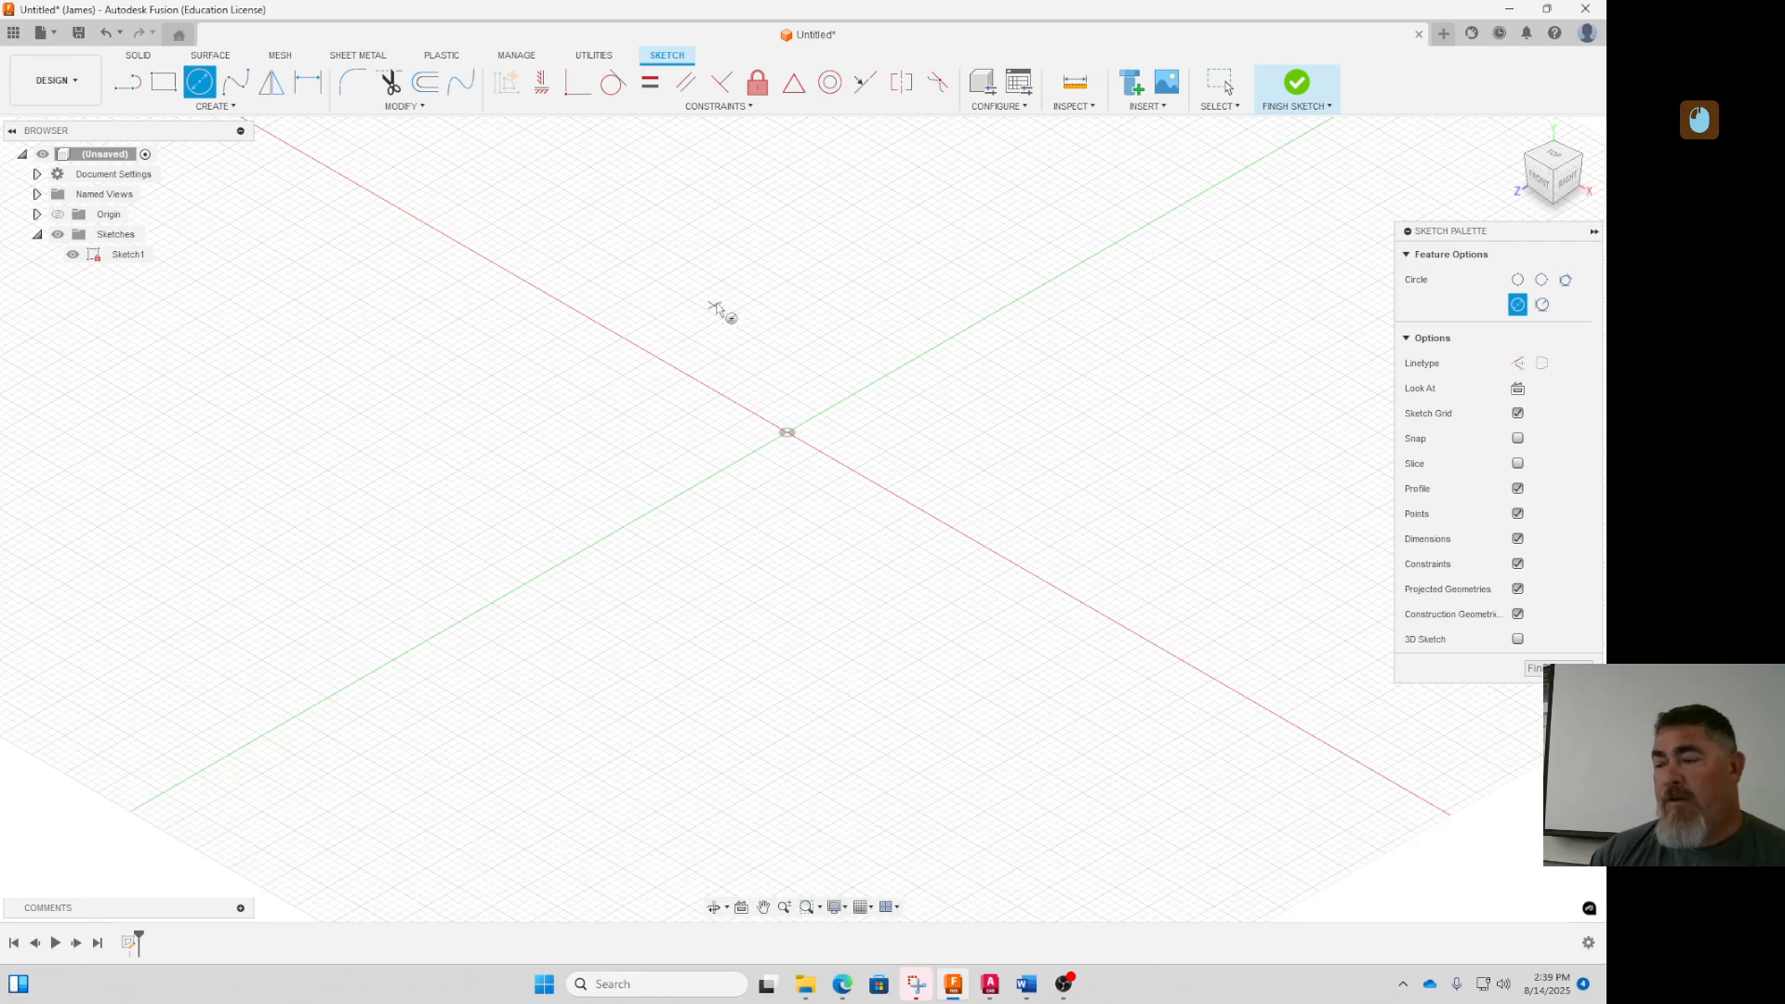
{"action": "left_click", "coordinate": [639, 301]}
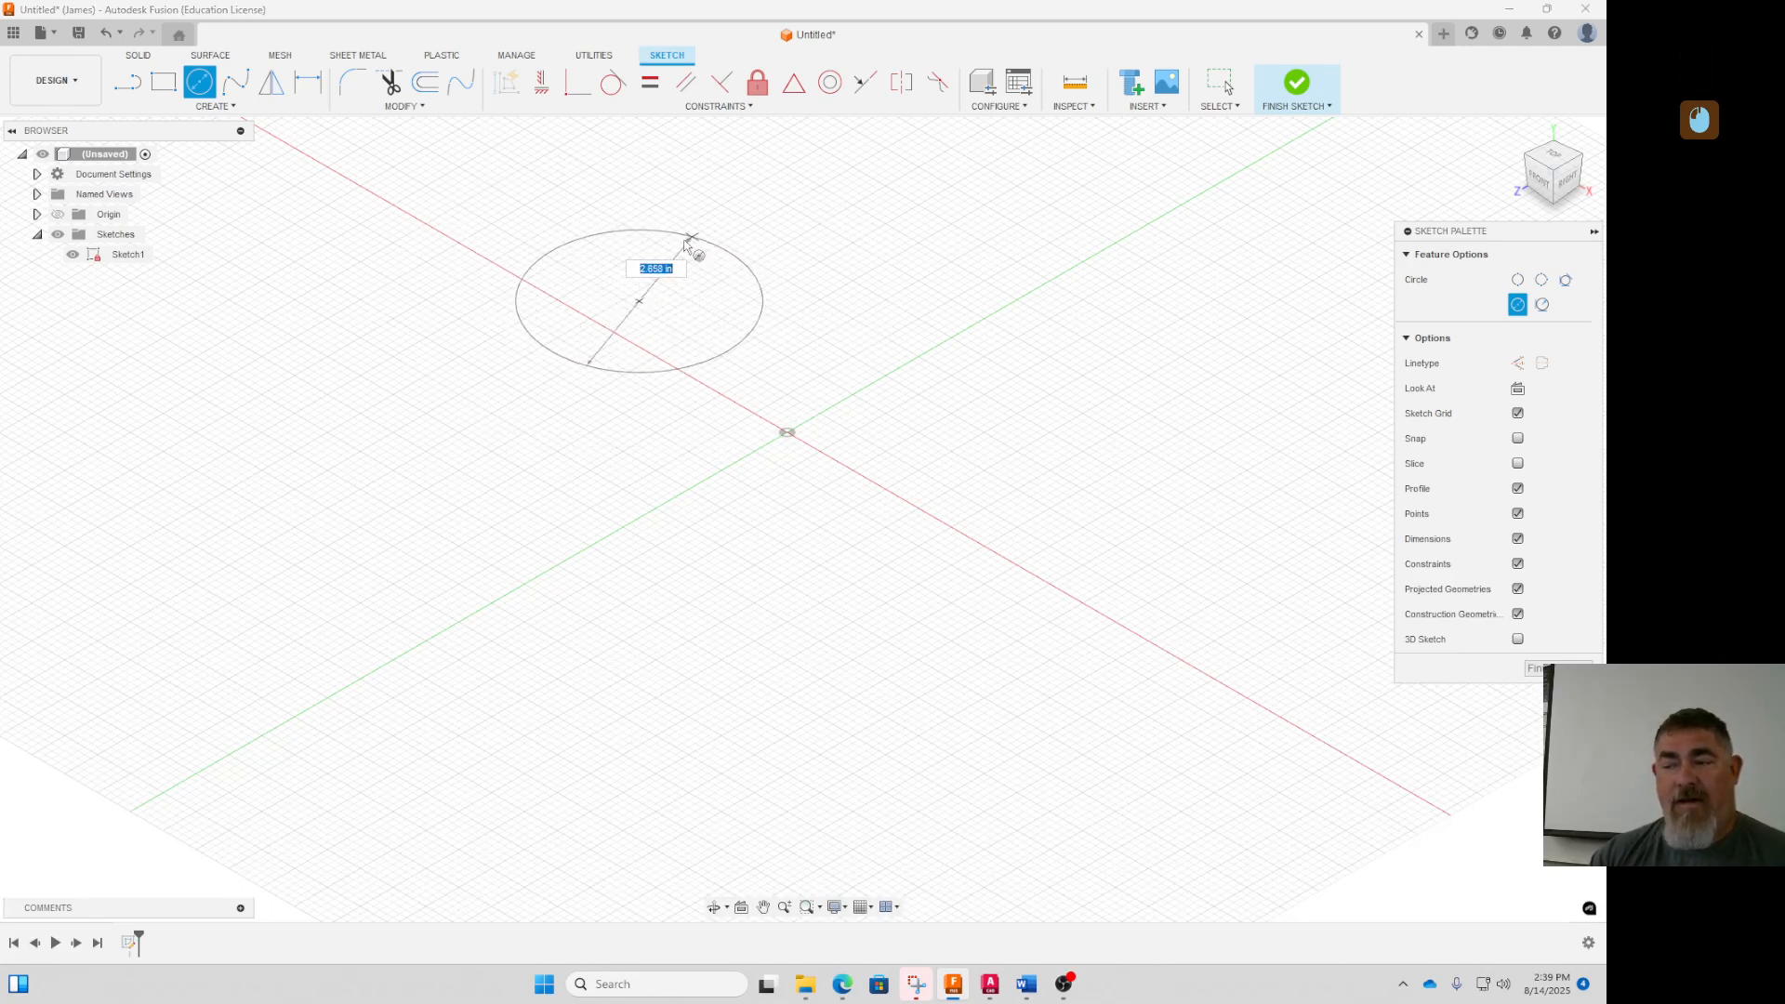
{"action": "left_click", "coordinate": [686, 270]}
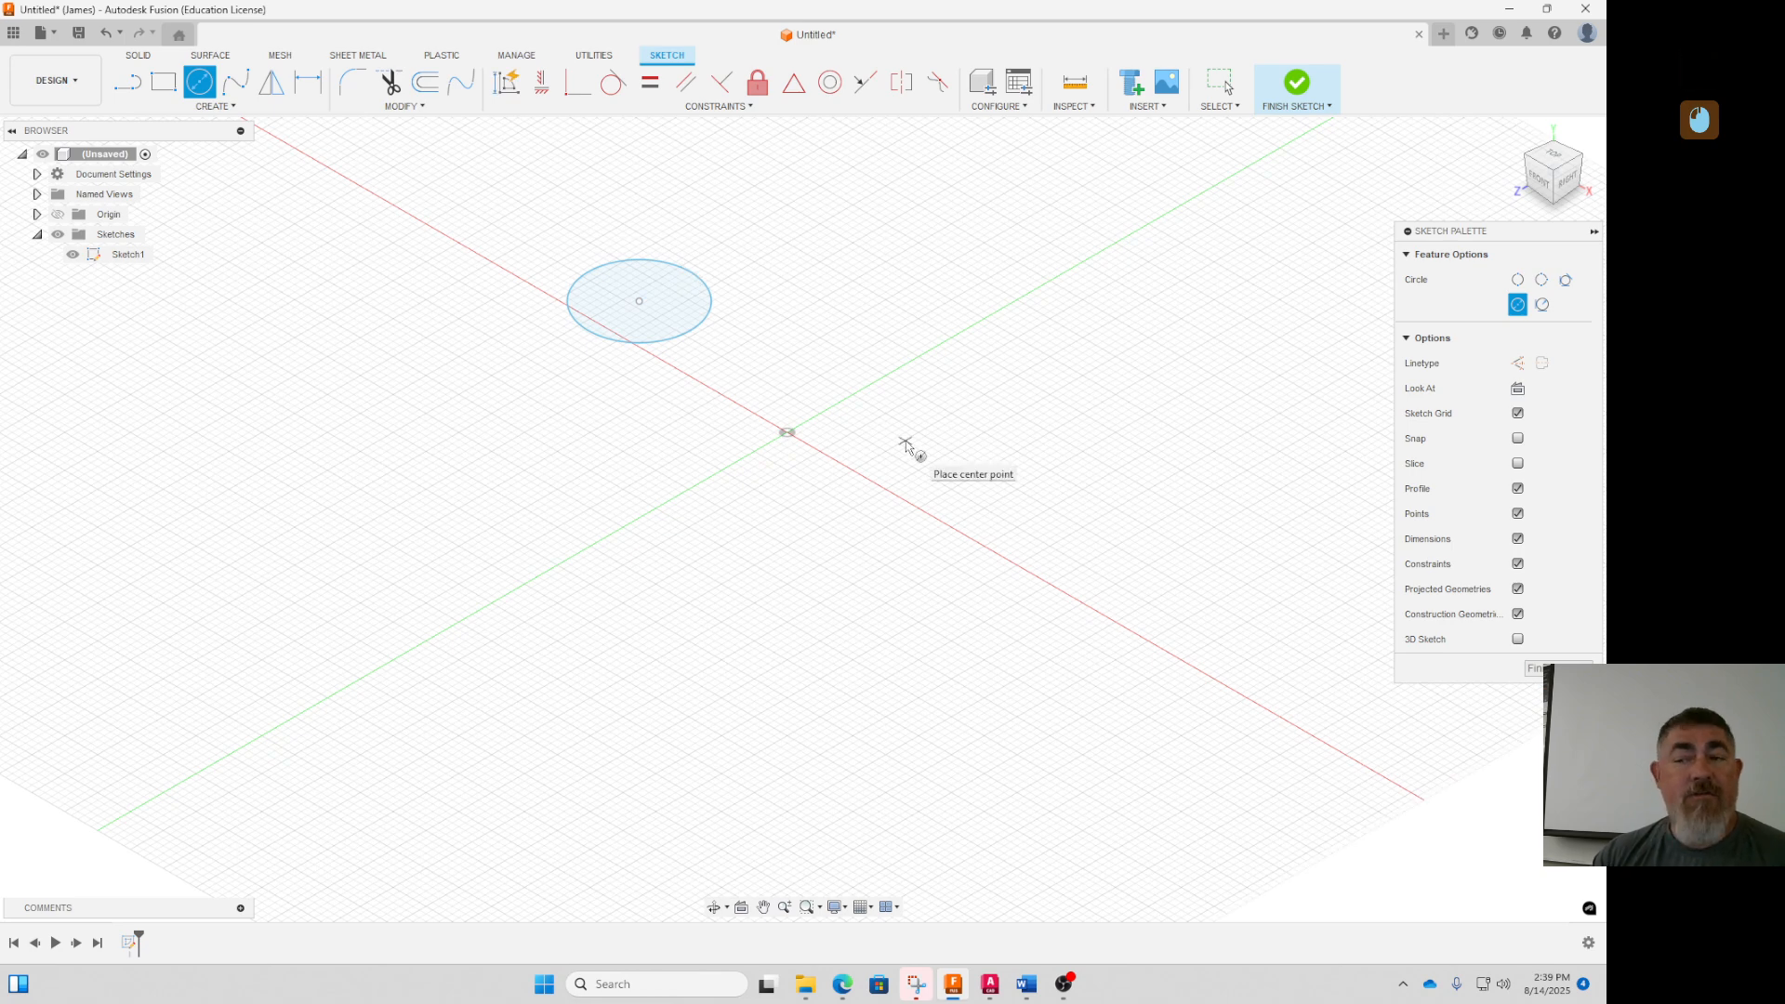
Add a diameter dimension to the circle, keeping the size as drawn
{"action": "key", "text": "d"}
{"action": "left_click", "coordinate": [712, 322]}
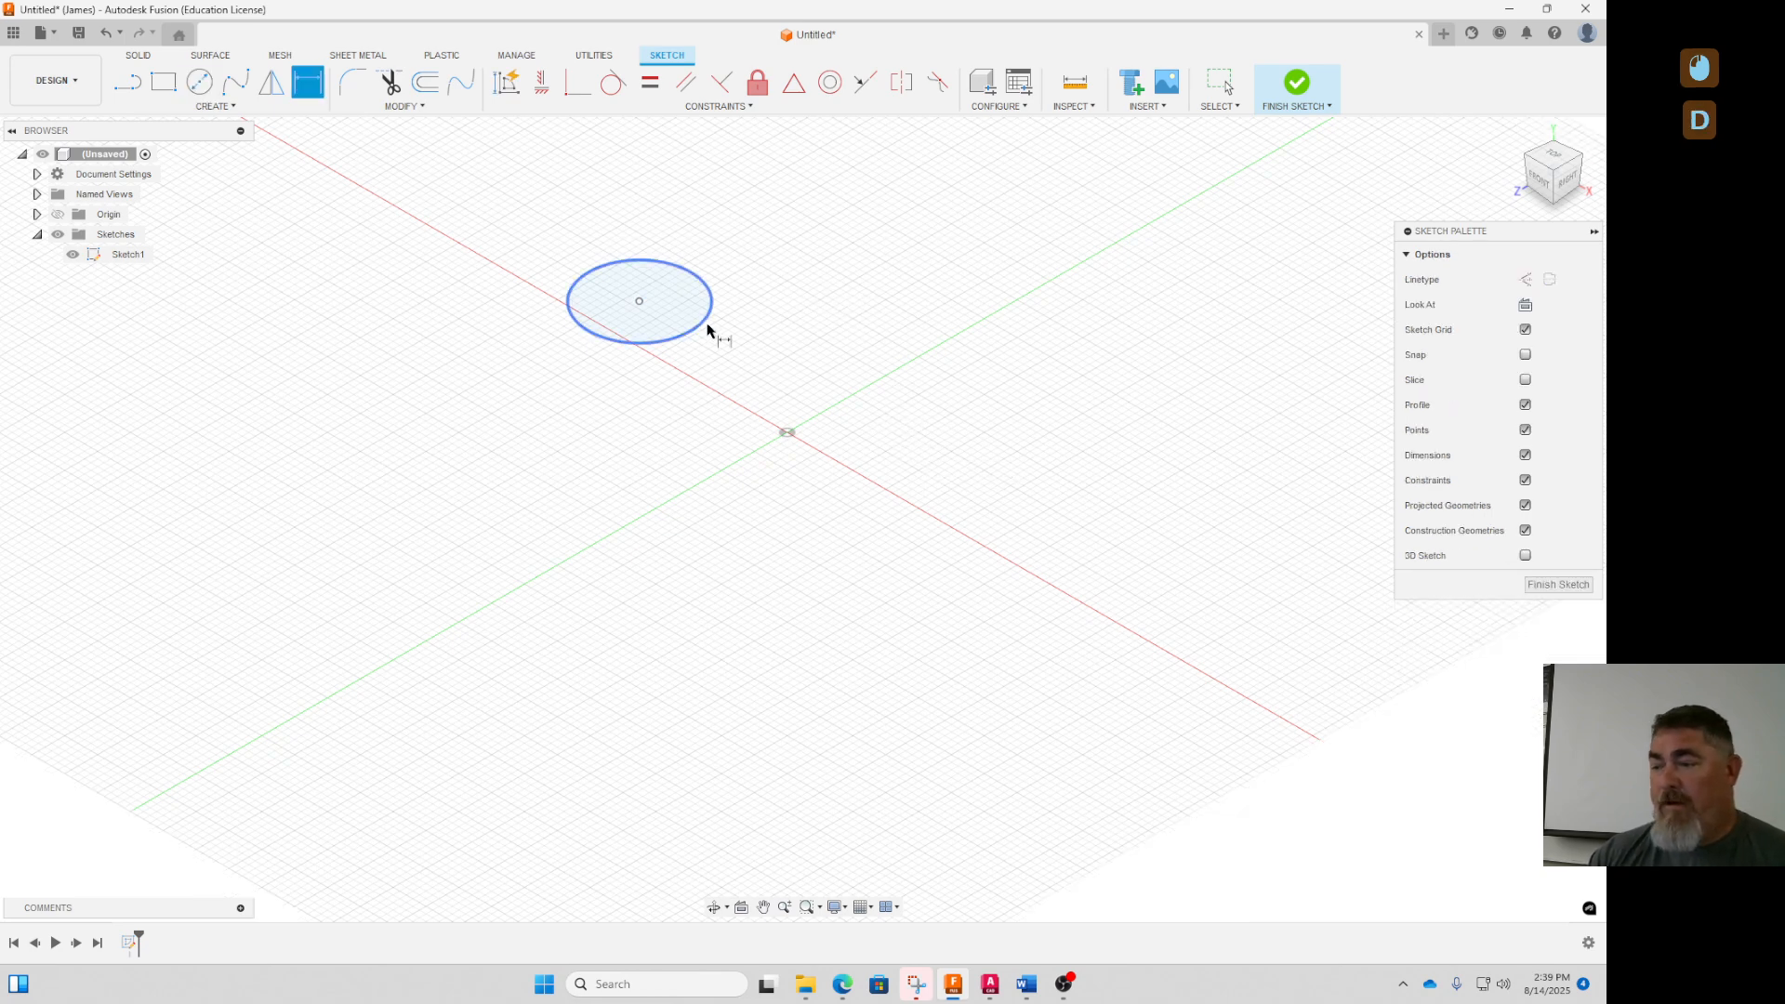
{"action": "left_click", "coordinate": [795, 330]}
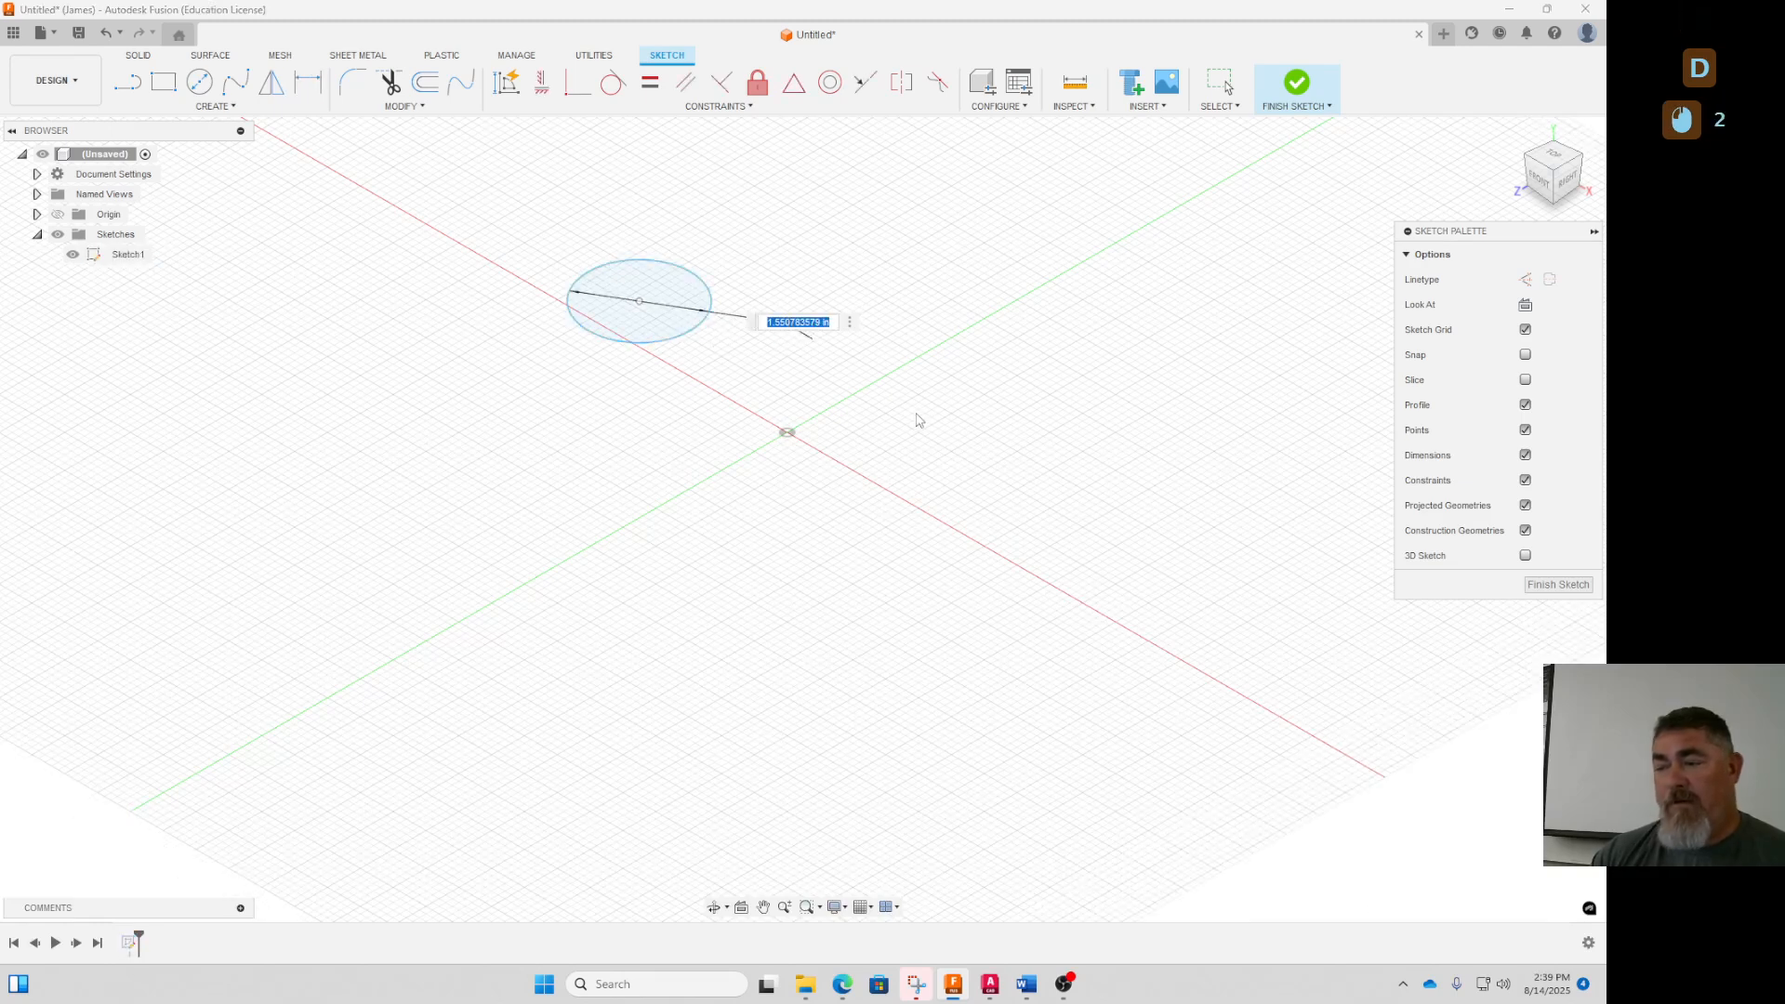
{"action": "key", "text": "Escape"}
Delete the circle's diameter dimension
{"action": "left_click", "coordinate": [686, 335]}
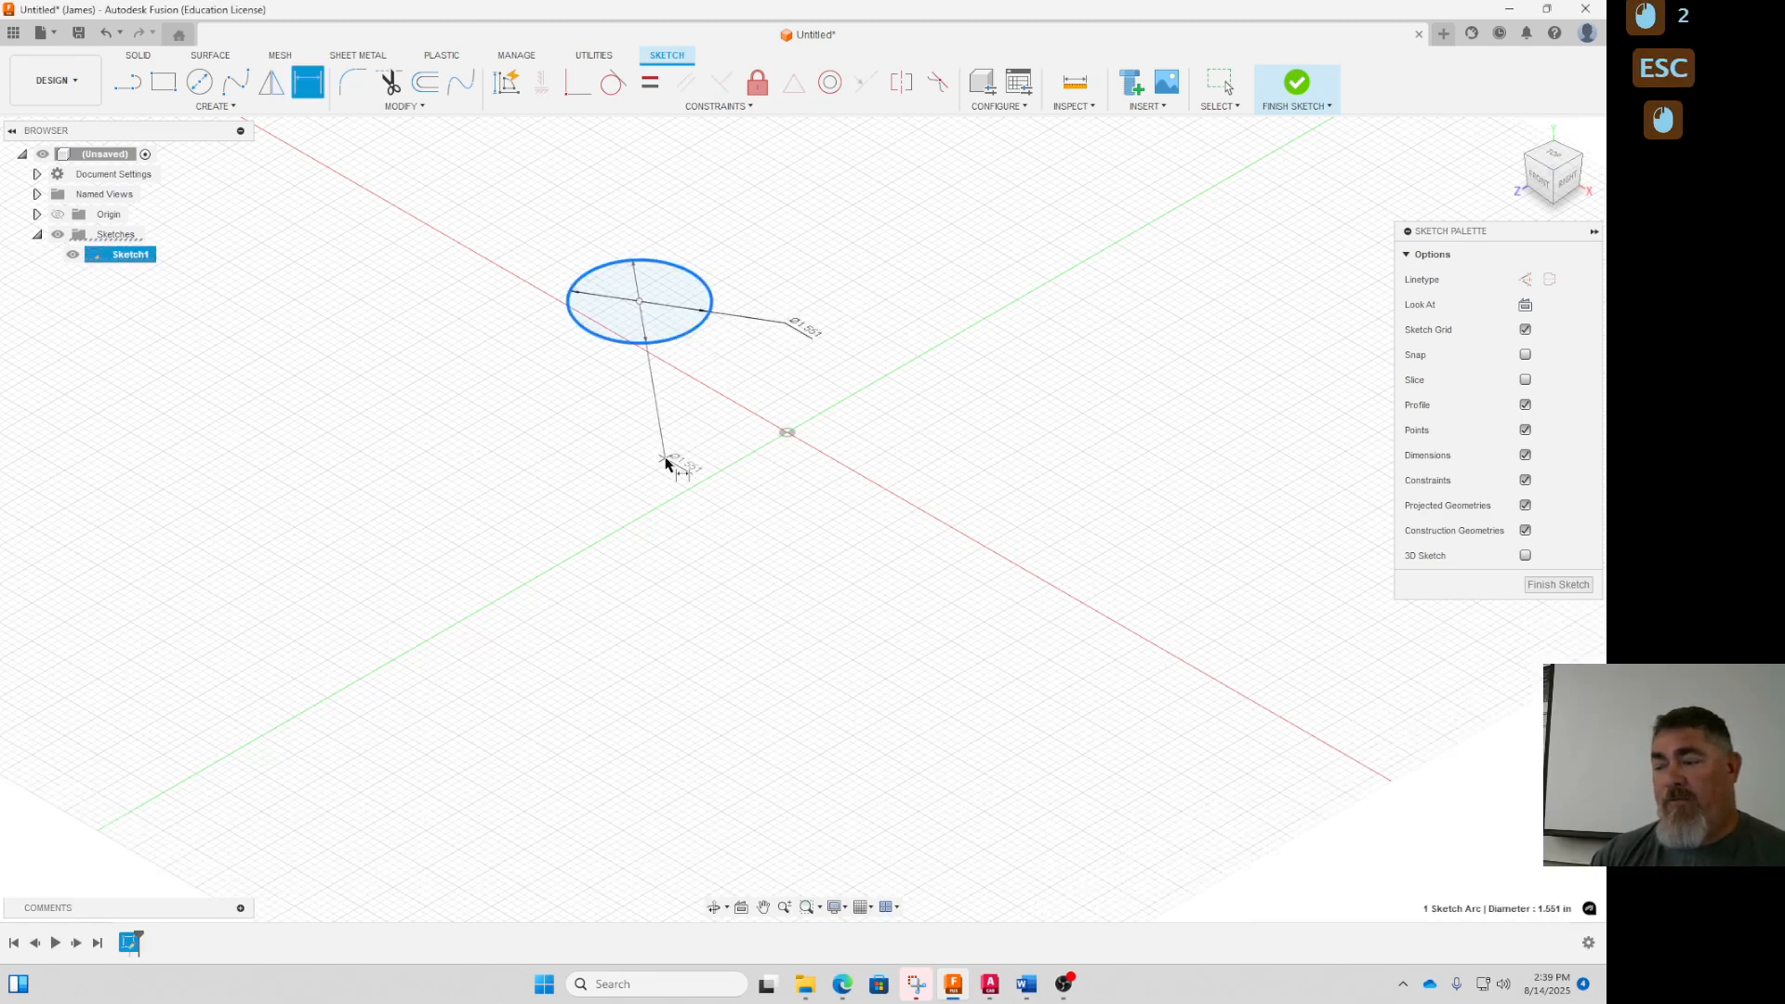
{"action": "key", "text": "Escape"}
{"action": "left_click", "coordinate": [800, 331]}
{"action": "key", "text": "Delete"}
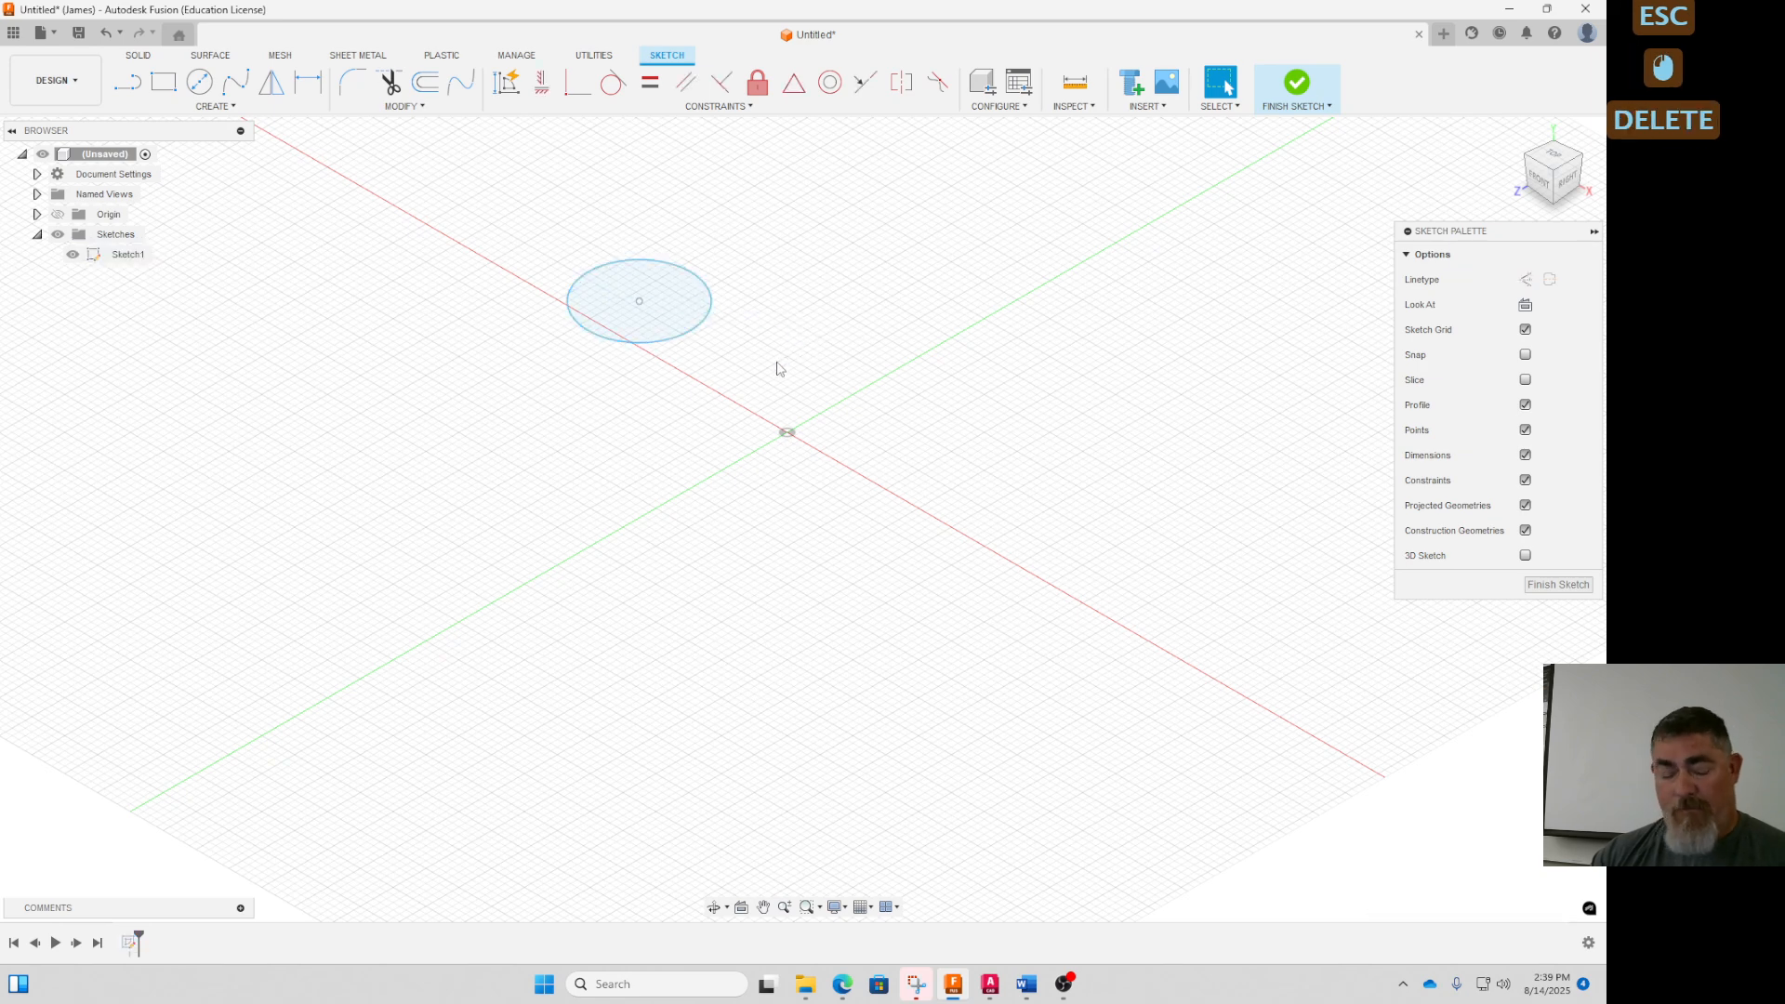
Dimension the circle by its radius instead of its diameter, accepting the size as drawn
{"action": "key", "text": "d"}
{"action": "left_click", "coordinate": [702, 337]}
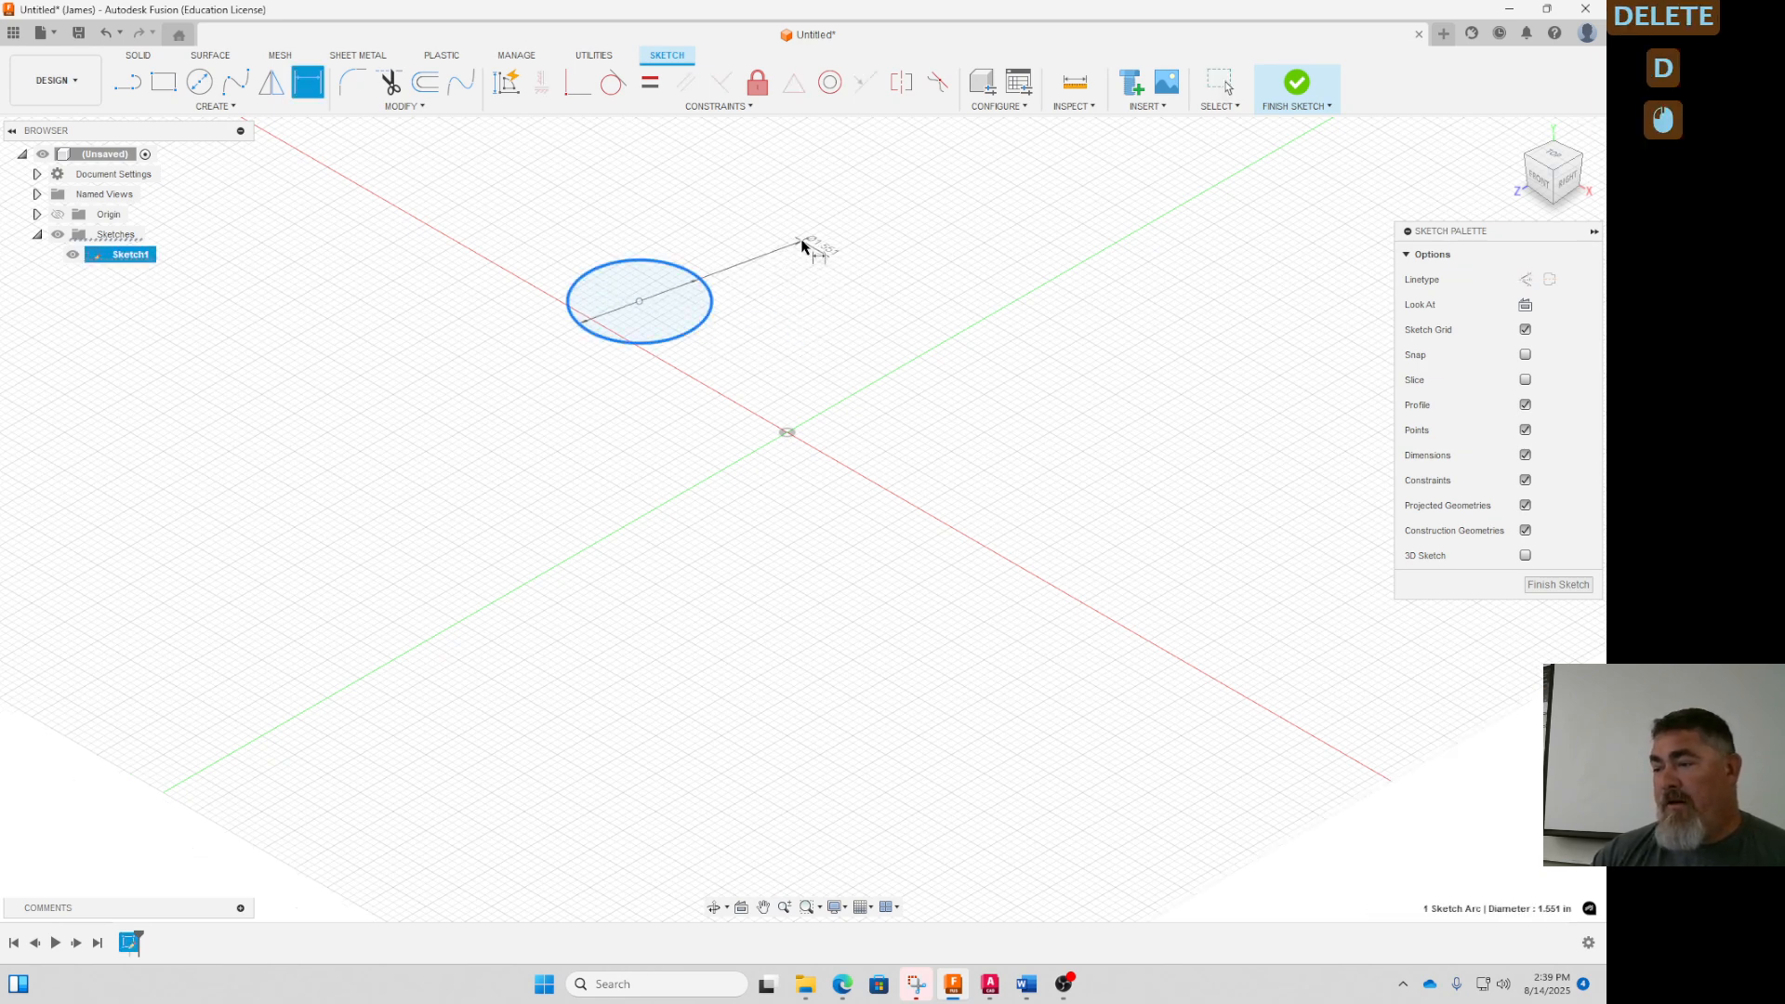
{"action": "right_click", "coordinate": [805, 248]}
{"action": "left_click", "coordinate": [774, 342]}
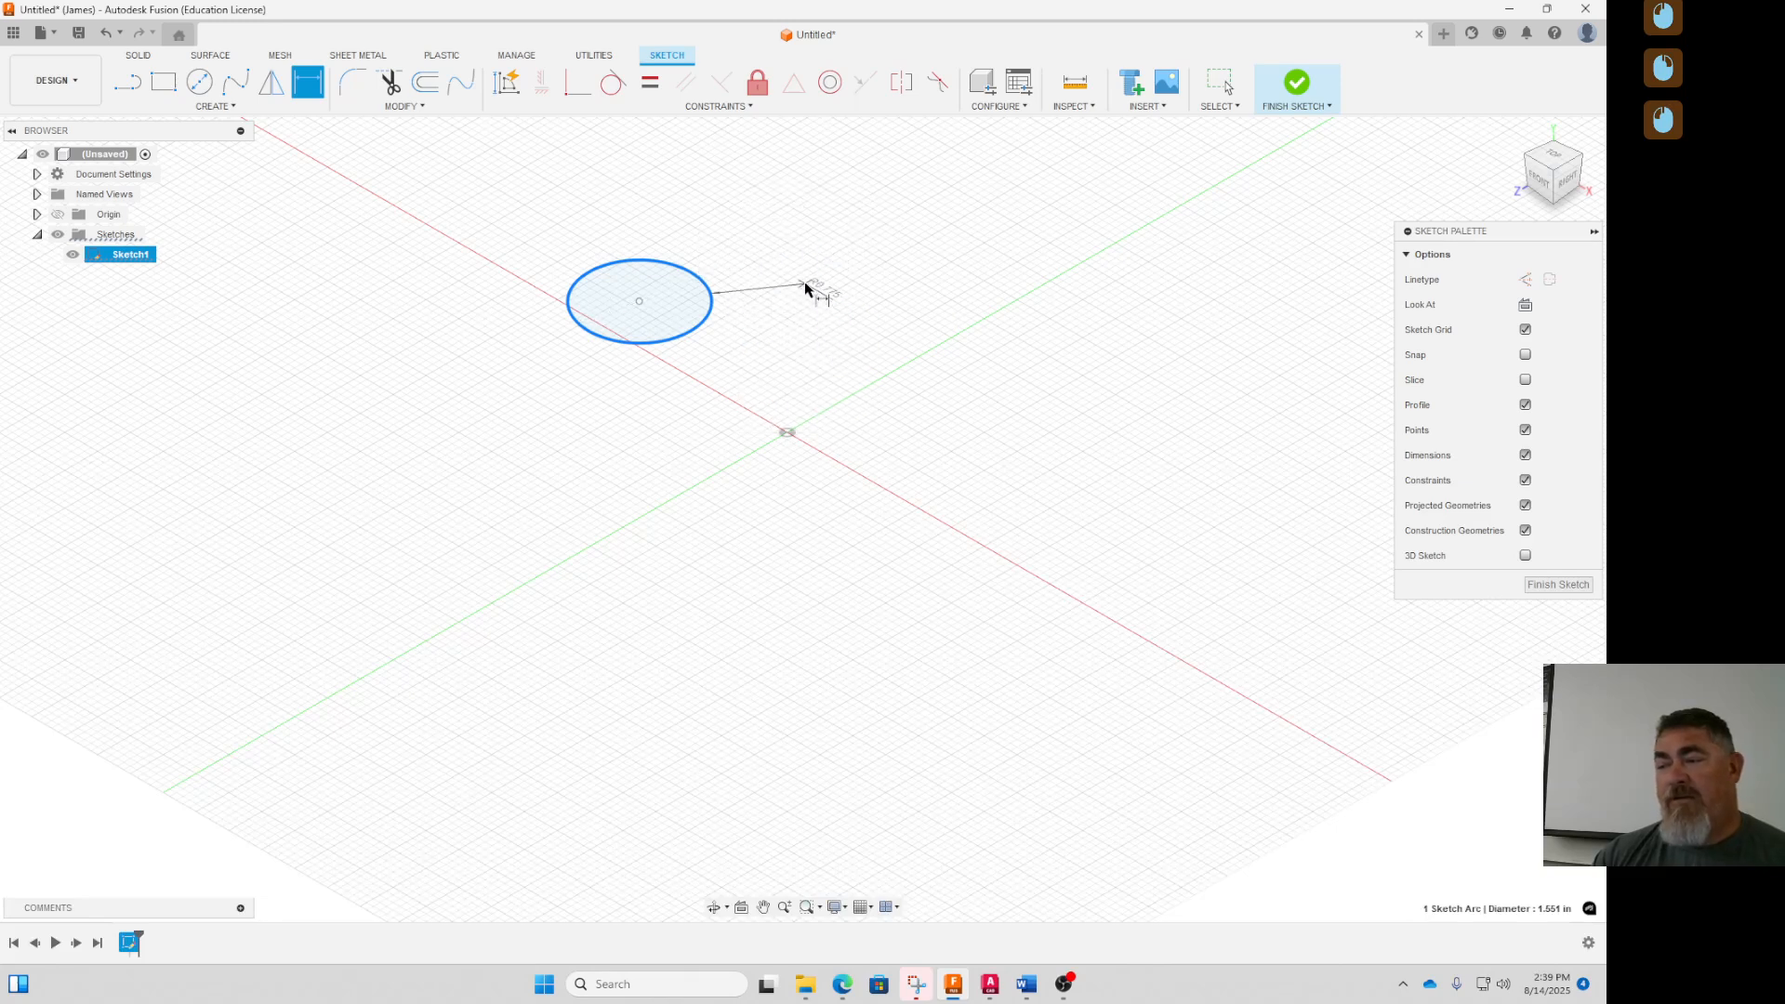
{"action": "left_click", "coordinate": [806, 296]}
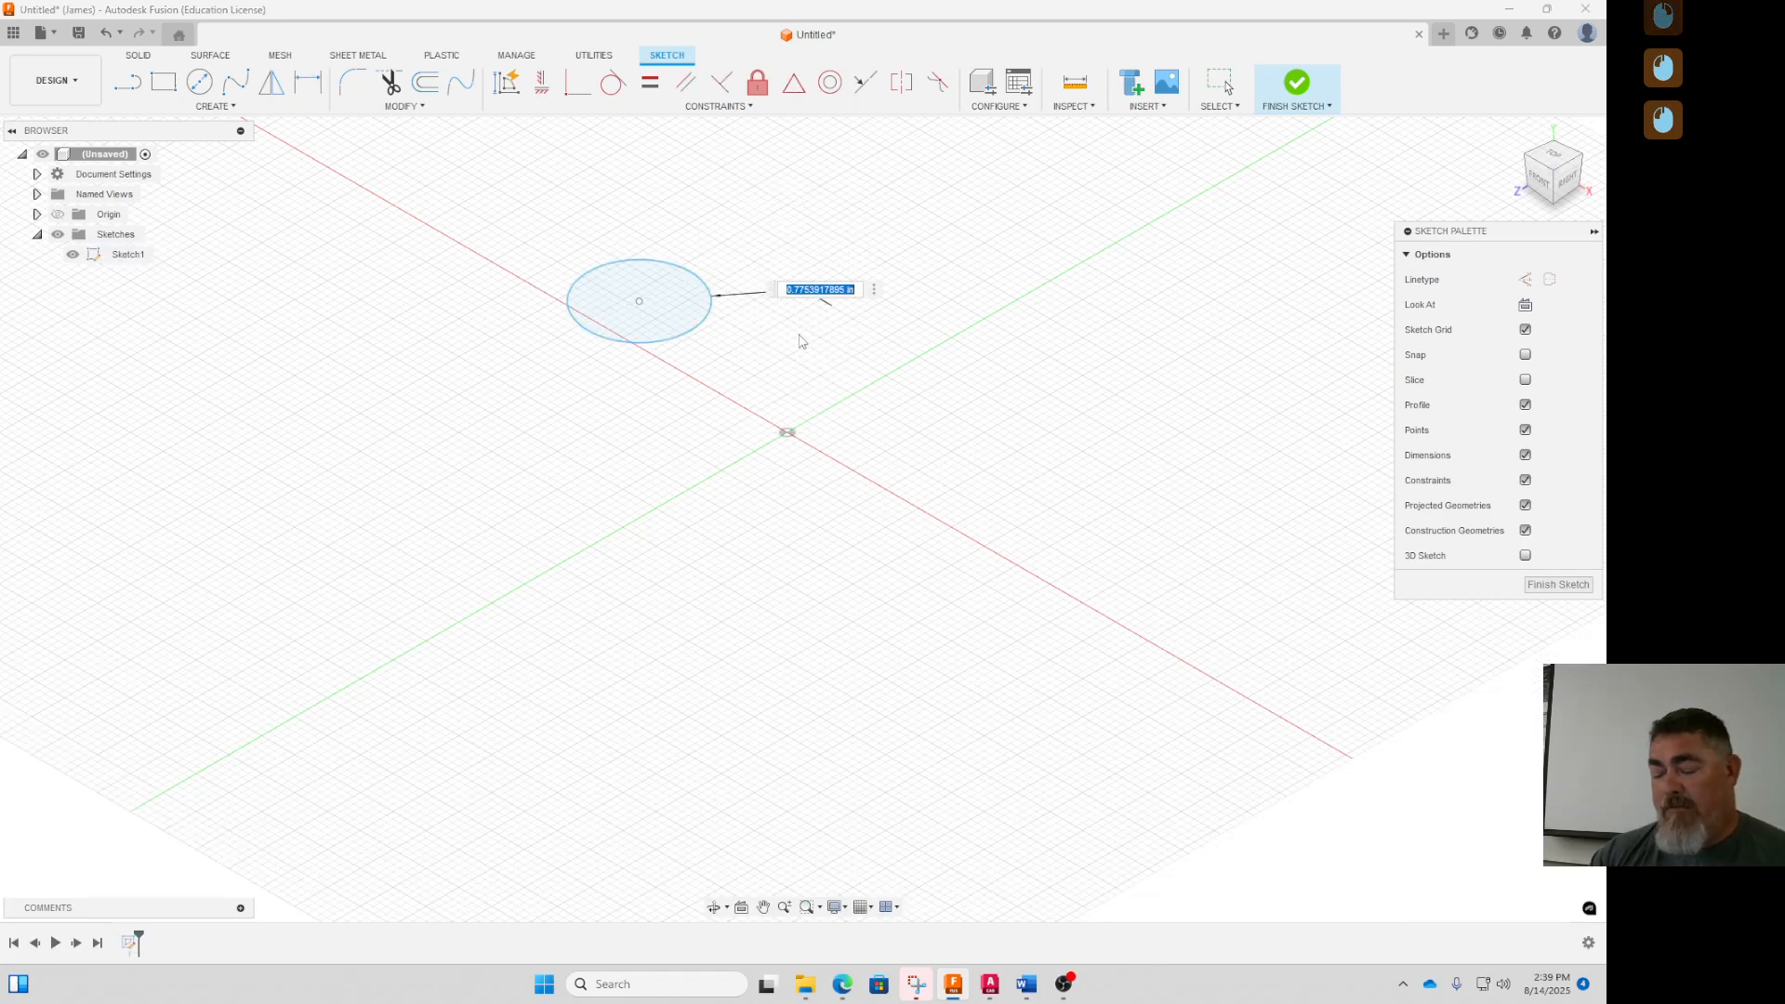
{"action": "key", "text": "Return"}
{"action": "key", "text": "Escape"}
Move the circle's center onto the sketch origin and delete the circle together with its radius dimension
{"action": "left_click_drag", "start_coordinate": [639, 301], "coordinate": [788, 435]}
{"action": "left_click", "coordinate": [900, 662]}
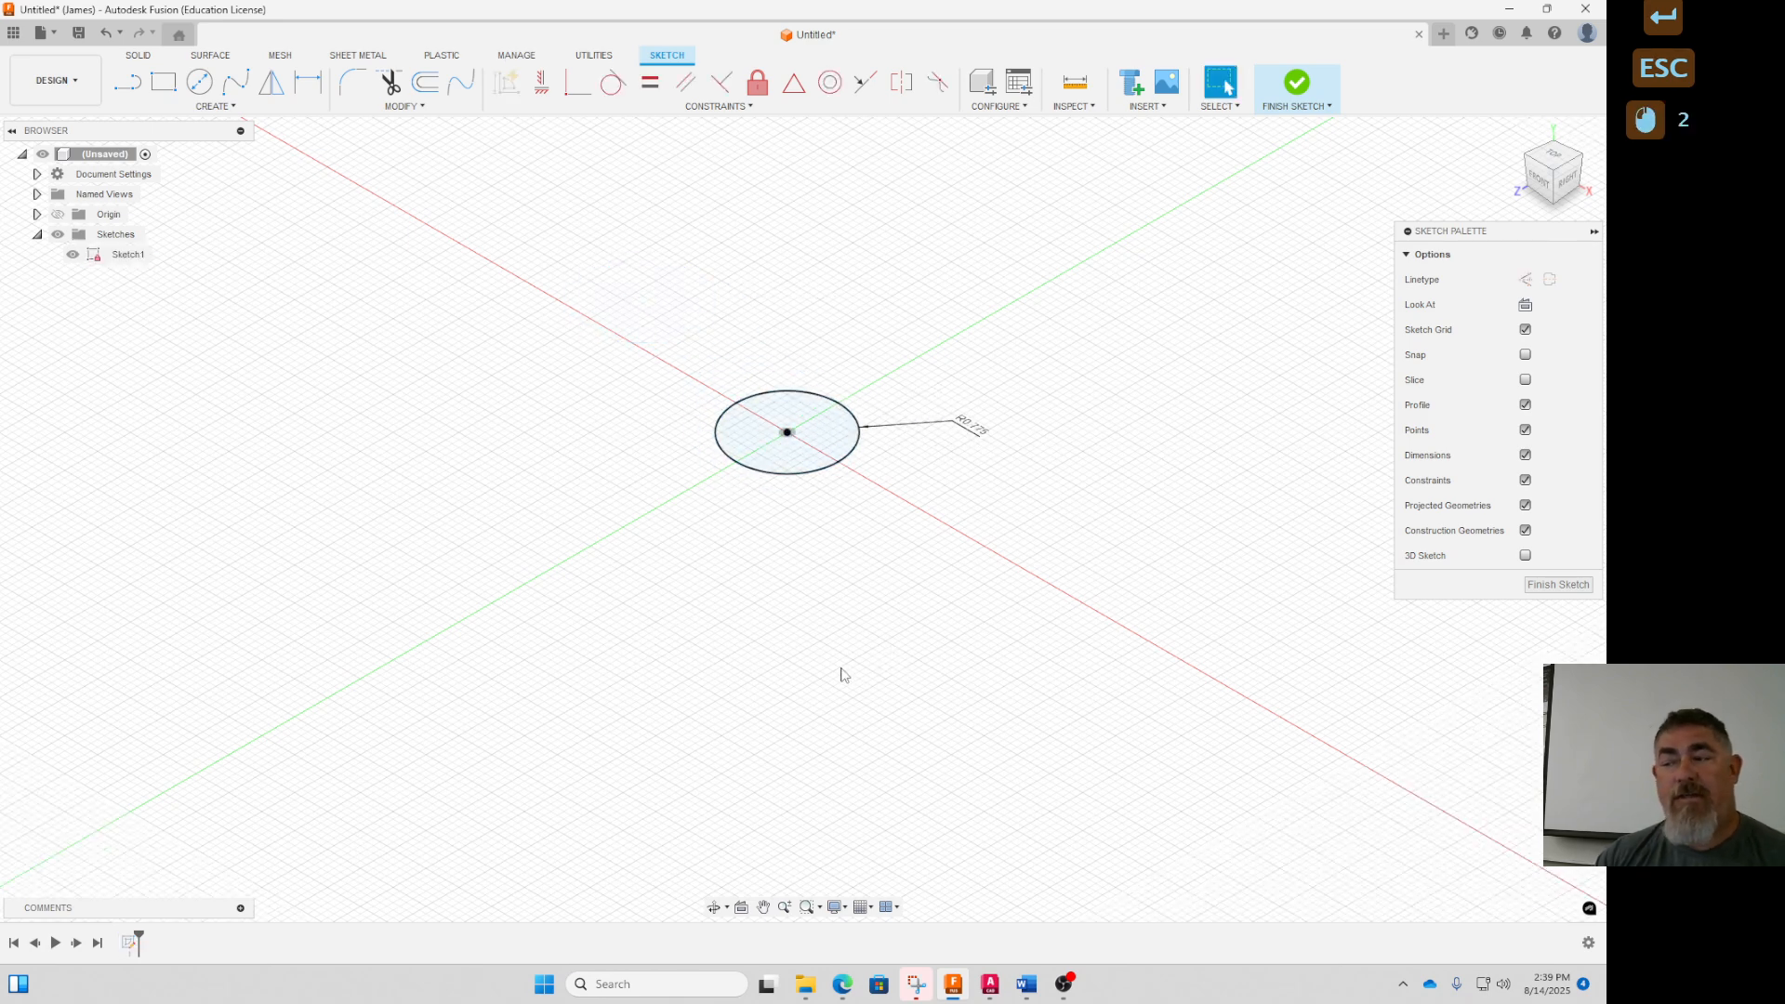
{"action": "left_click_drag", "start_coordinate": [984, 360], "coordinate": [841, 486]}
{"action": "key", "text": "Delete"}
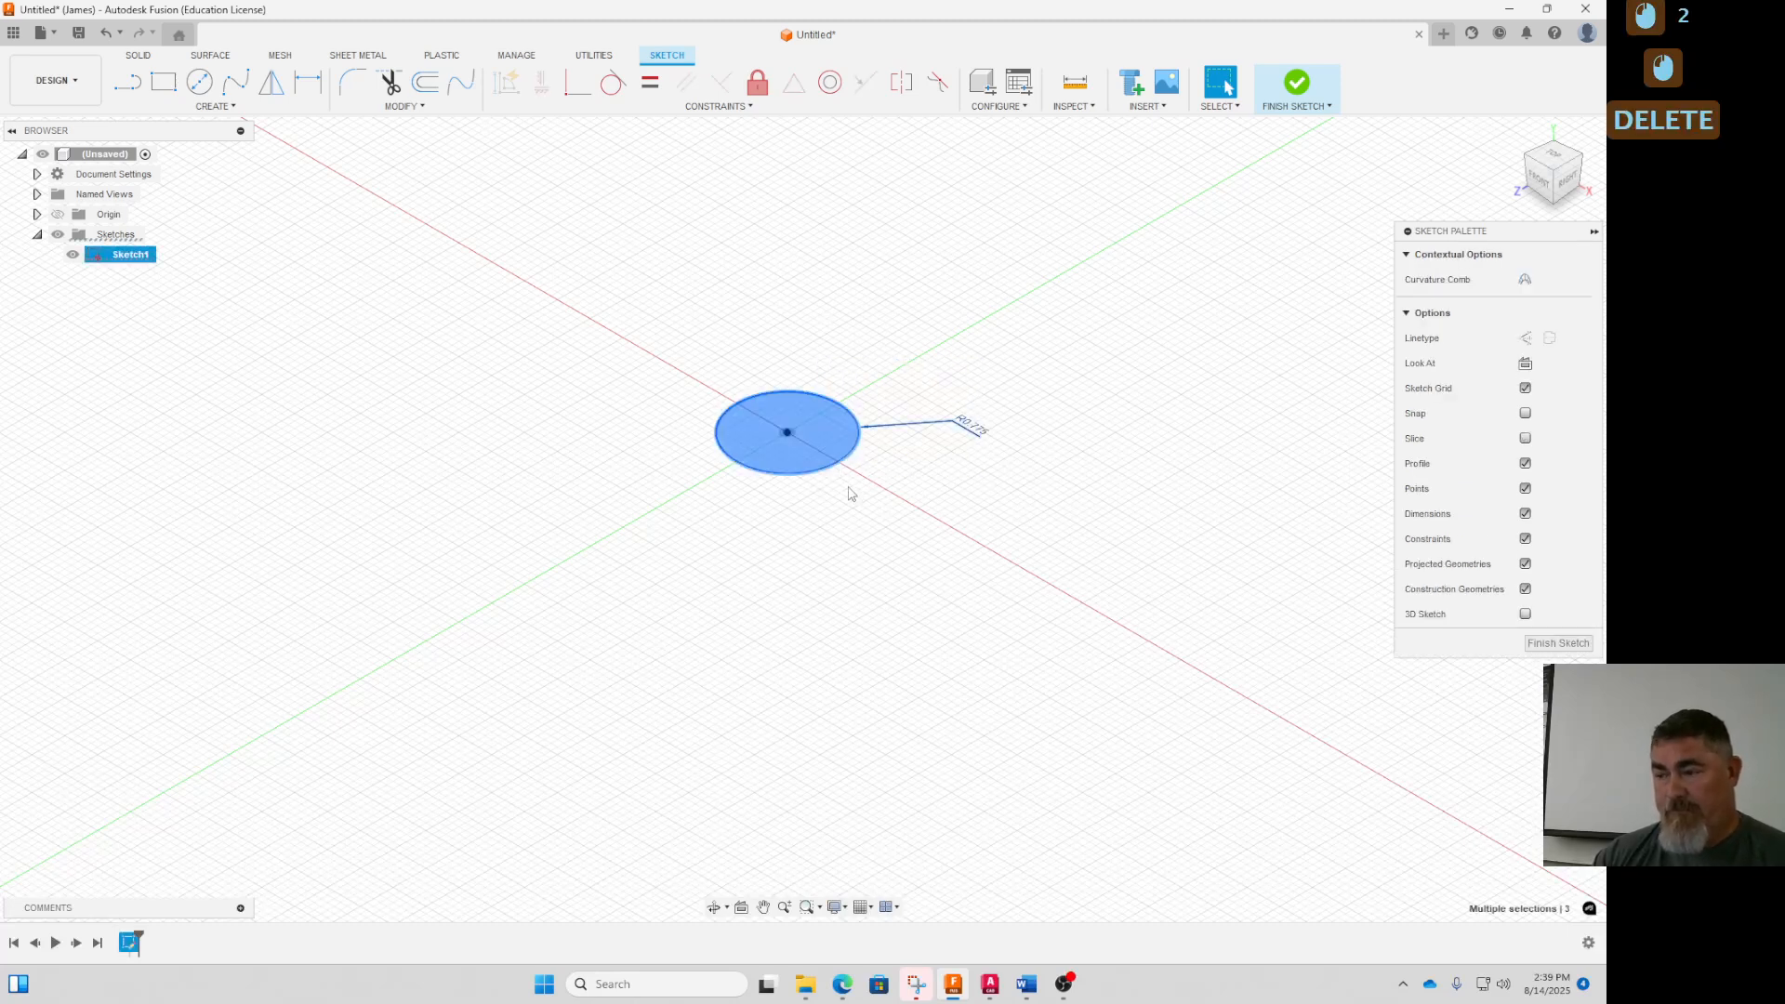
{"action": "key", "text": "l"}
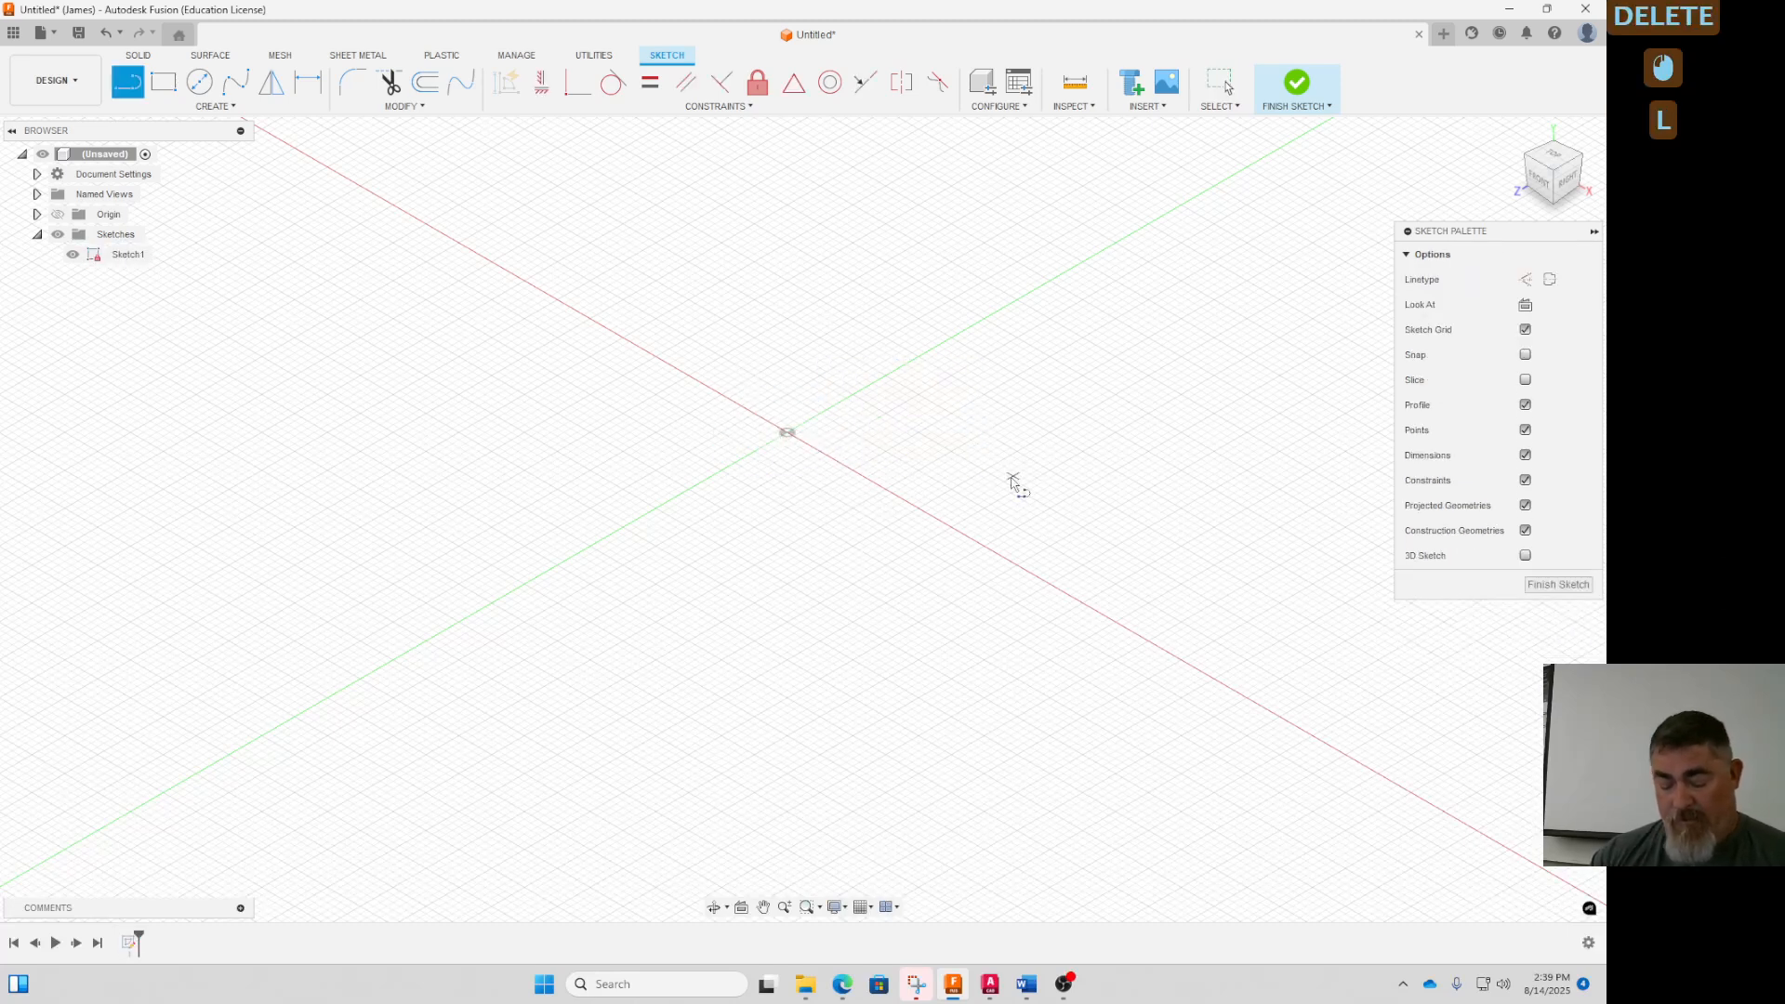
{"action": "left_click", "coordinate": [788, 434]}
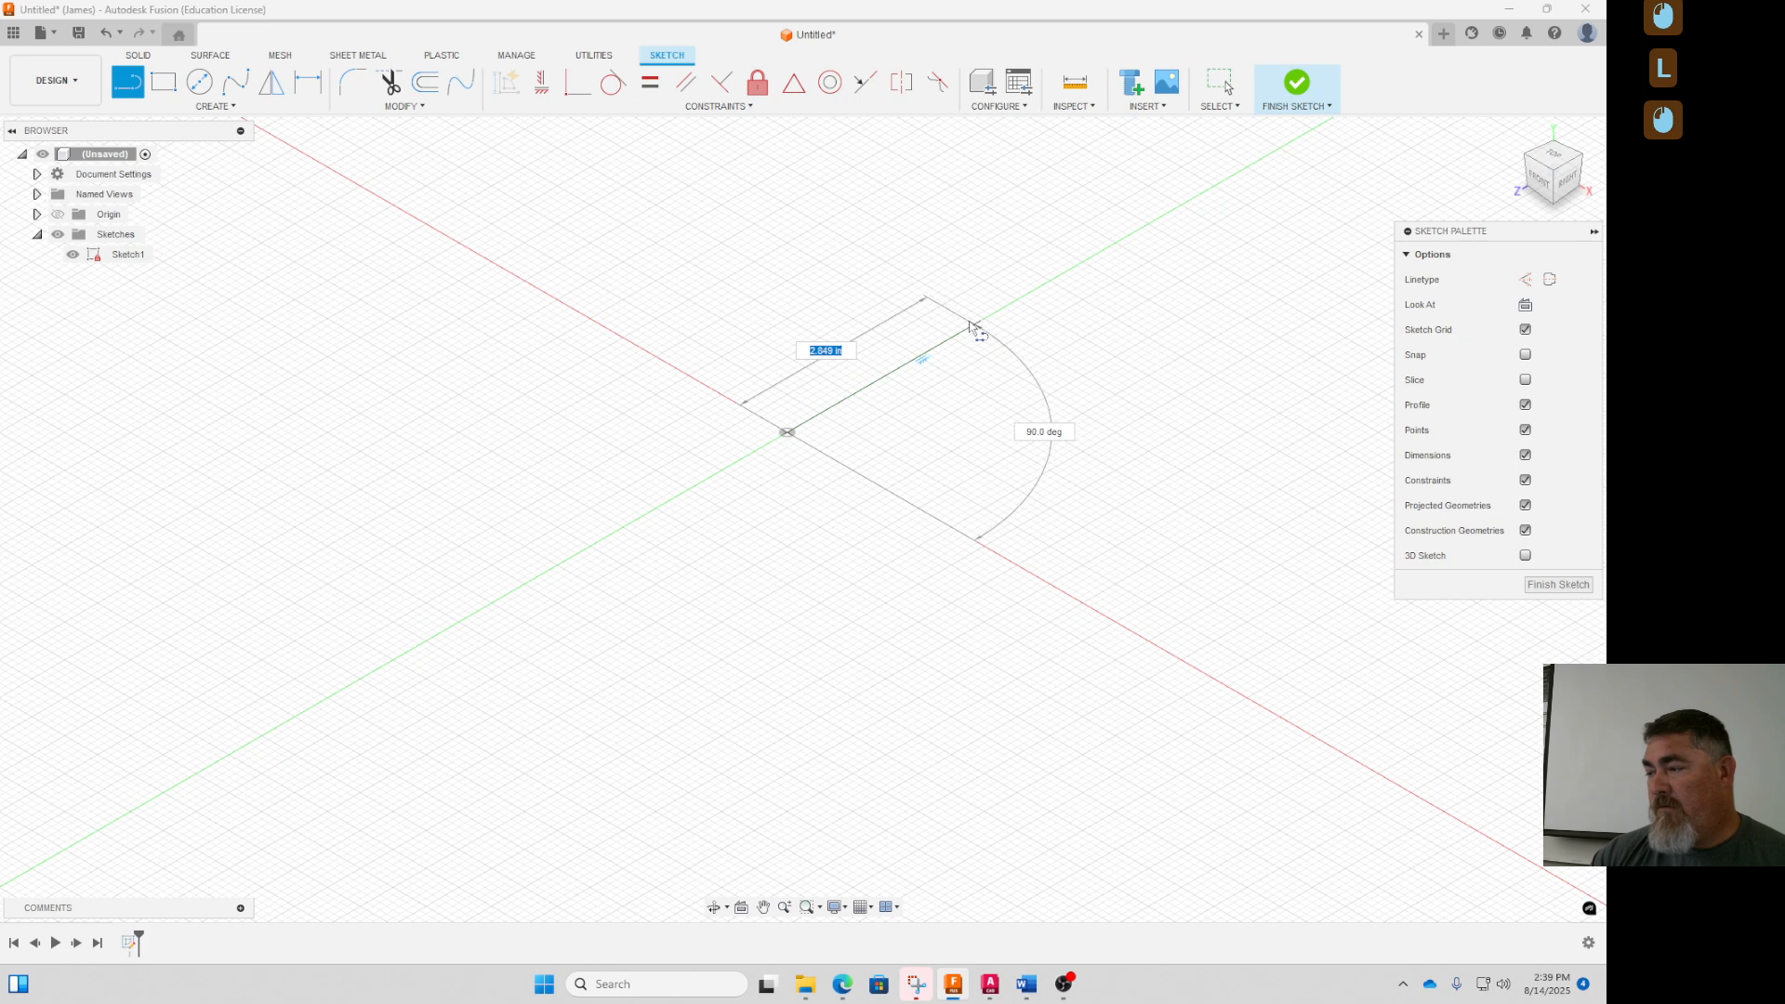
{"action": "key", "text": "Escape"}
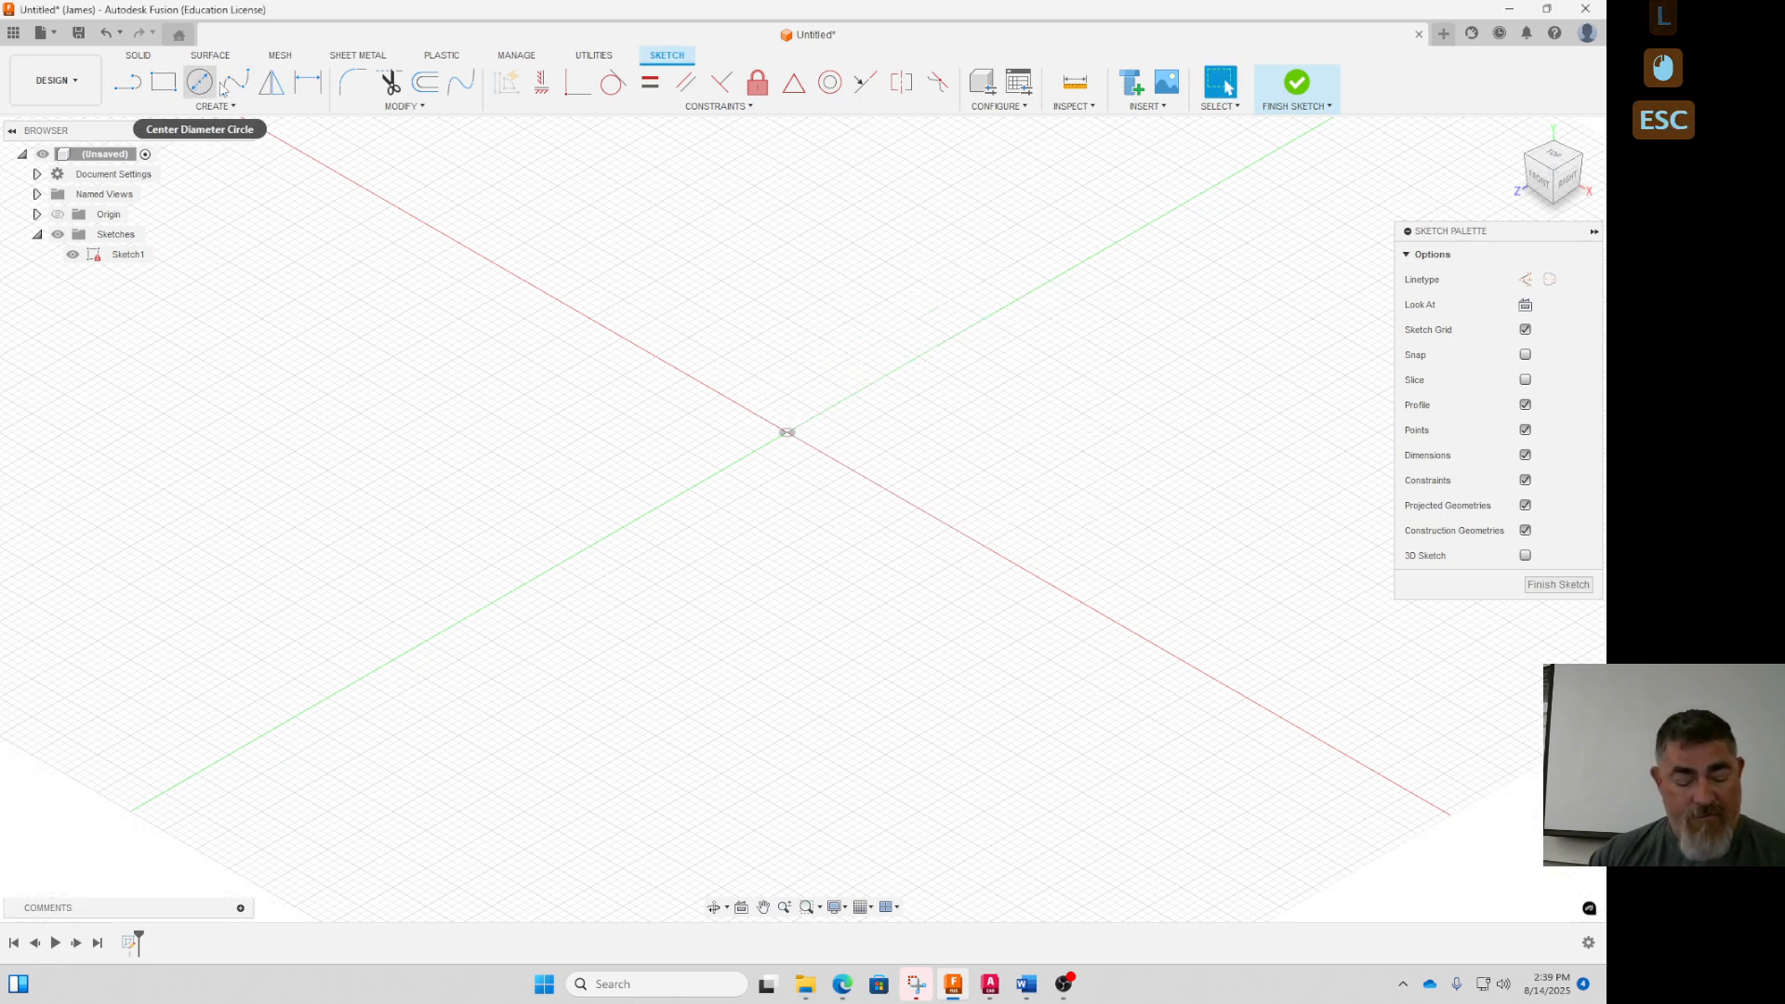
Draw a free 2-point circle about 2.34 in across beside the green axis and delete it
{"action": "key", "text": "c"}
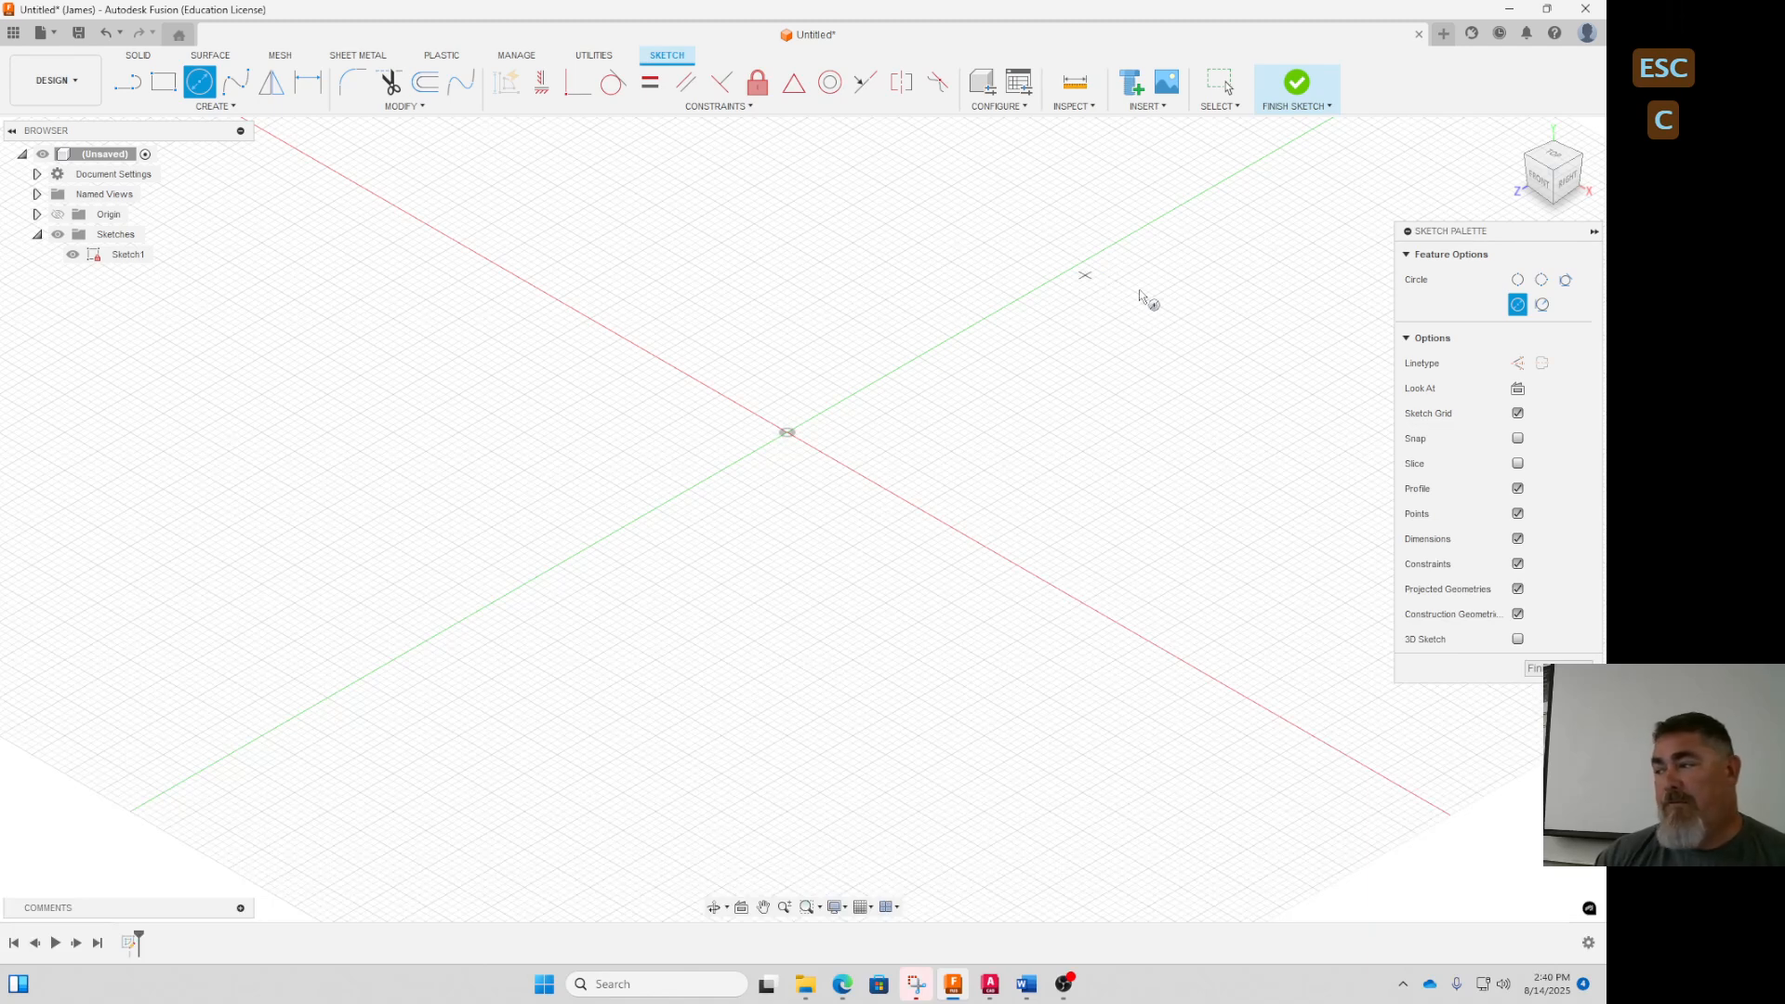
{"action": "left_click", "coordinate": [1514, 281]}
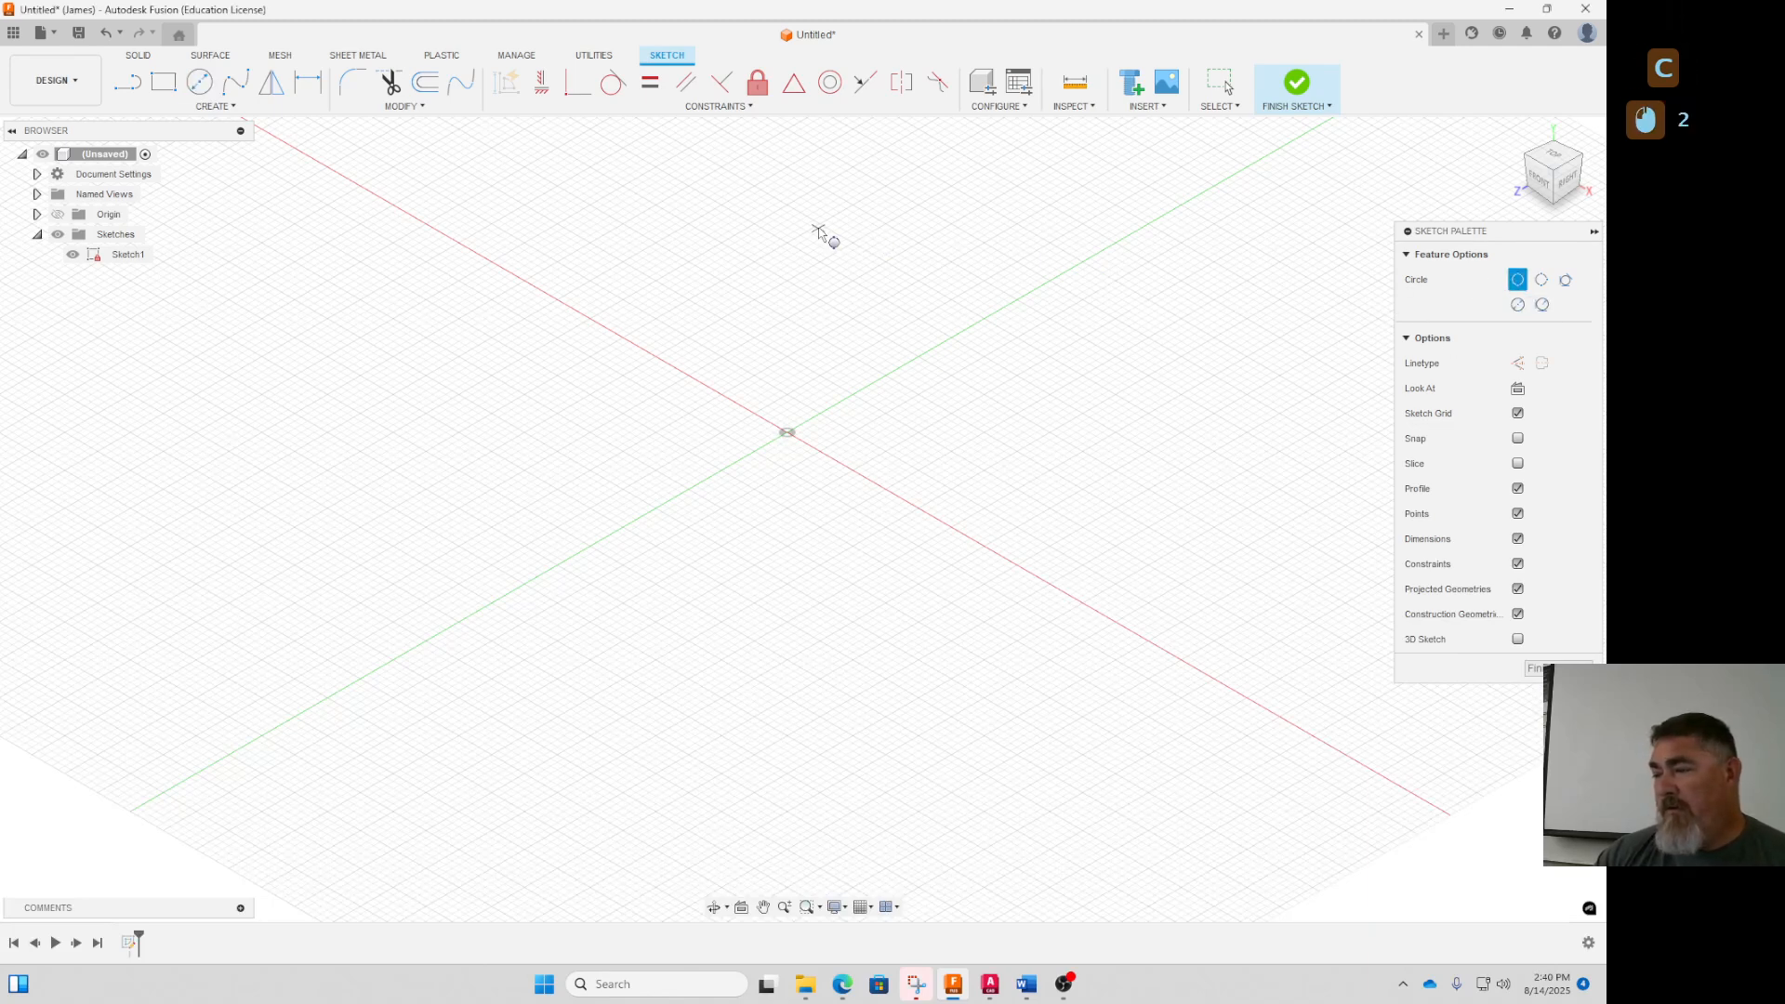
{"action": "left_click", "coordinate": [896, 271]}
{"action": "left_click", "coordinate": [984, 320]}
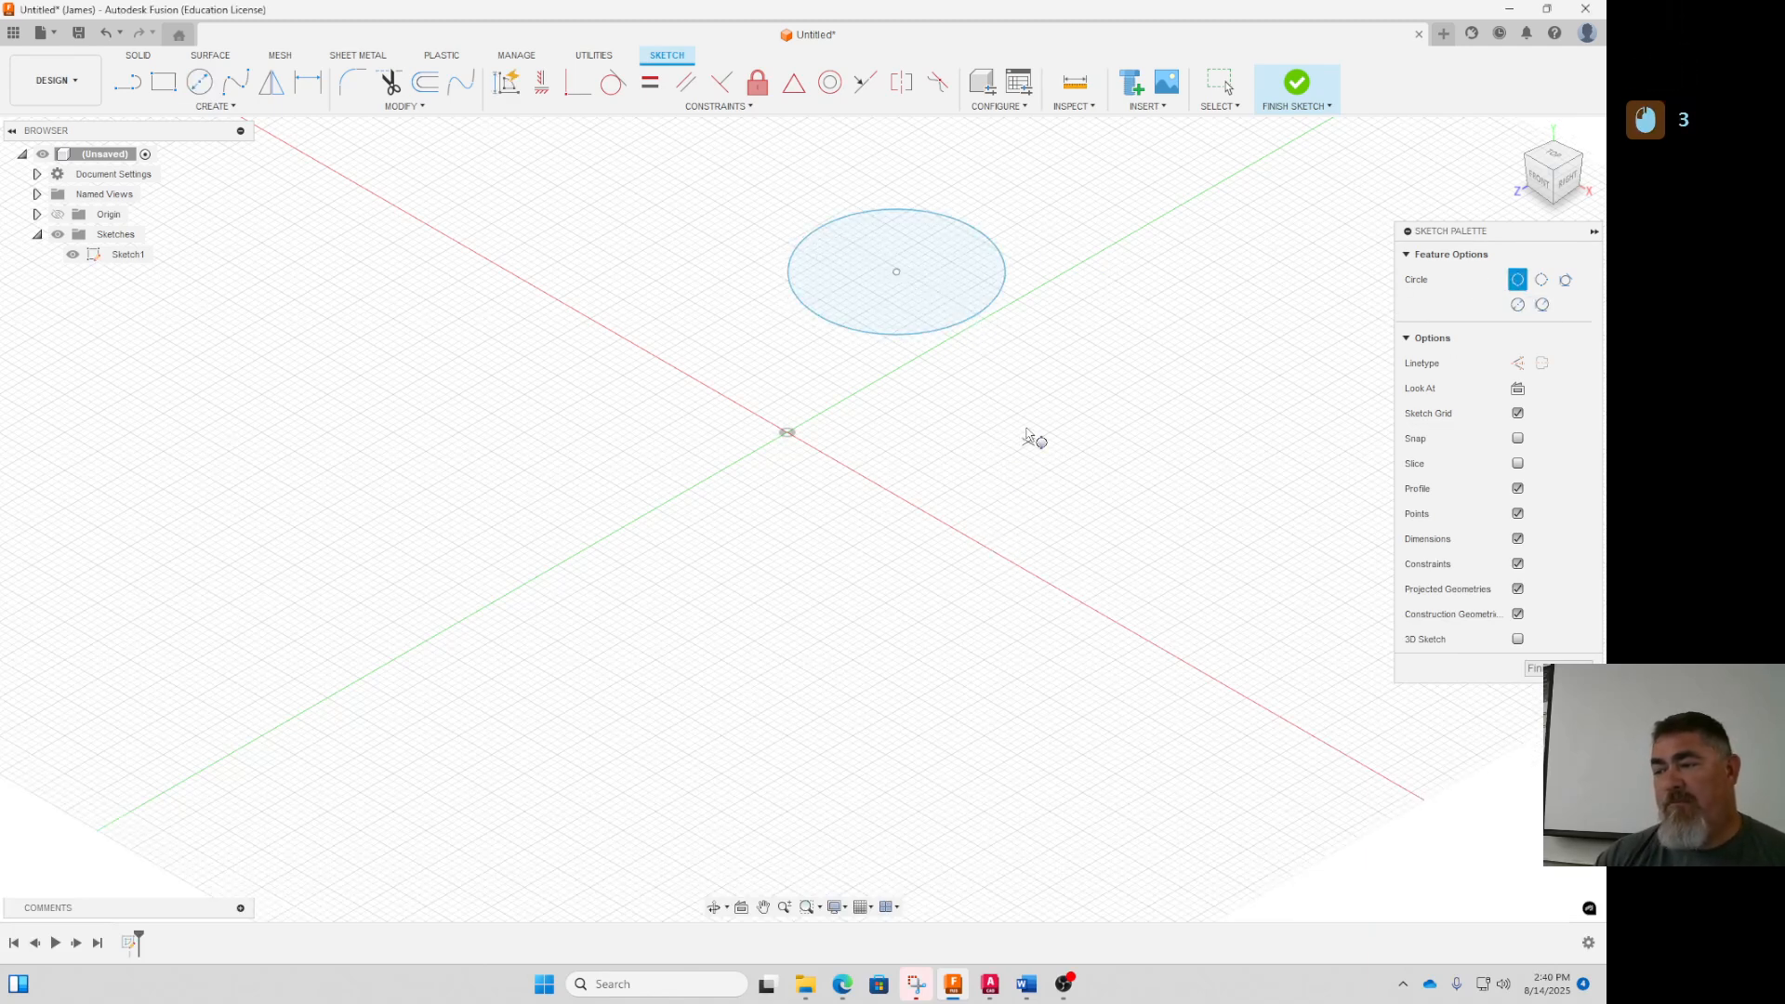
{"action": "key", "text": "Escape"}
{"action": "left_click", "coordinate": [984, 321]}
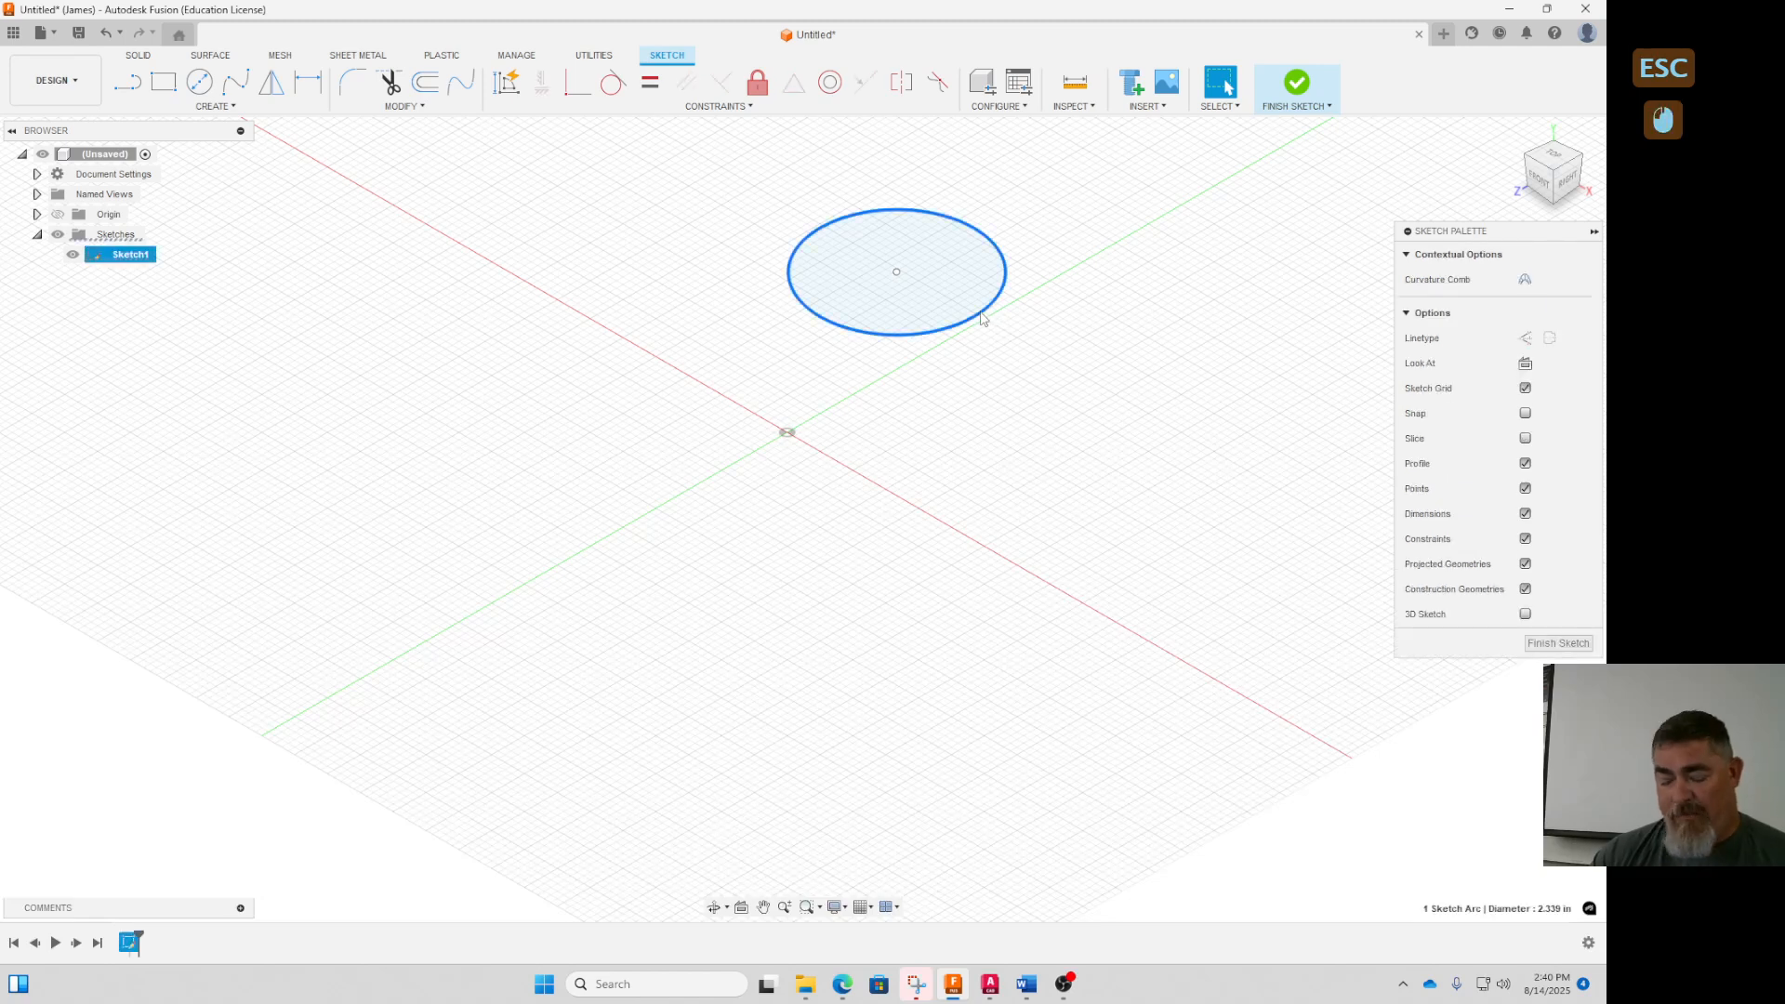
{"action": "key", "text": "Delete"}
Draw a line about 2.63 in long from the sketch origin along the green axis
{"action": "key", "text": "l"}
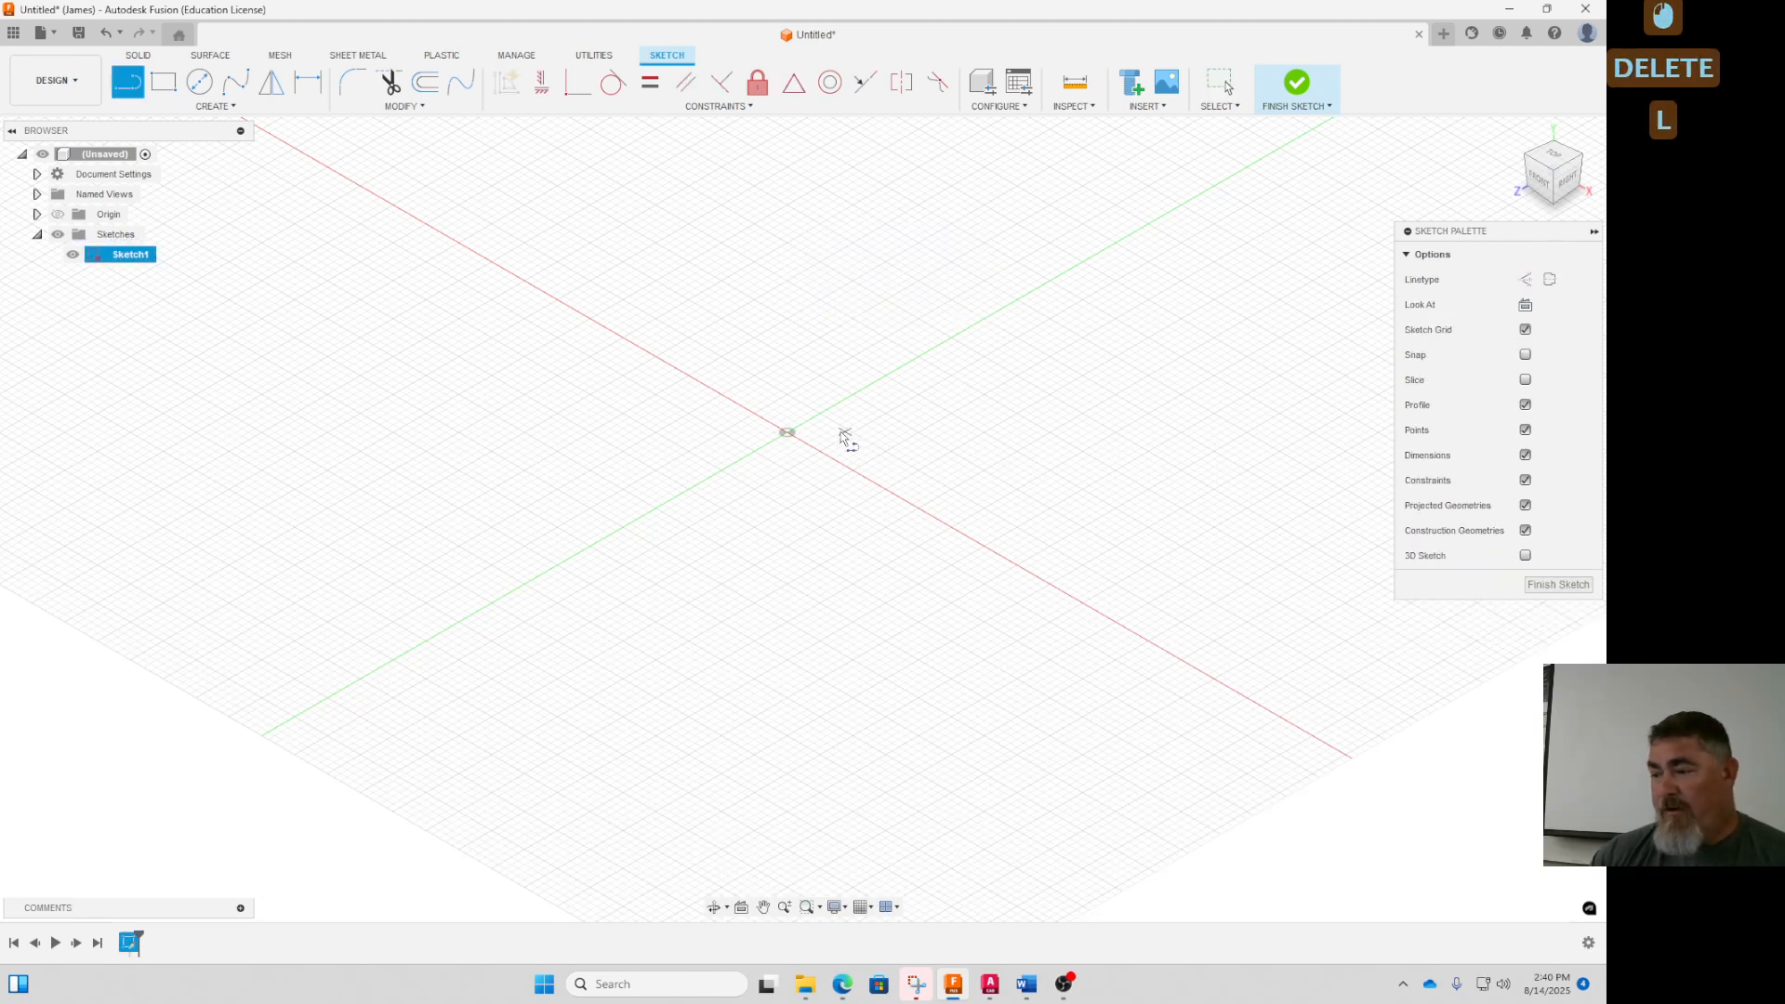
{"action": "left_click", "coordinate": [788, 432]}
{"action": "left_click", "coordinate": [959, 332]}
{"action": "key", "text": "Escape"}
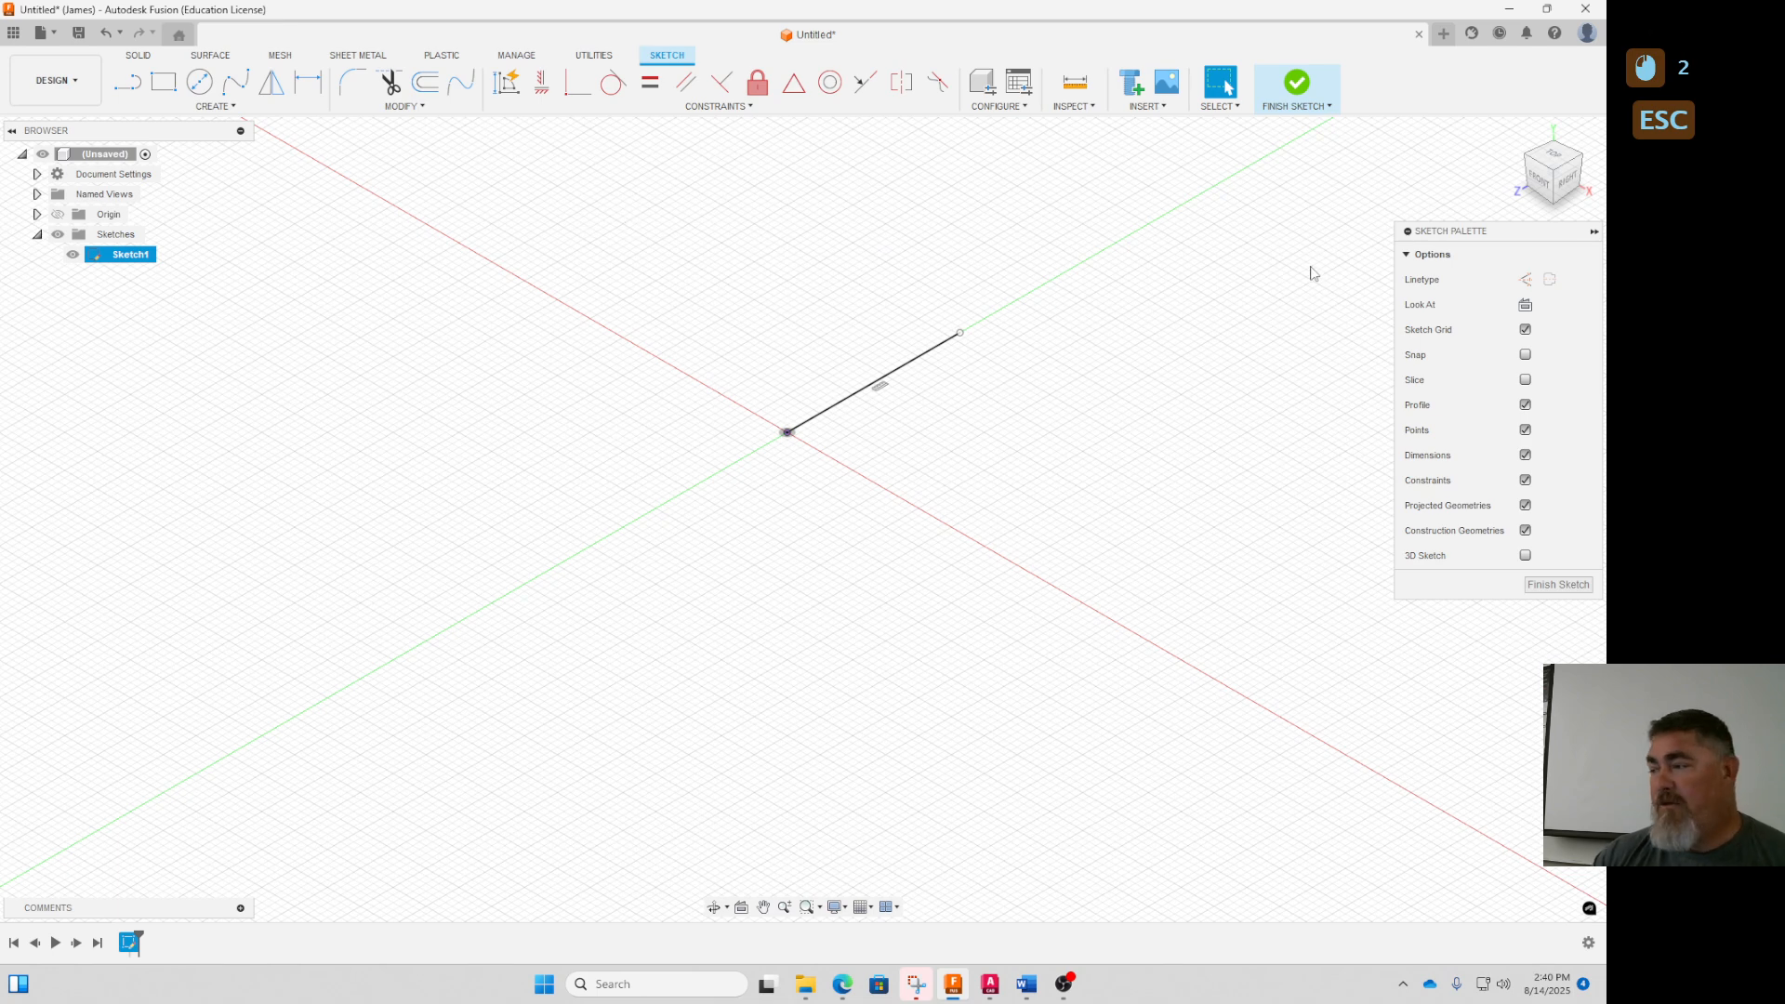
Draw a 2-point circle using the line's two endpoints as the ends of its diameter
{"action": "key", "text": "c"}
{"action": "left_click", "coordinate": [1516, 281]}
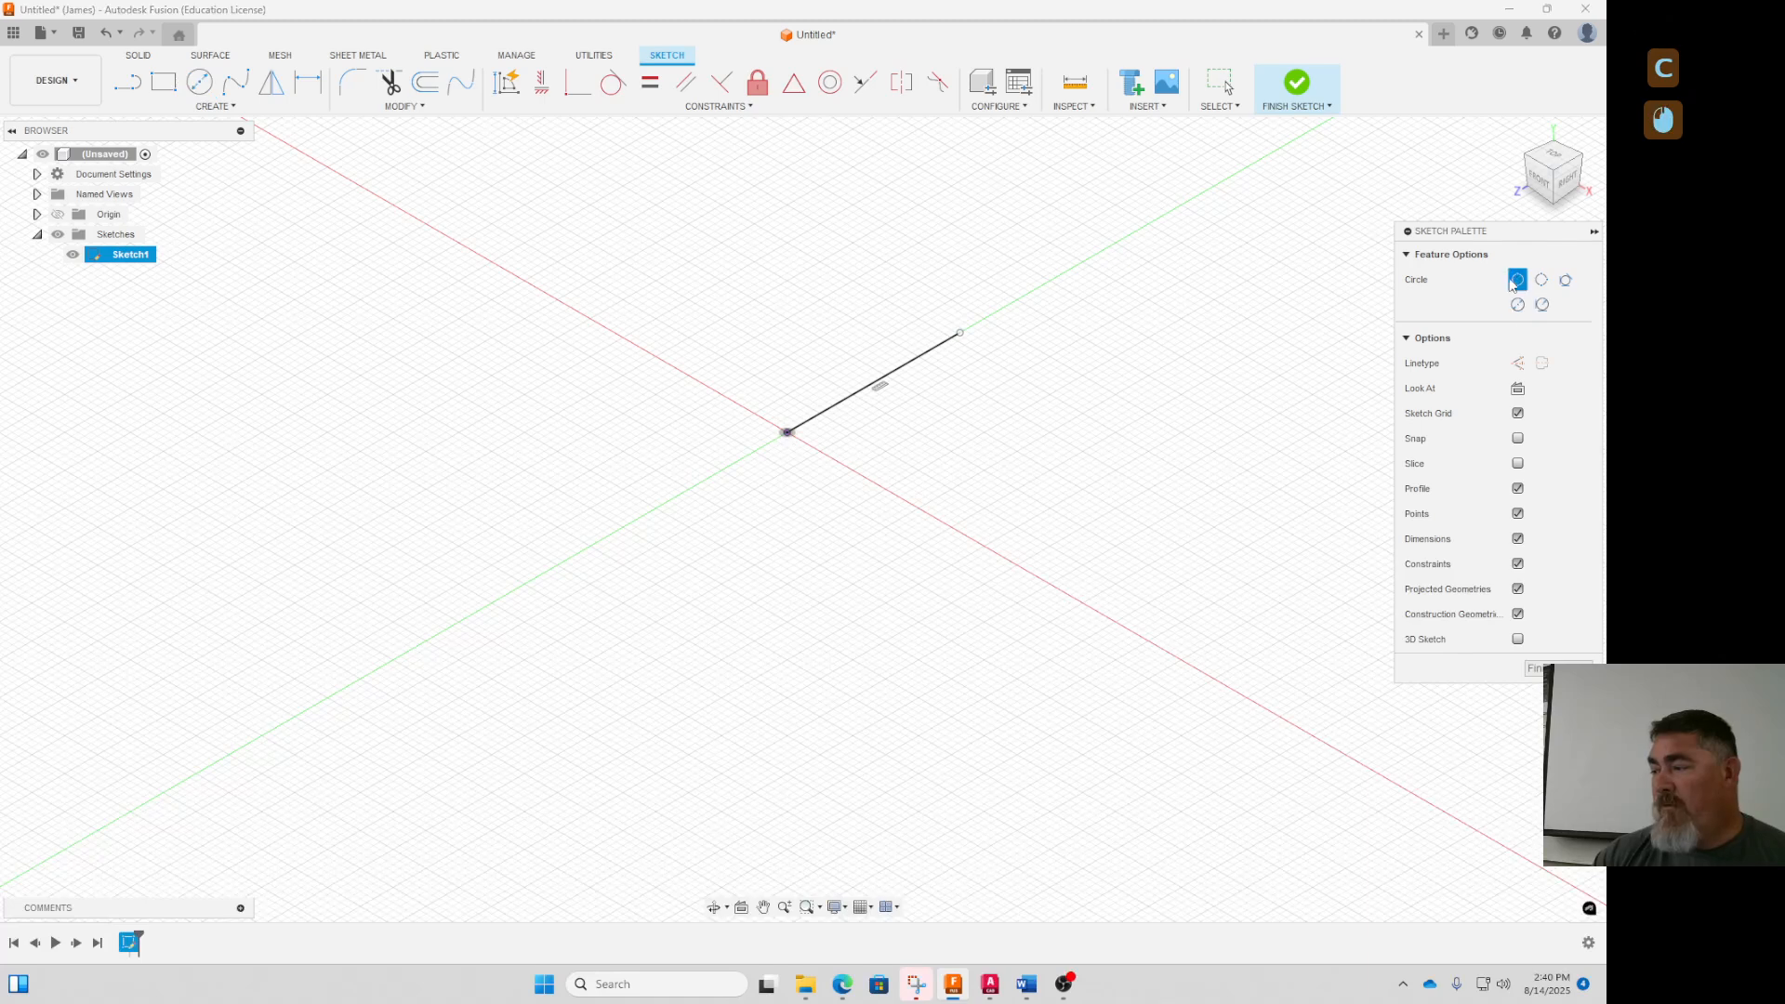
{"action": "left_click", "coordinate": [787, 433]}
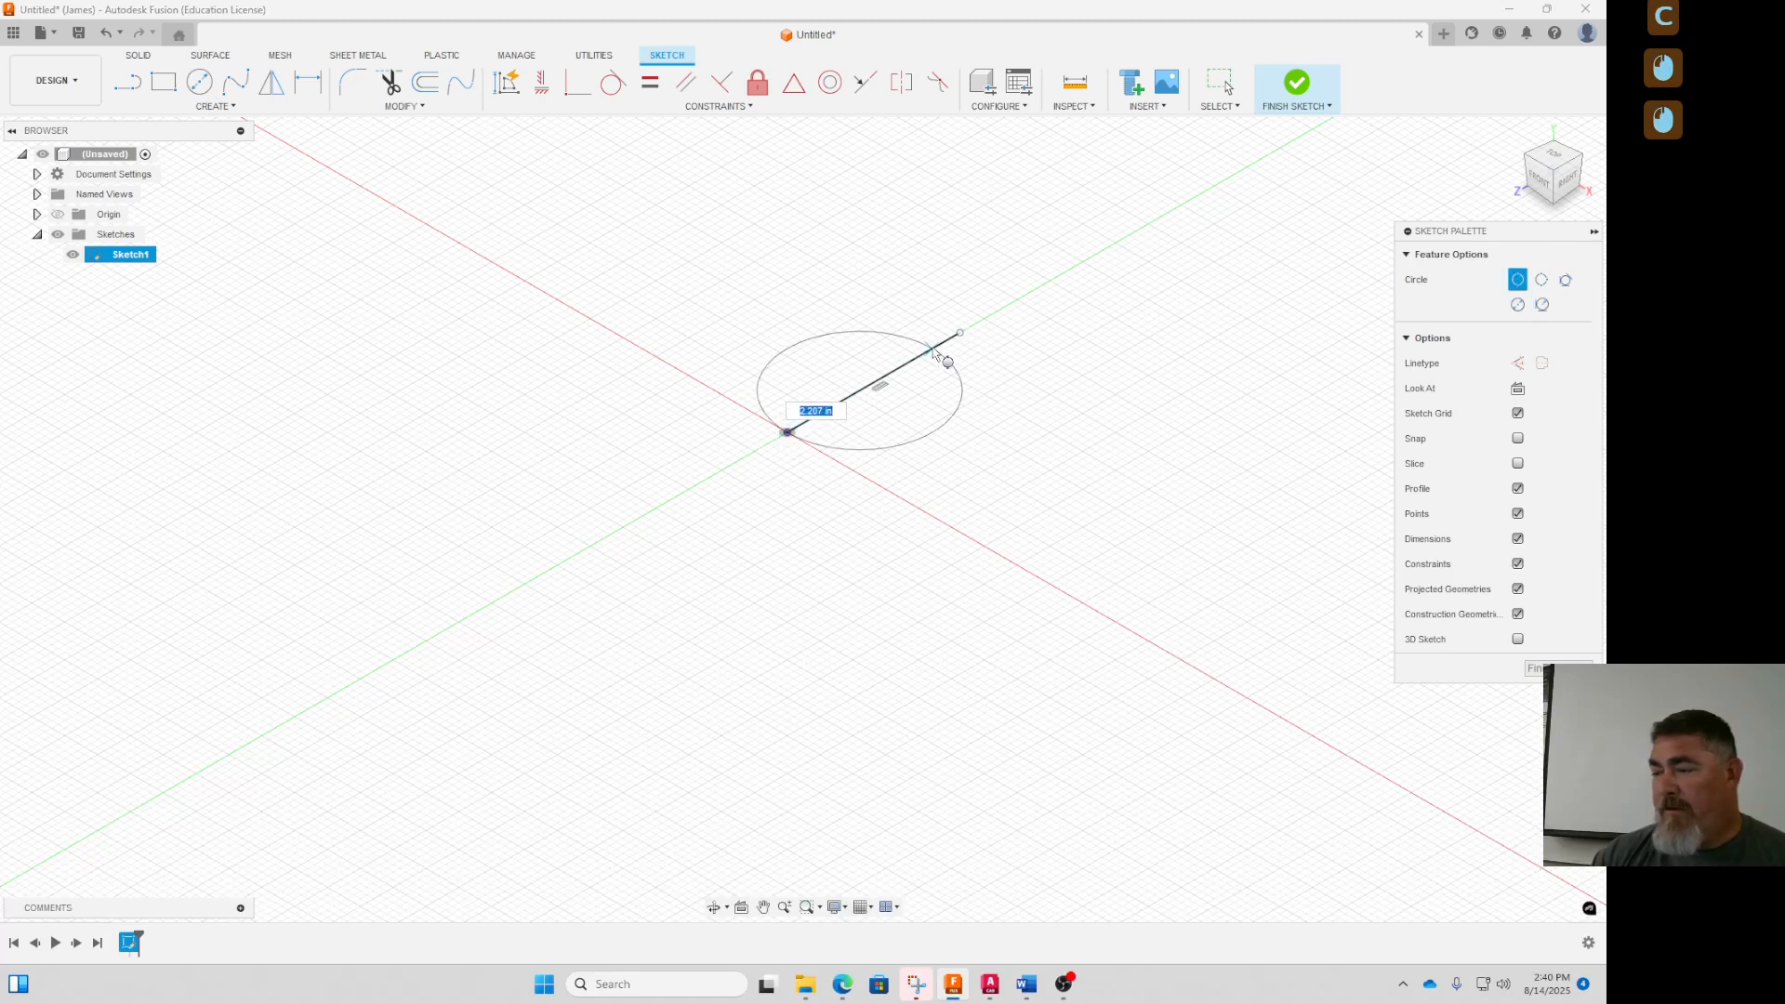
{"action": "left_click", "coordinate": [961, 332]}
{"action": "key", "text": "Escape"}
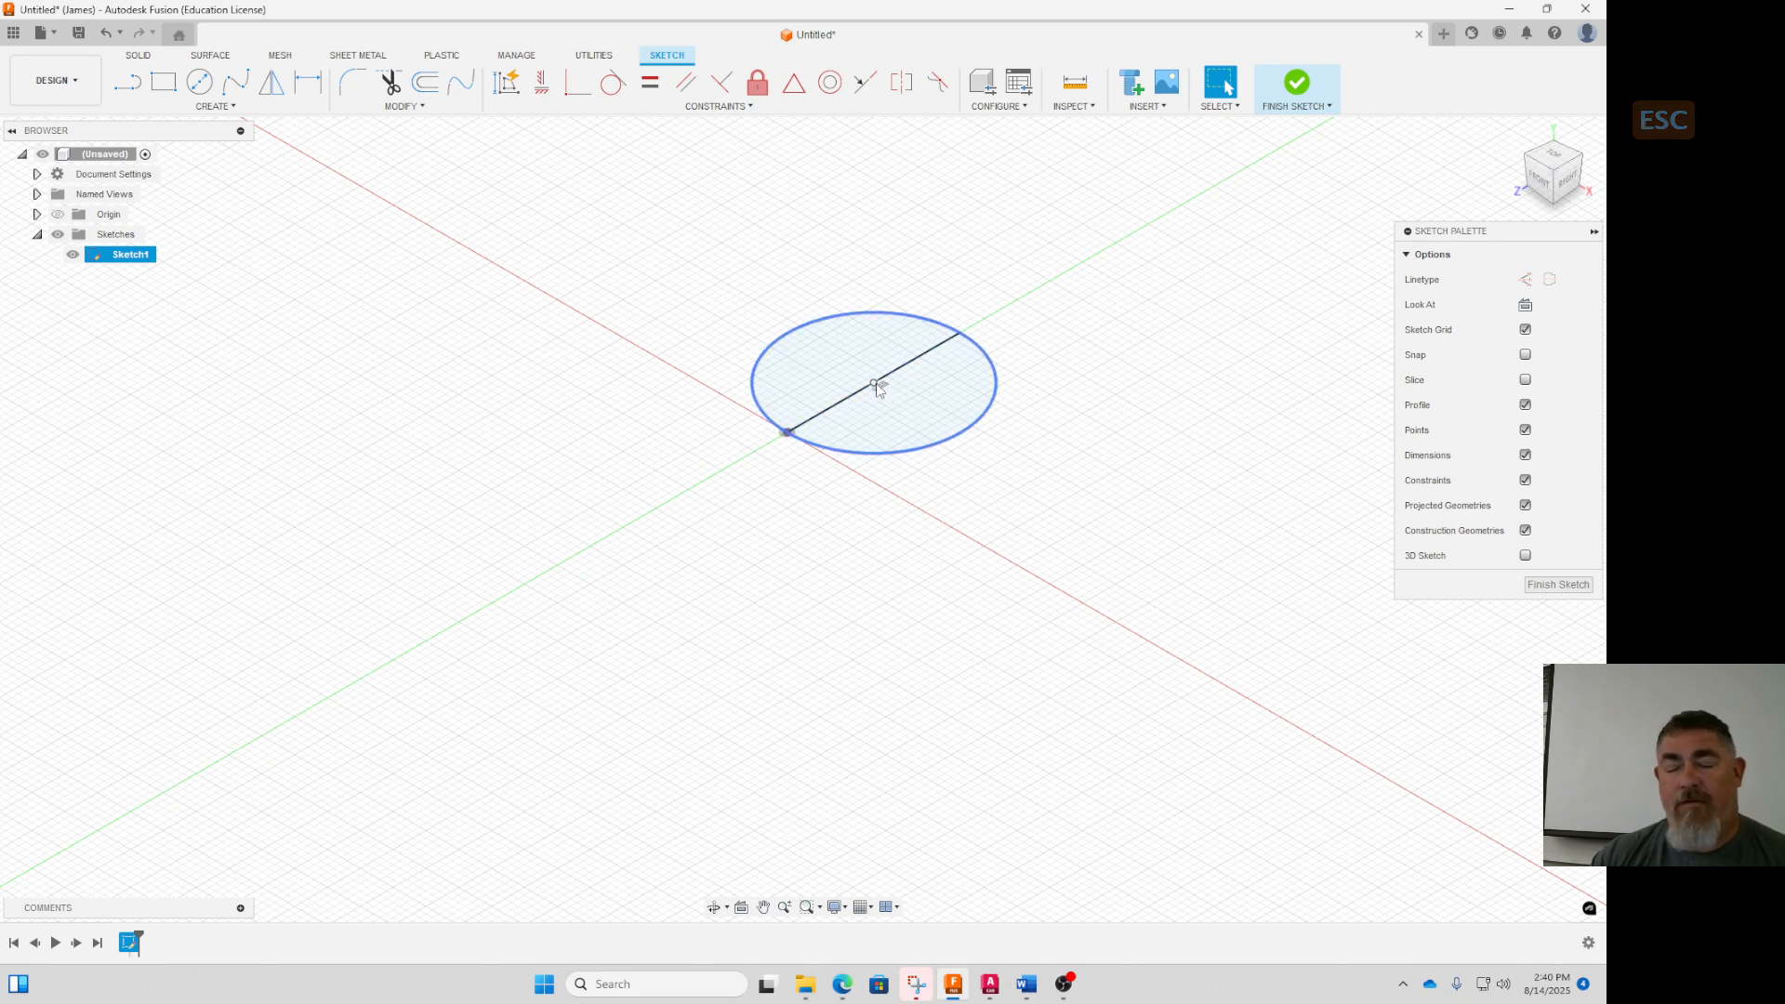
Drag the 2-point circle to test how its center is tied to the line
{"action": "scroll", "coordinate": [879, 389], "scroll_direction": "down", "scroll_amount": 5}
{"action": "scroll", "coordinate": [878, 389], "scroll_direction": "up", "scroll_amount": 12}
{"action": "scroll", "coordinate": [1246, 525], "scroll_direction": "down", "scroll_amount": 1}
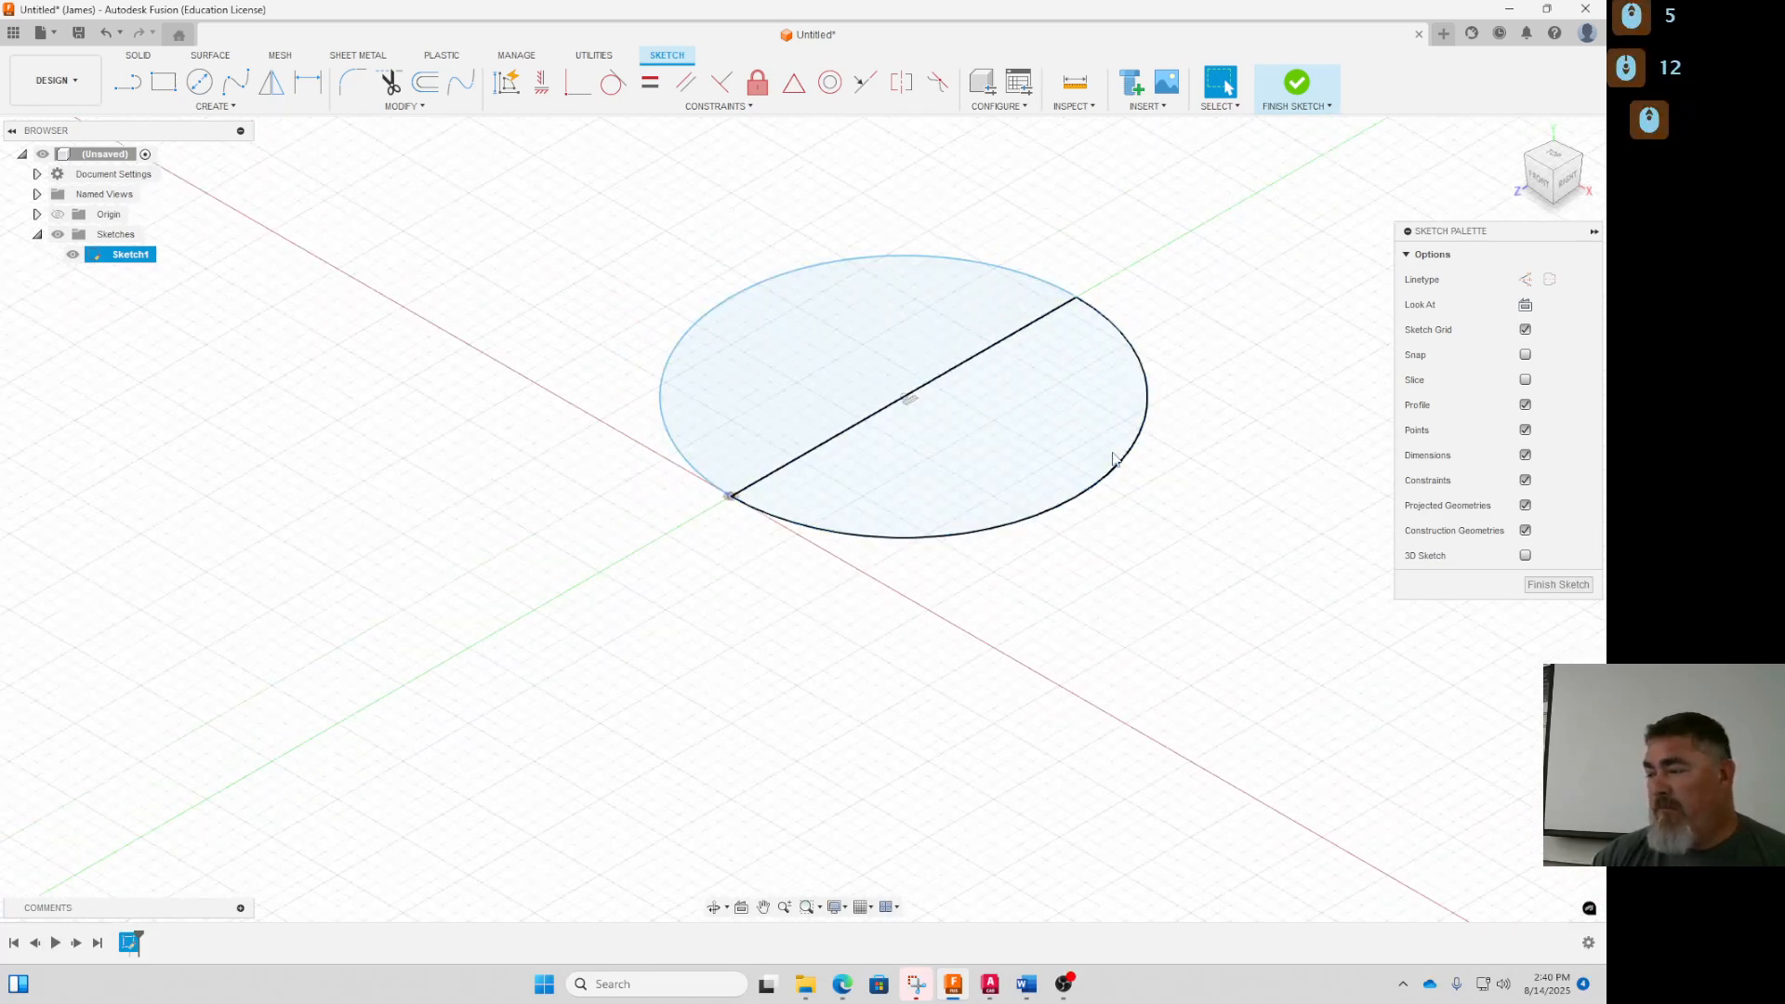
{"action": "left_click", "coordinate": [1120, 460]}
{"action": "left_click_drag", "start_coordinate": [1078, 498], "coordinate": [997, 429]}
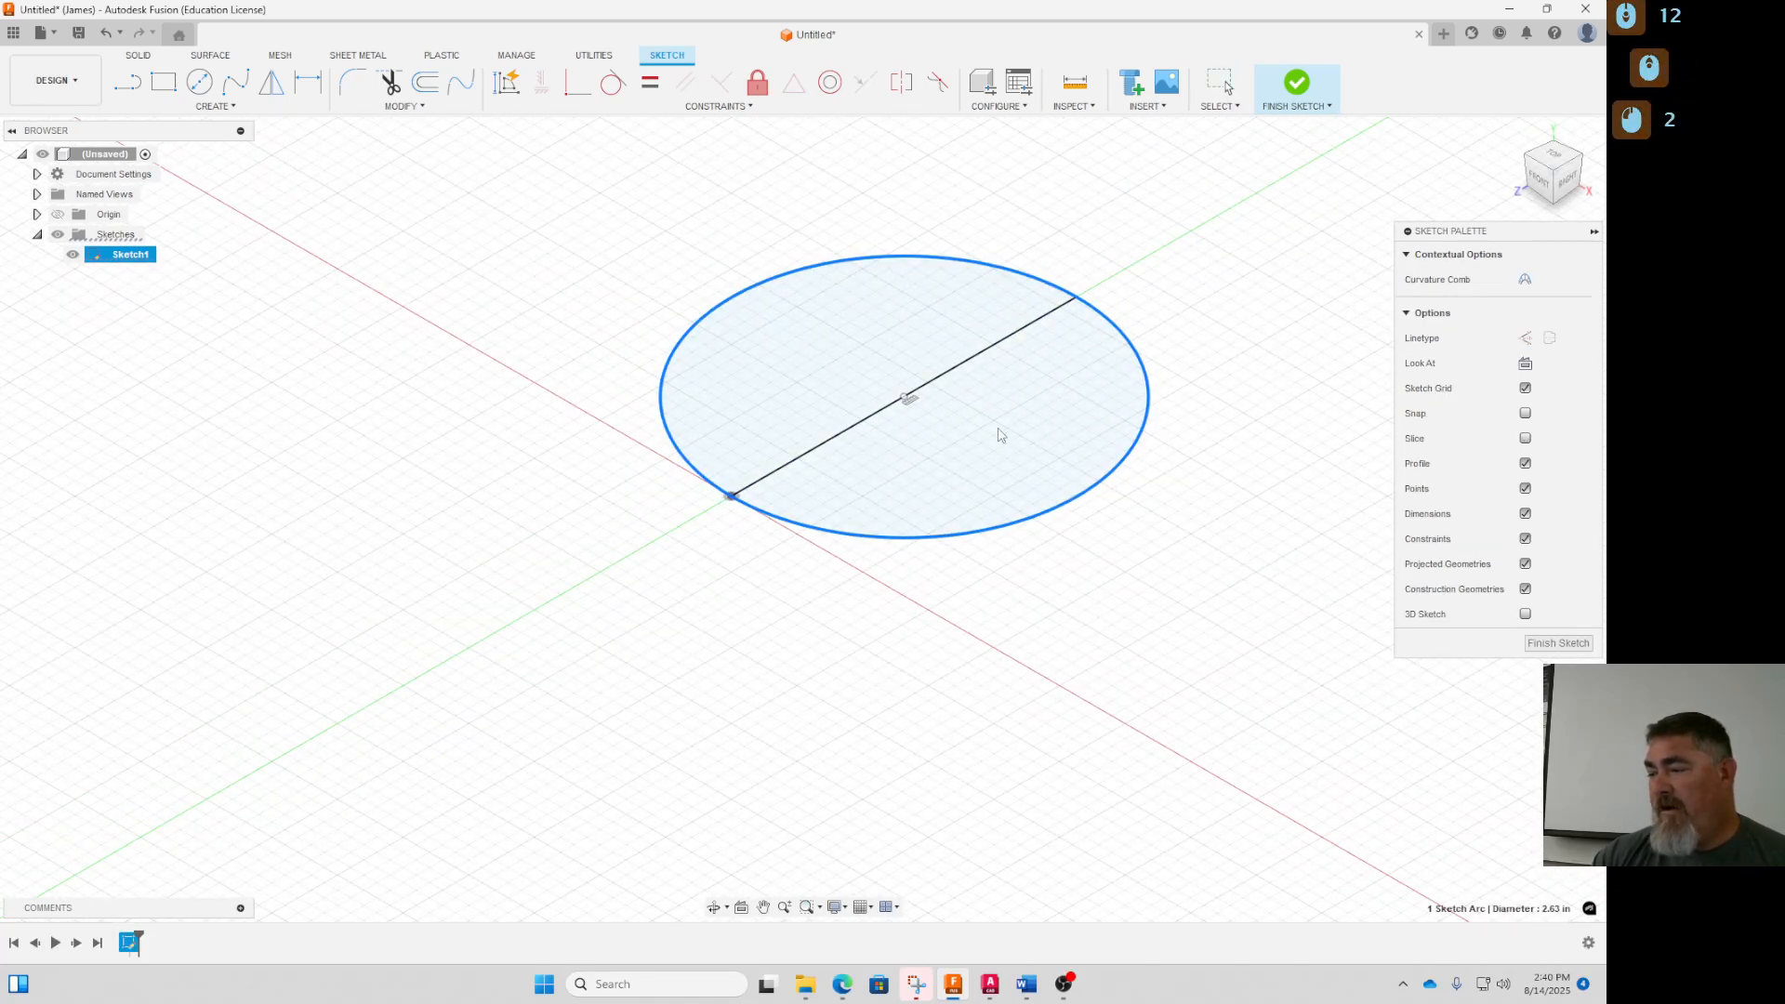
{"action": "left_click", "coordinate": [791, 233]}
{"action": "left_click_drag", "start_coordinate": [1057, 511], "coordinate": [1032, 630]}
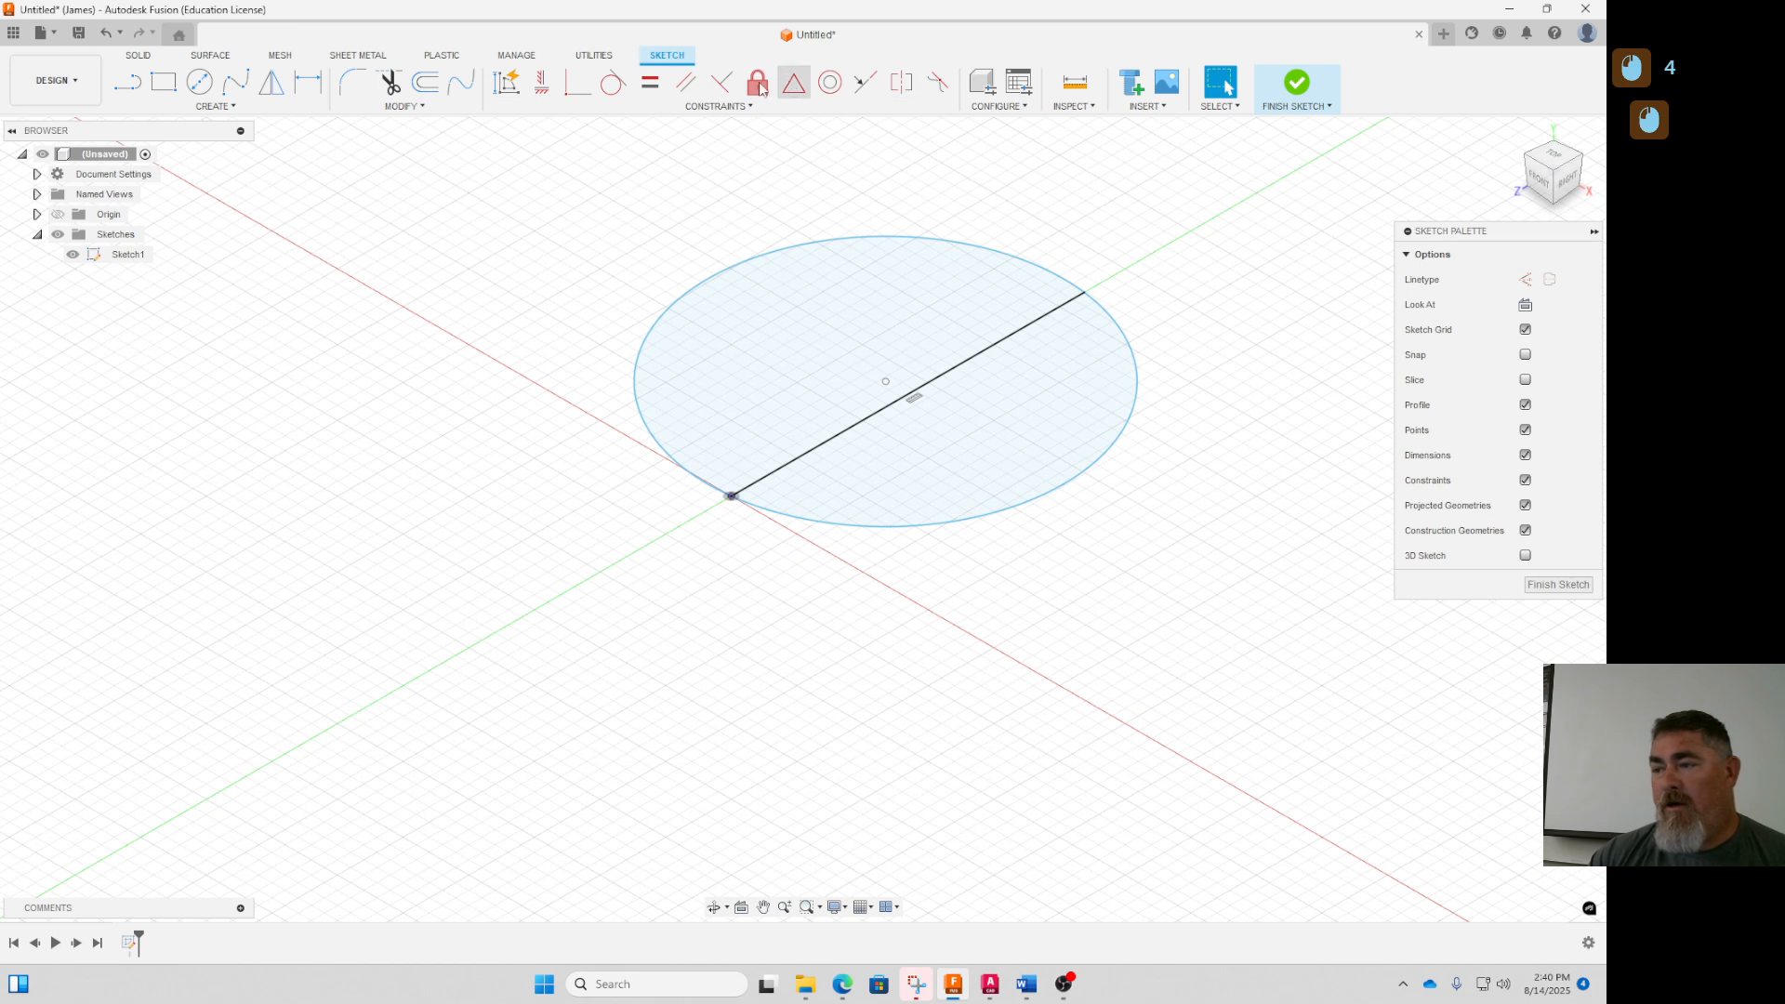
Apply a Coincident constraint between the circle's center point and the line
{"action": "left_click", "coordinate": [577, 82]}
{"action": "left_click", "coordinate": [892, 405]}
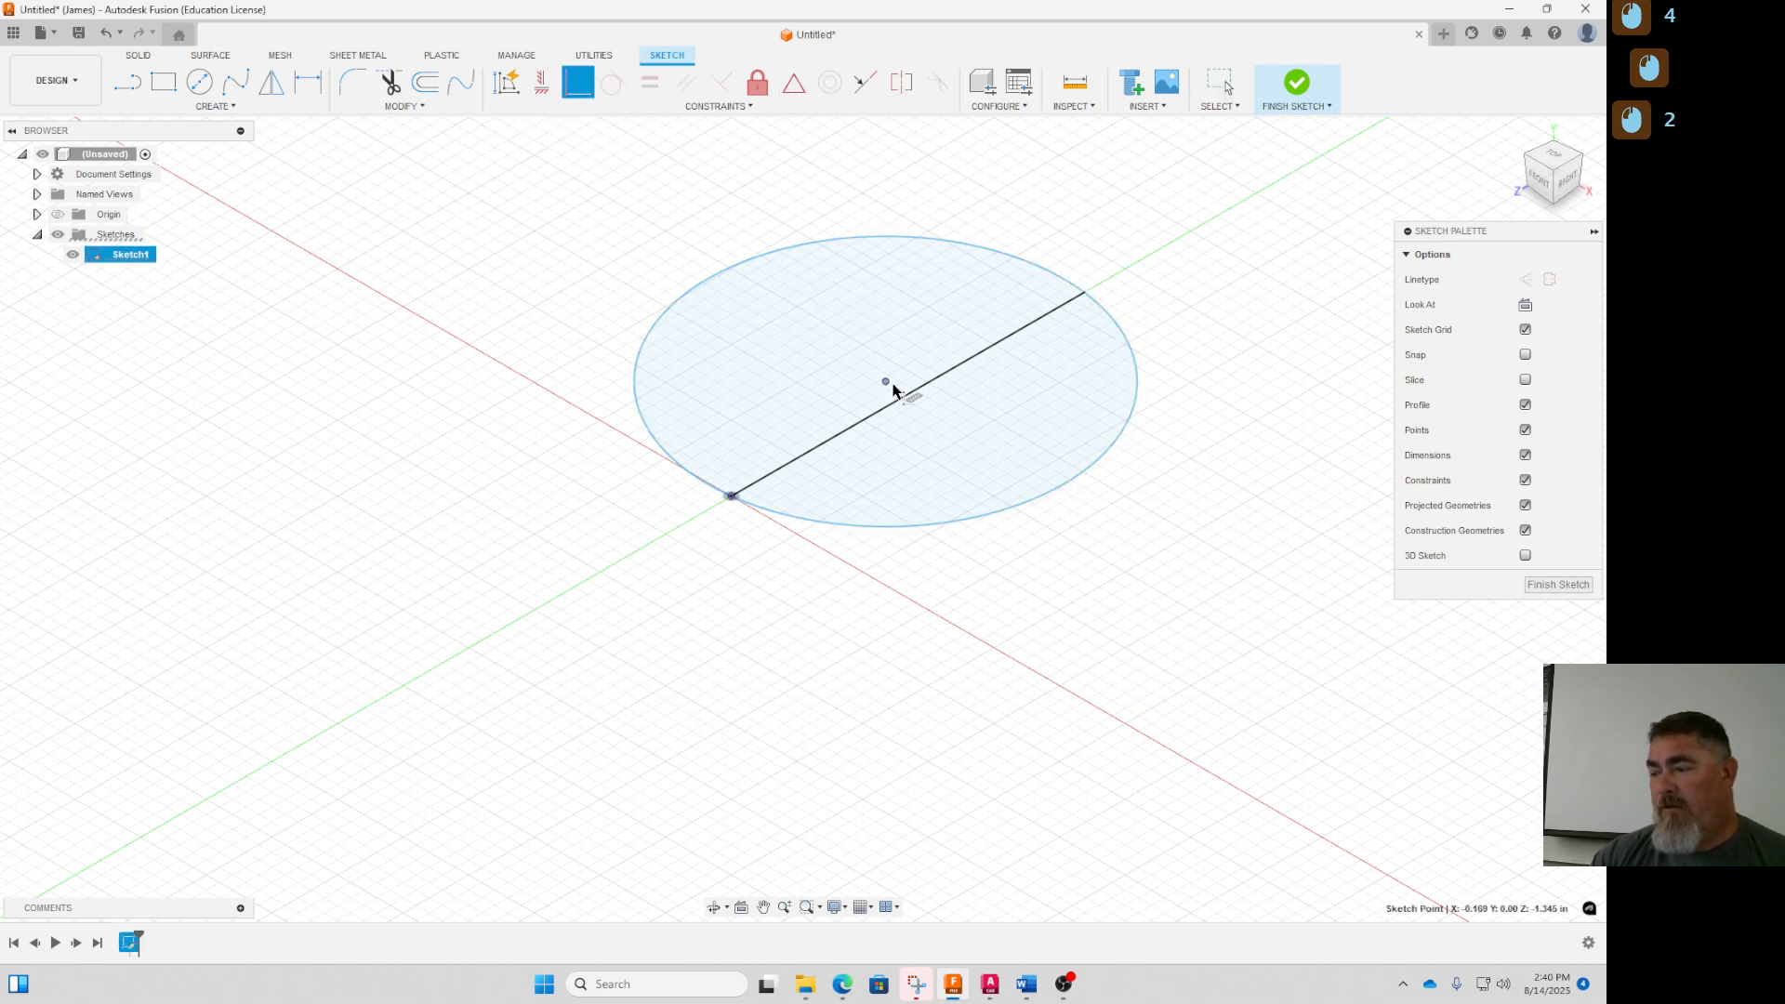
{"action": "left_click", "coordinate": [885, 381]}
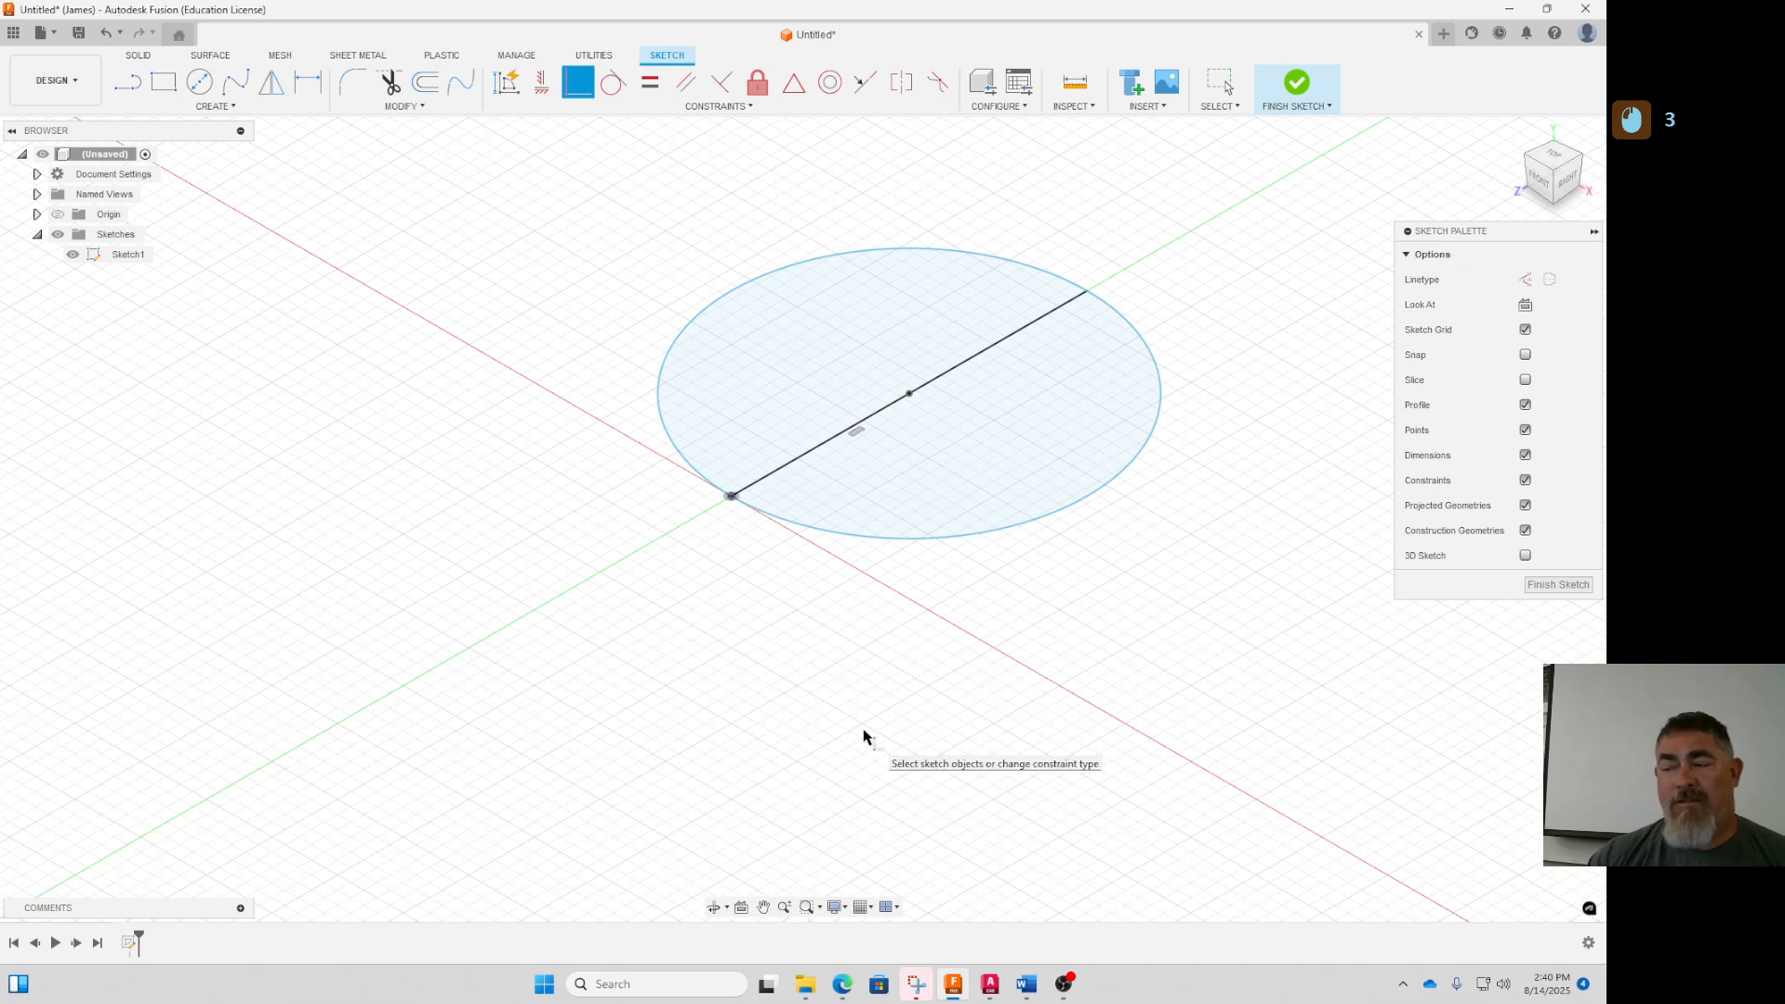
{"action": "key", "text": "Escape"}
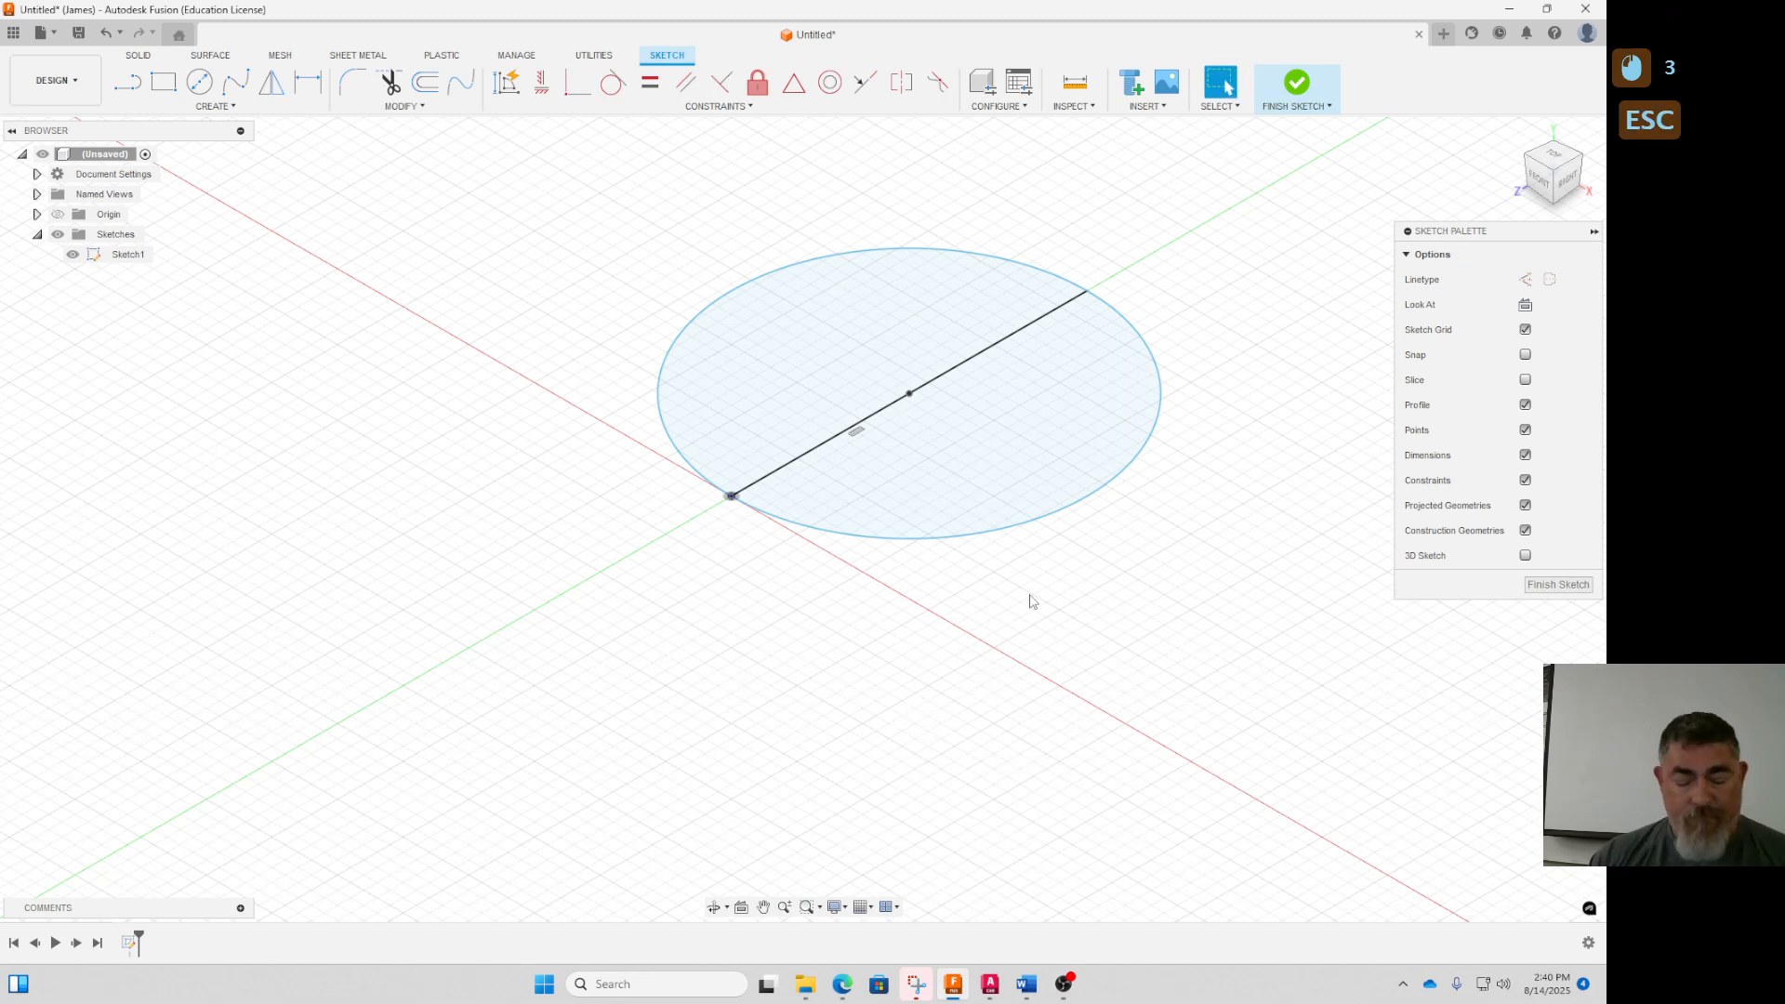
Undo the coincident constraint, the circle drags and the 2-point circle, leaving only the line
{"action": "key", "text": "ctrl+z"}
{"action": "key", "text": "ctrl+z"}
{"action": "key", "text": "ctrl+z"}
{"action": "key", "text": "ctrl+z"}
{"action": "key", "text": "ctrl+z"}
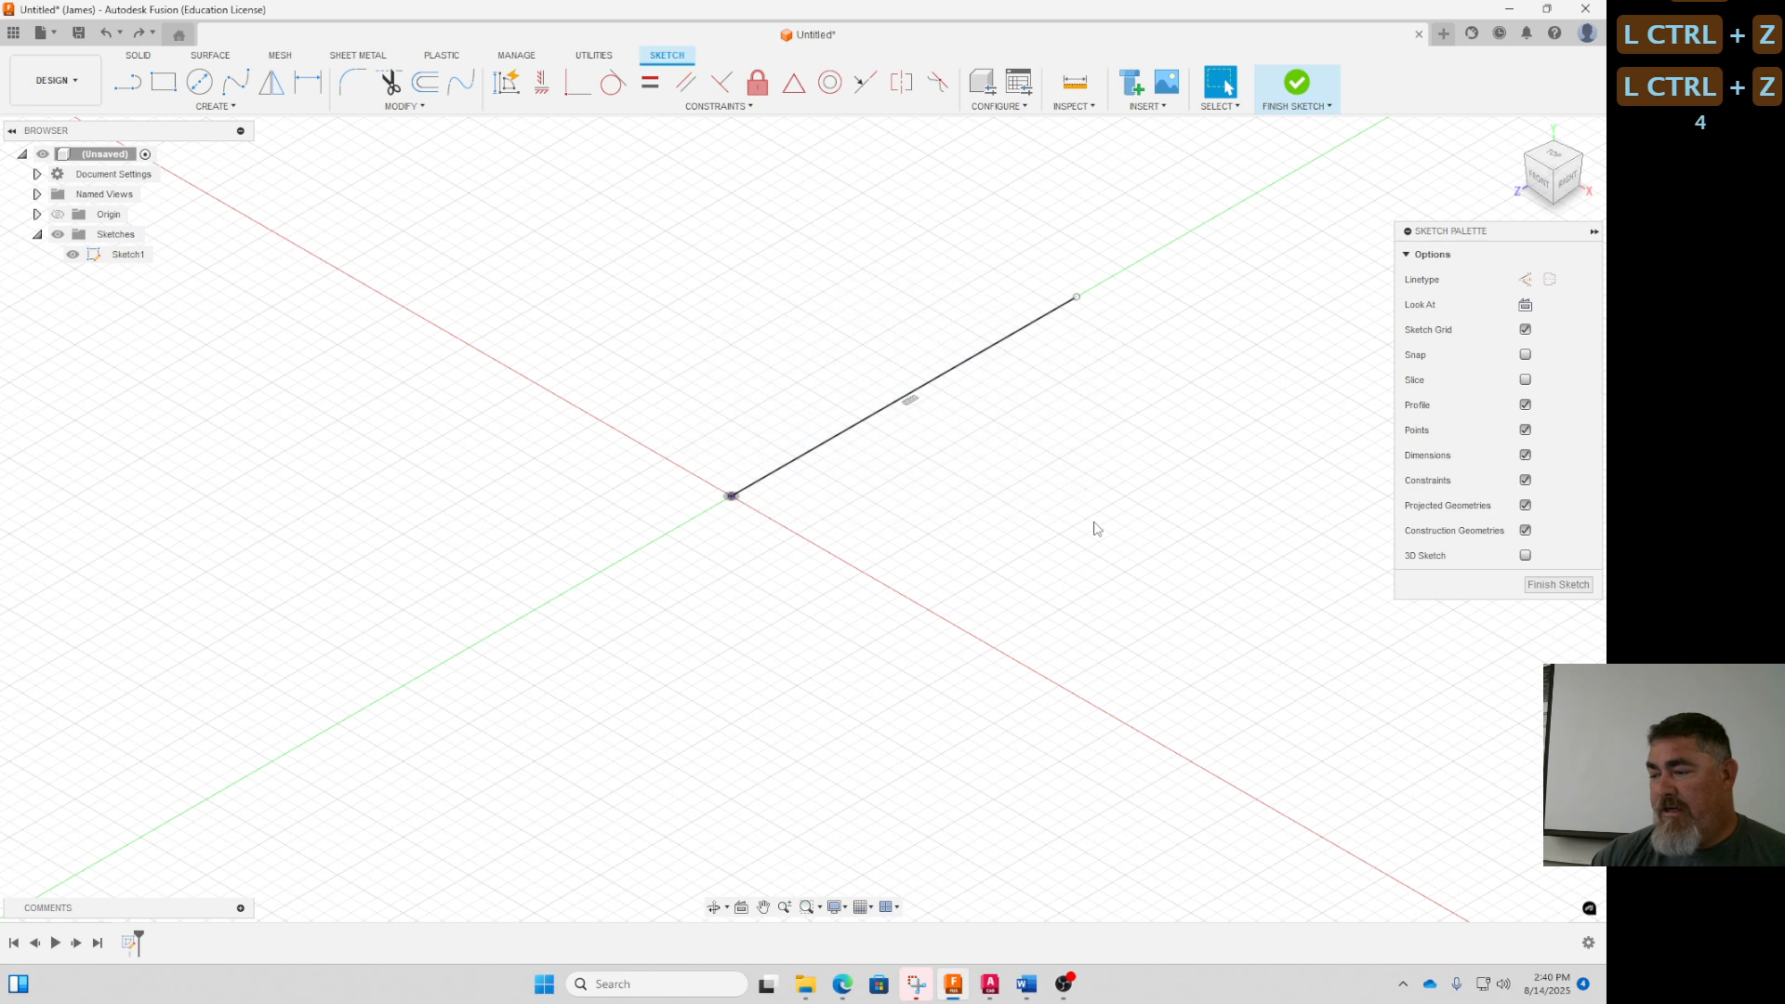
Draw a second line from the sketch origin along the red axis, perpendicular to the first line
{"action": "key", "text": "semicolon"}
{"action": "left_click", "coordinate": [734, 567]}
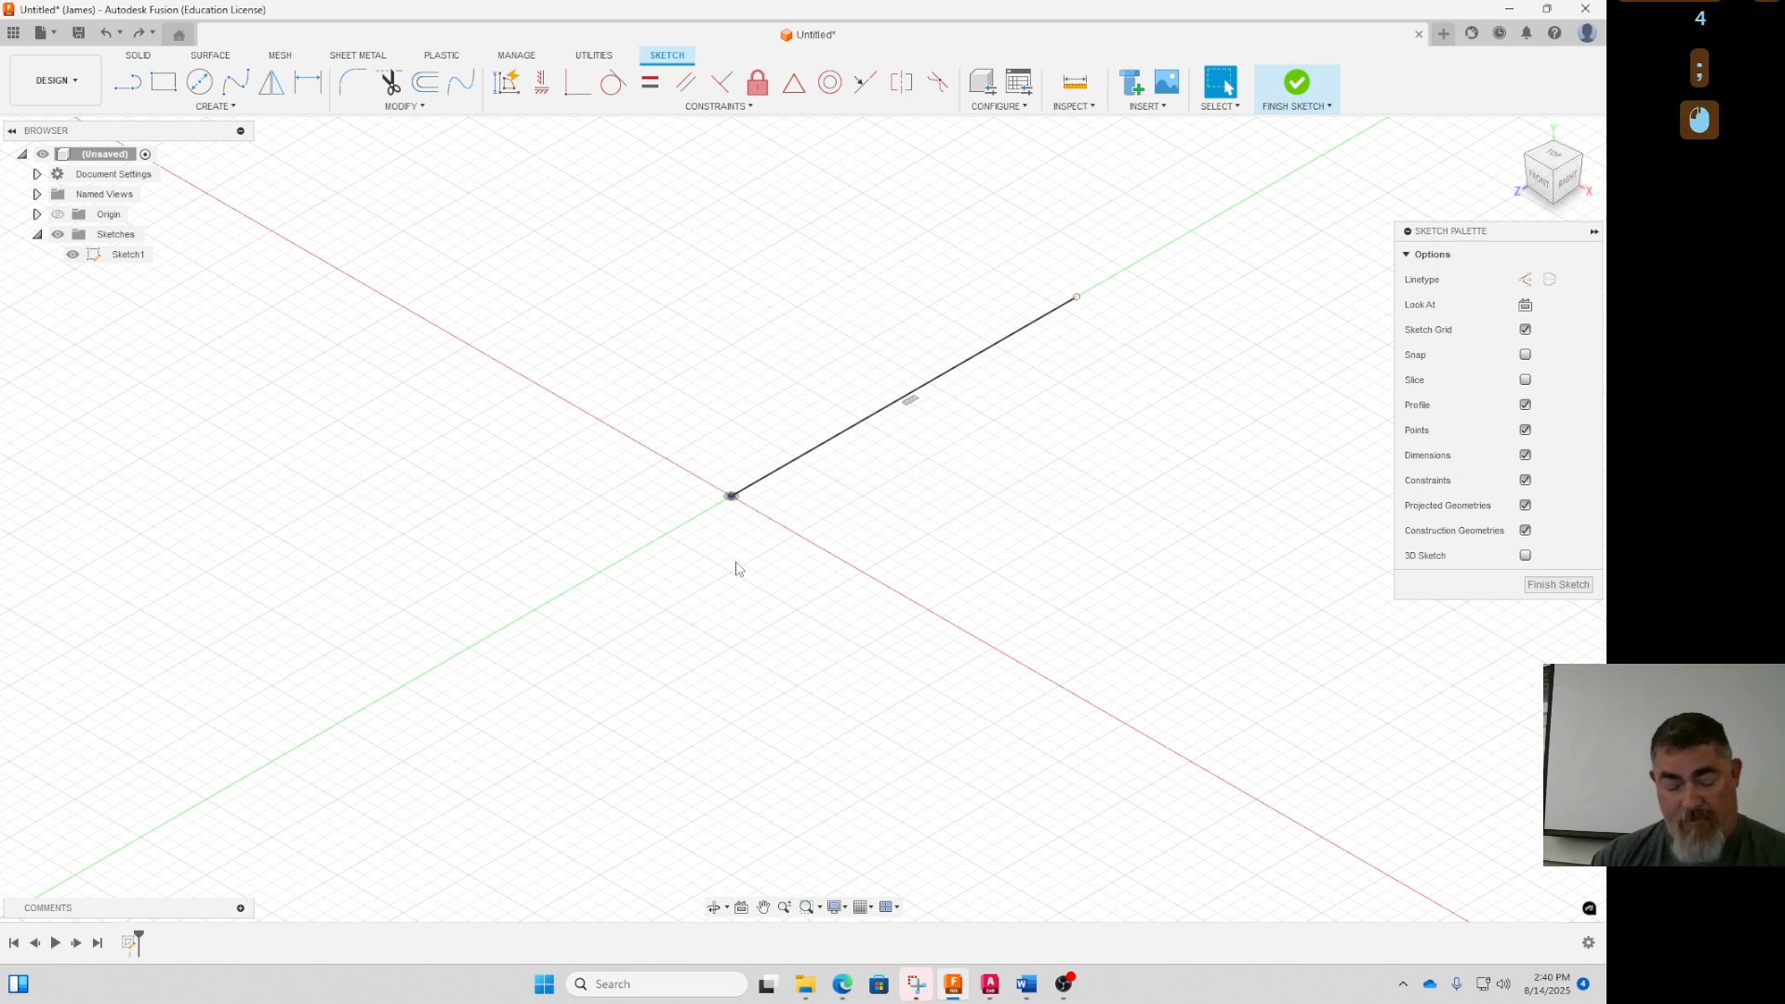
{"action": "key", "text": "l"}
{"action": "left_click", "coordinate": [730, 495]}
{"action": "left_click", "coordinate": [896, 591]}
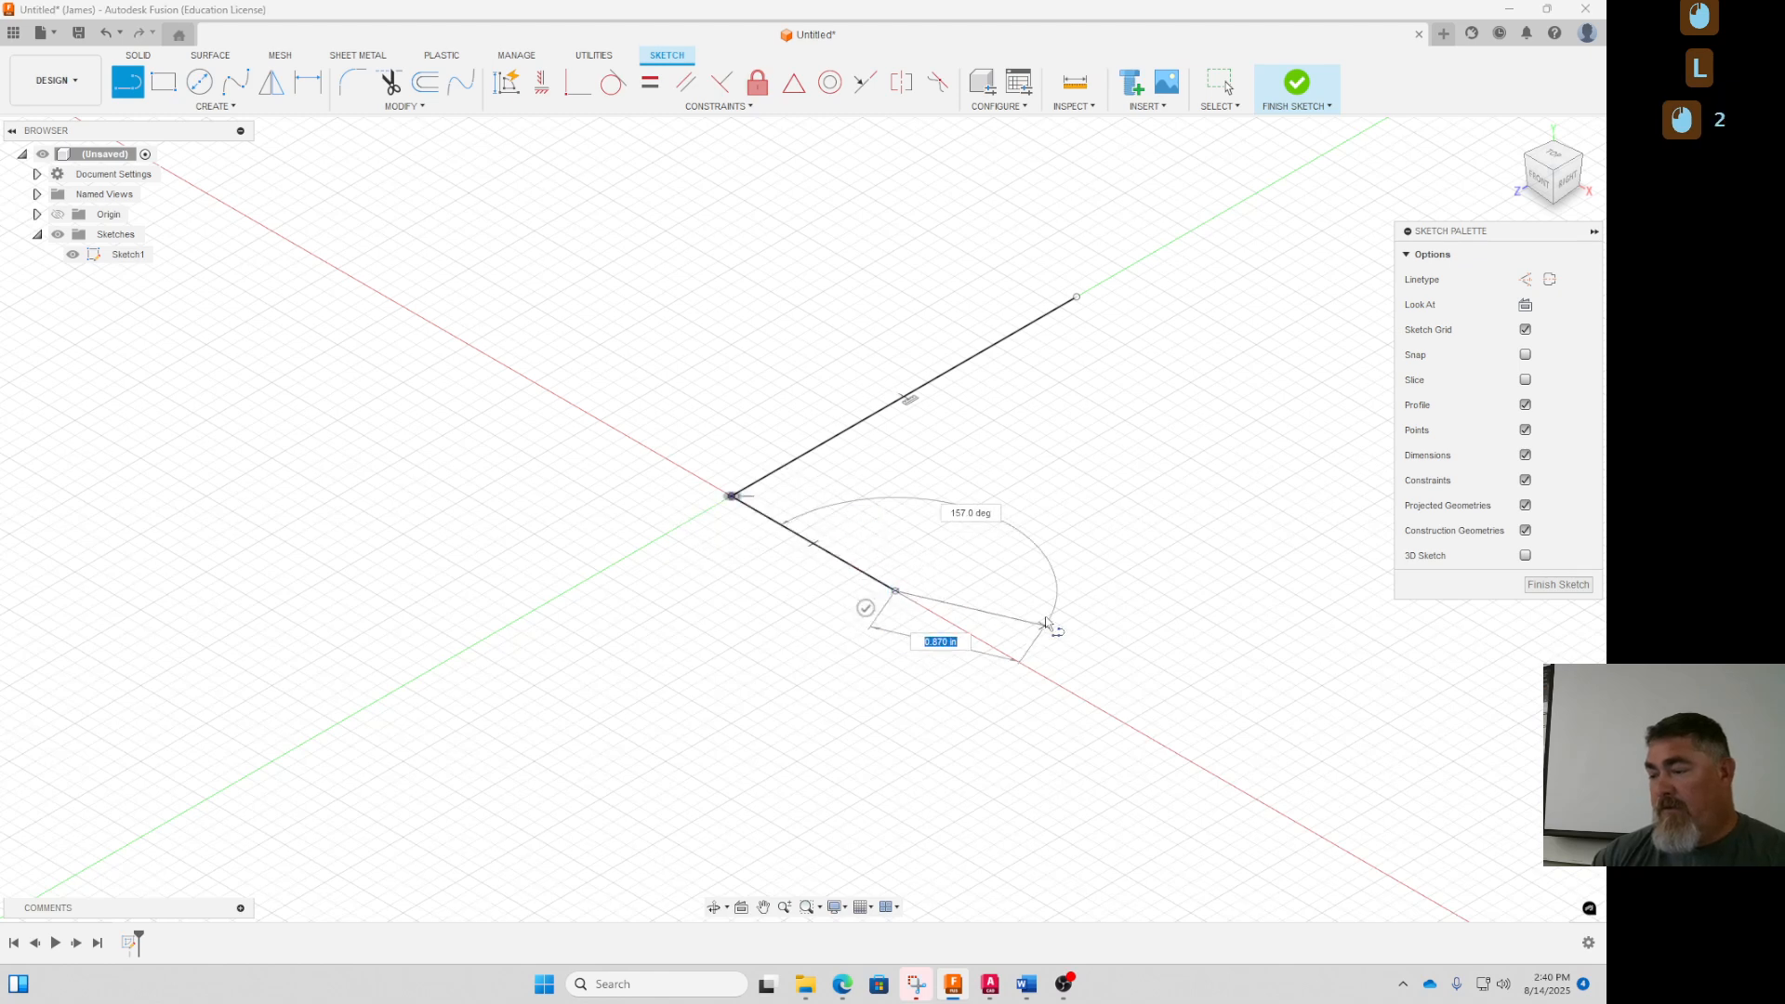
{"action": "key", "text": "Escape"}
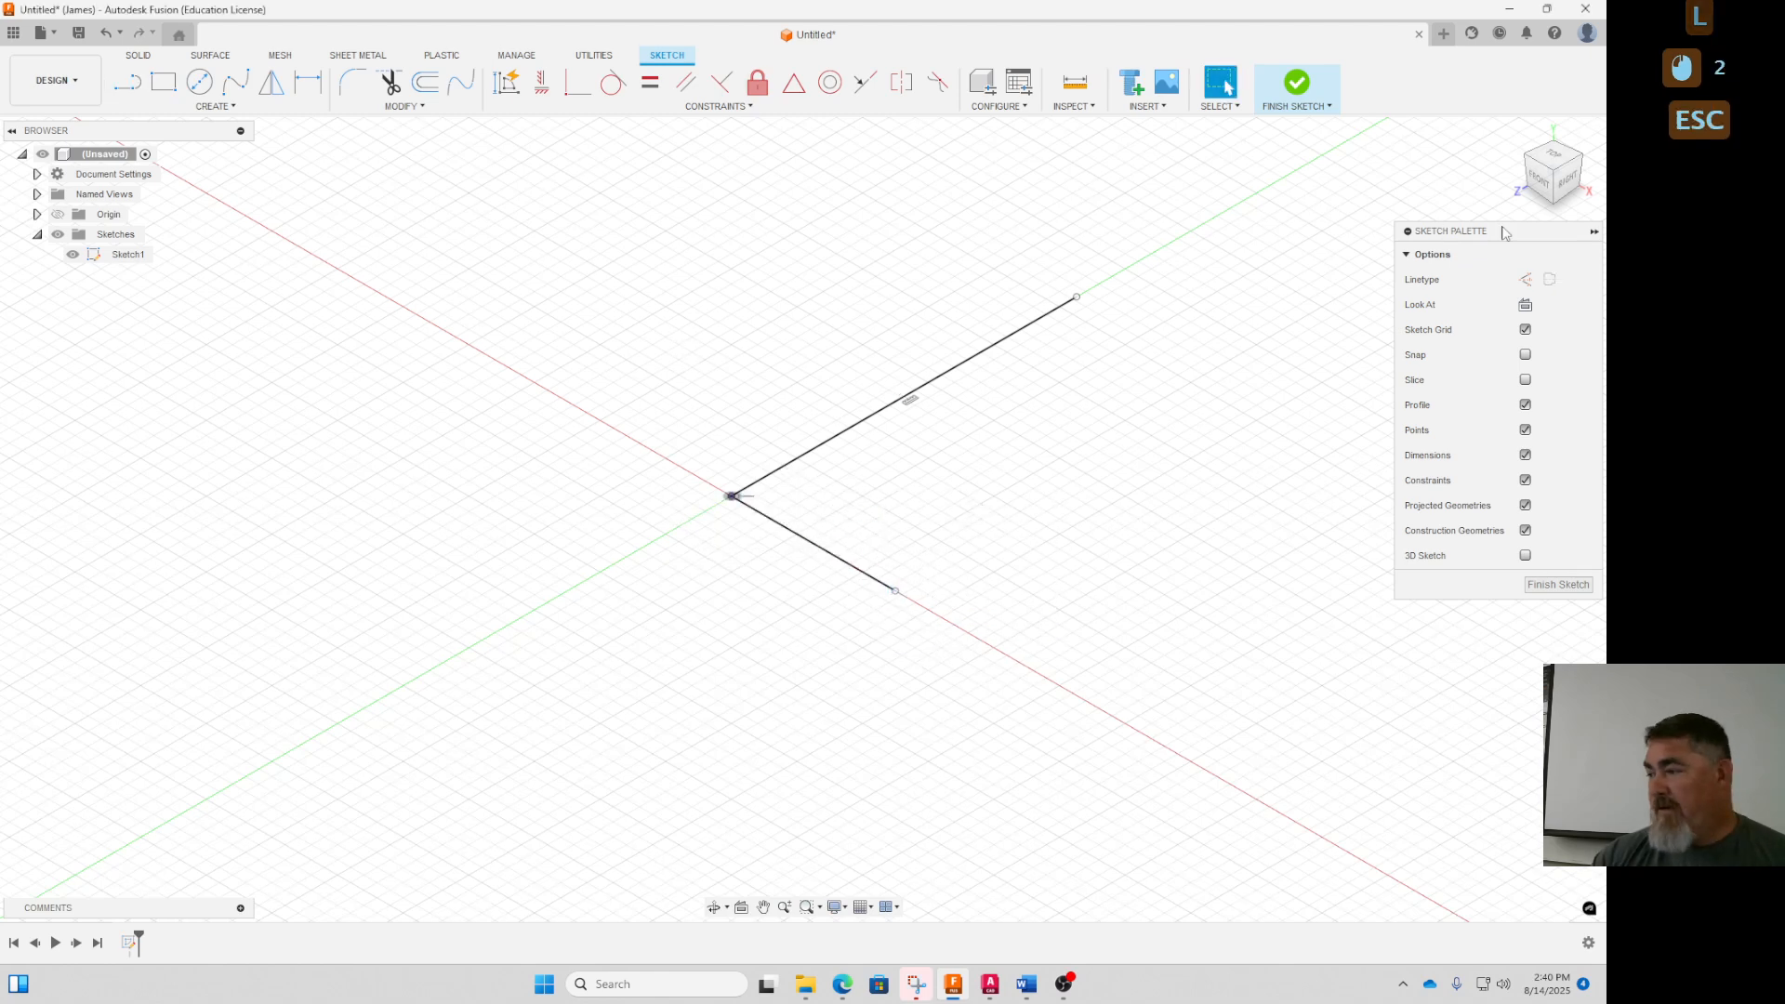
Draw a 2-point circle about 2.63 in in diameter from the far end of the green-axis line to the sketch origin
{"action": "key", "text": "c"}
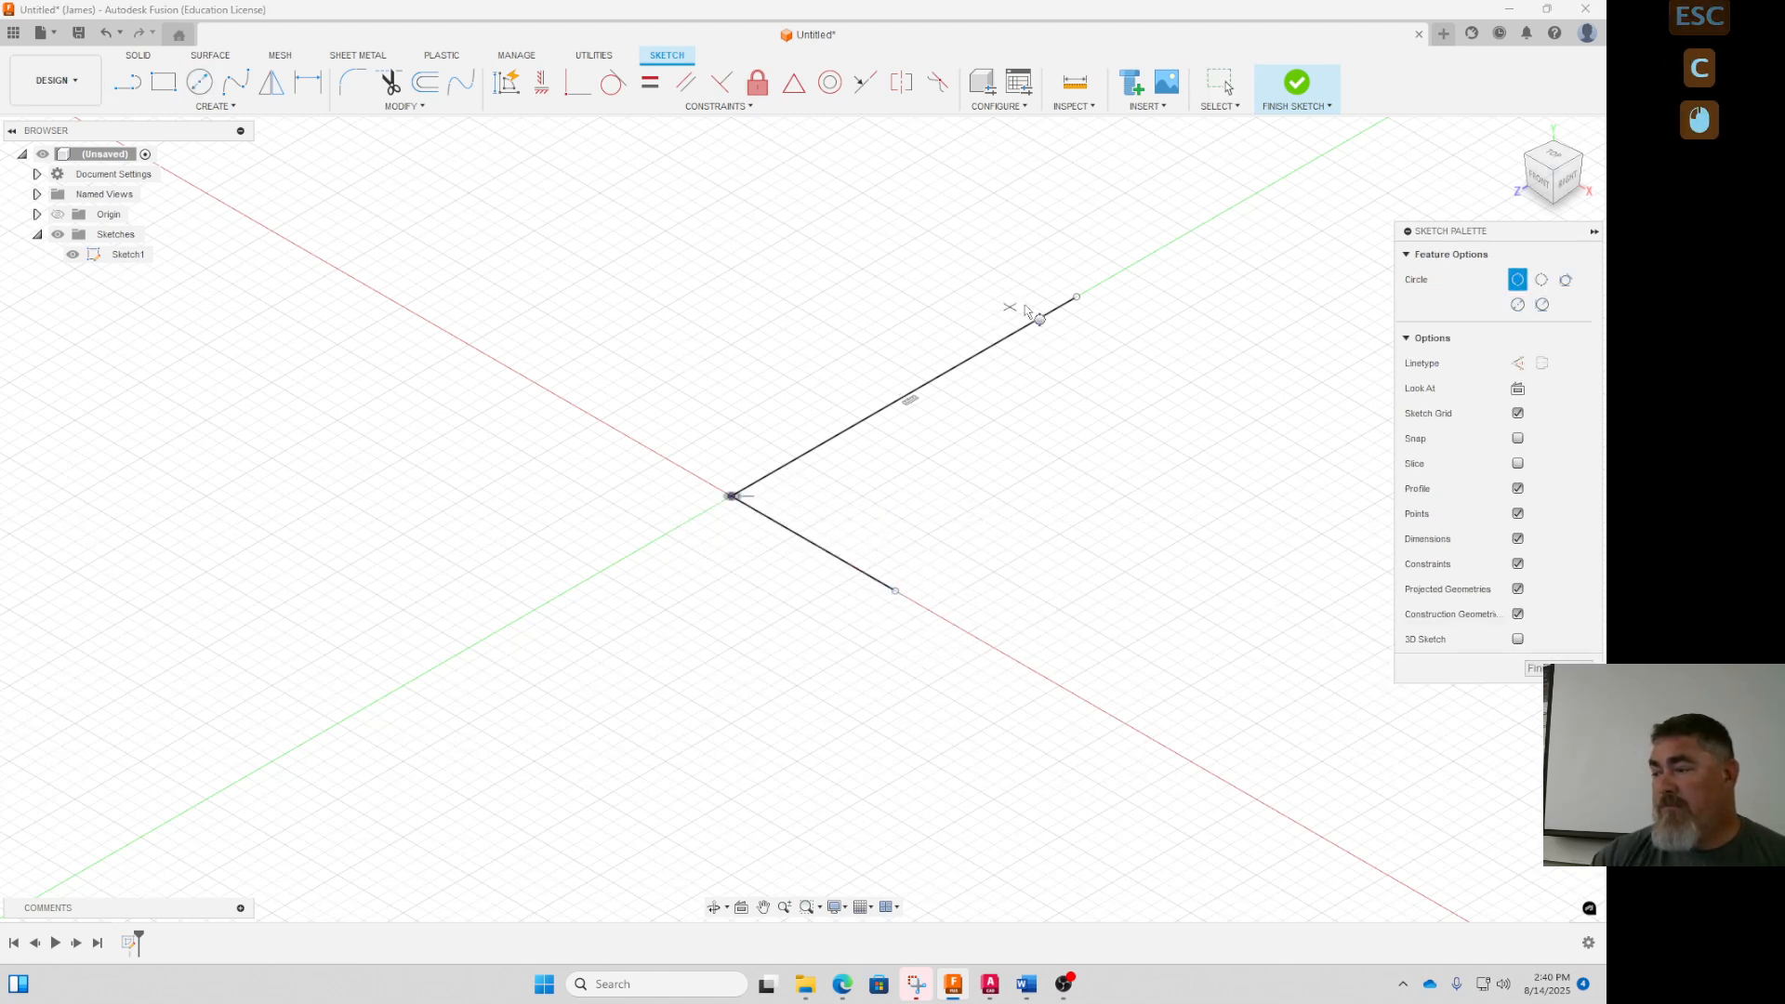
{"action": "left_click", "coordinate": [1077, 298]}
{"action": "left_click", "coordinate": [1077, 298]}
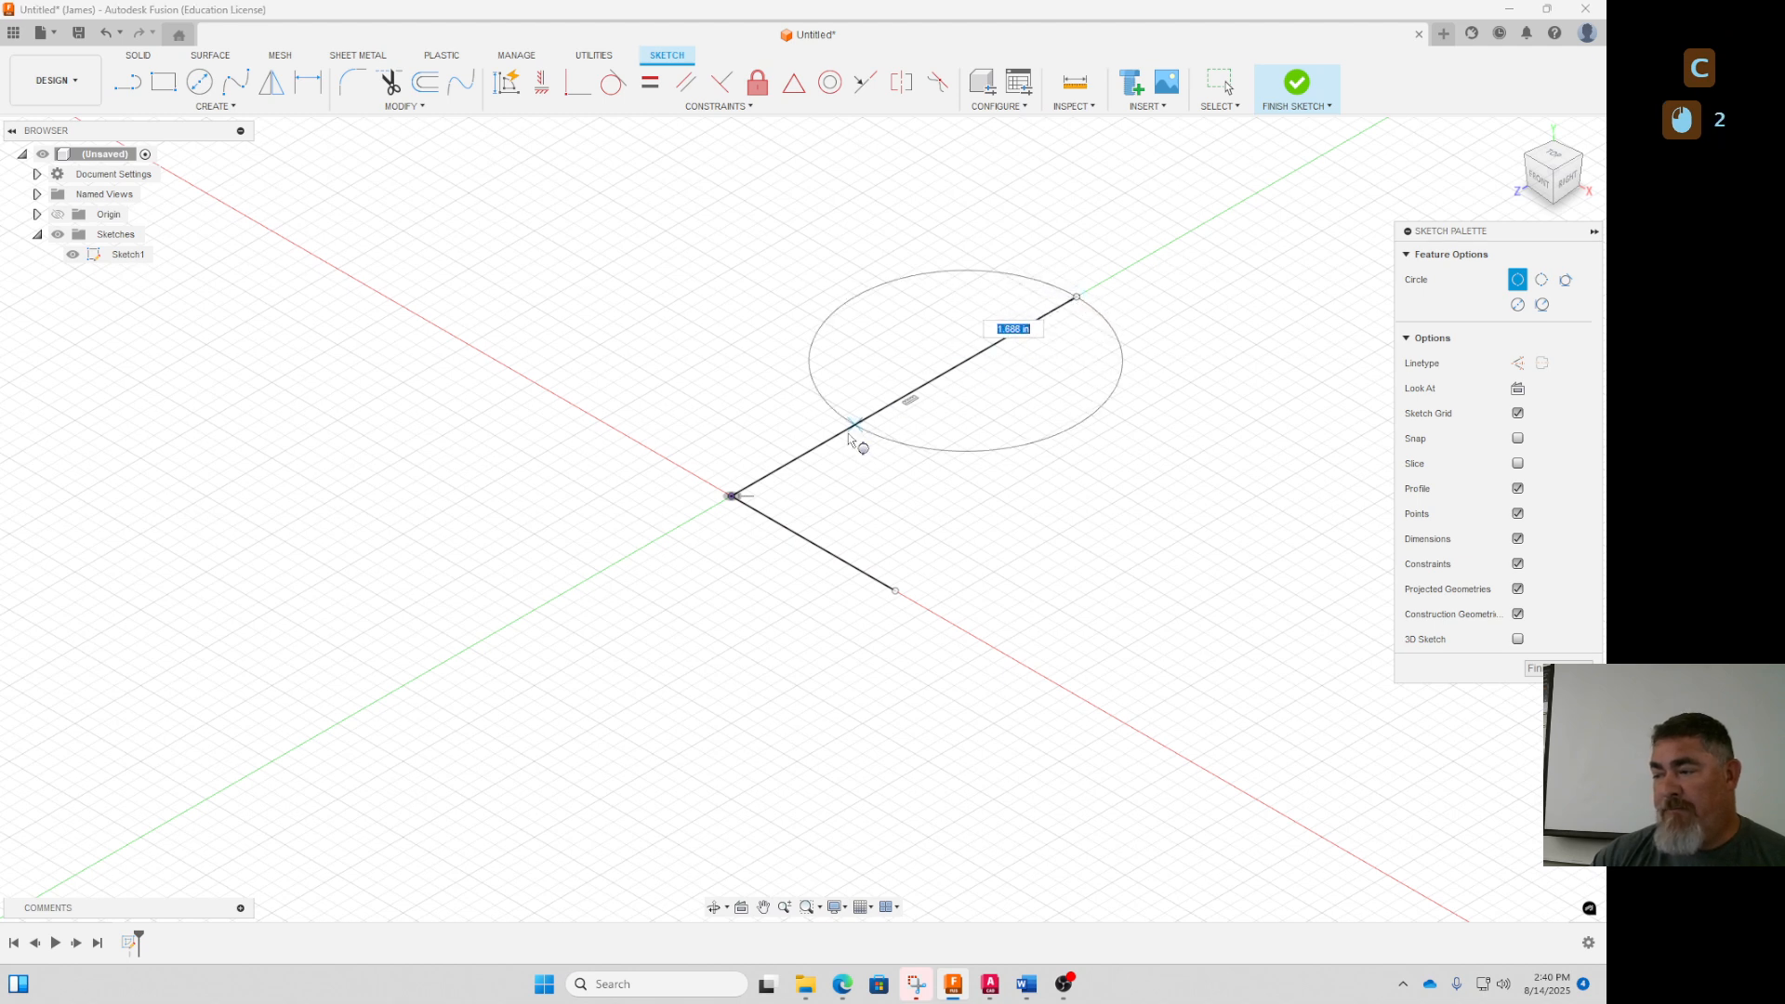
{"action": "left_click", "coordinate": [733, 497]}
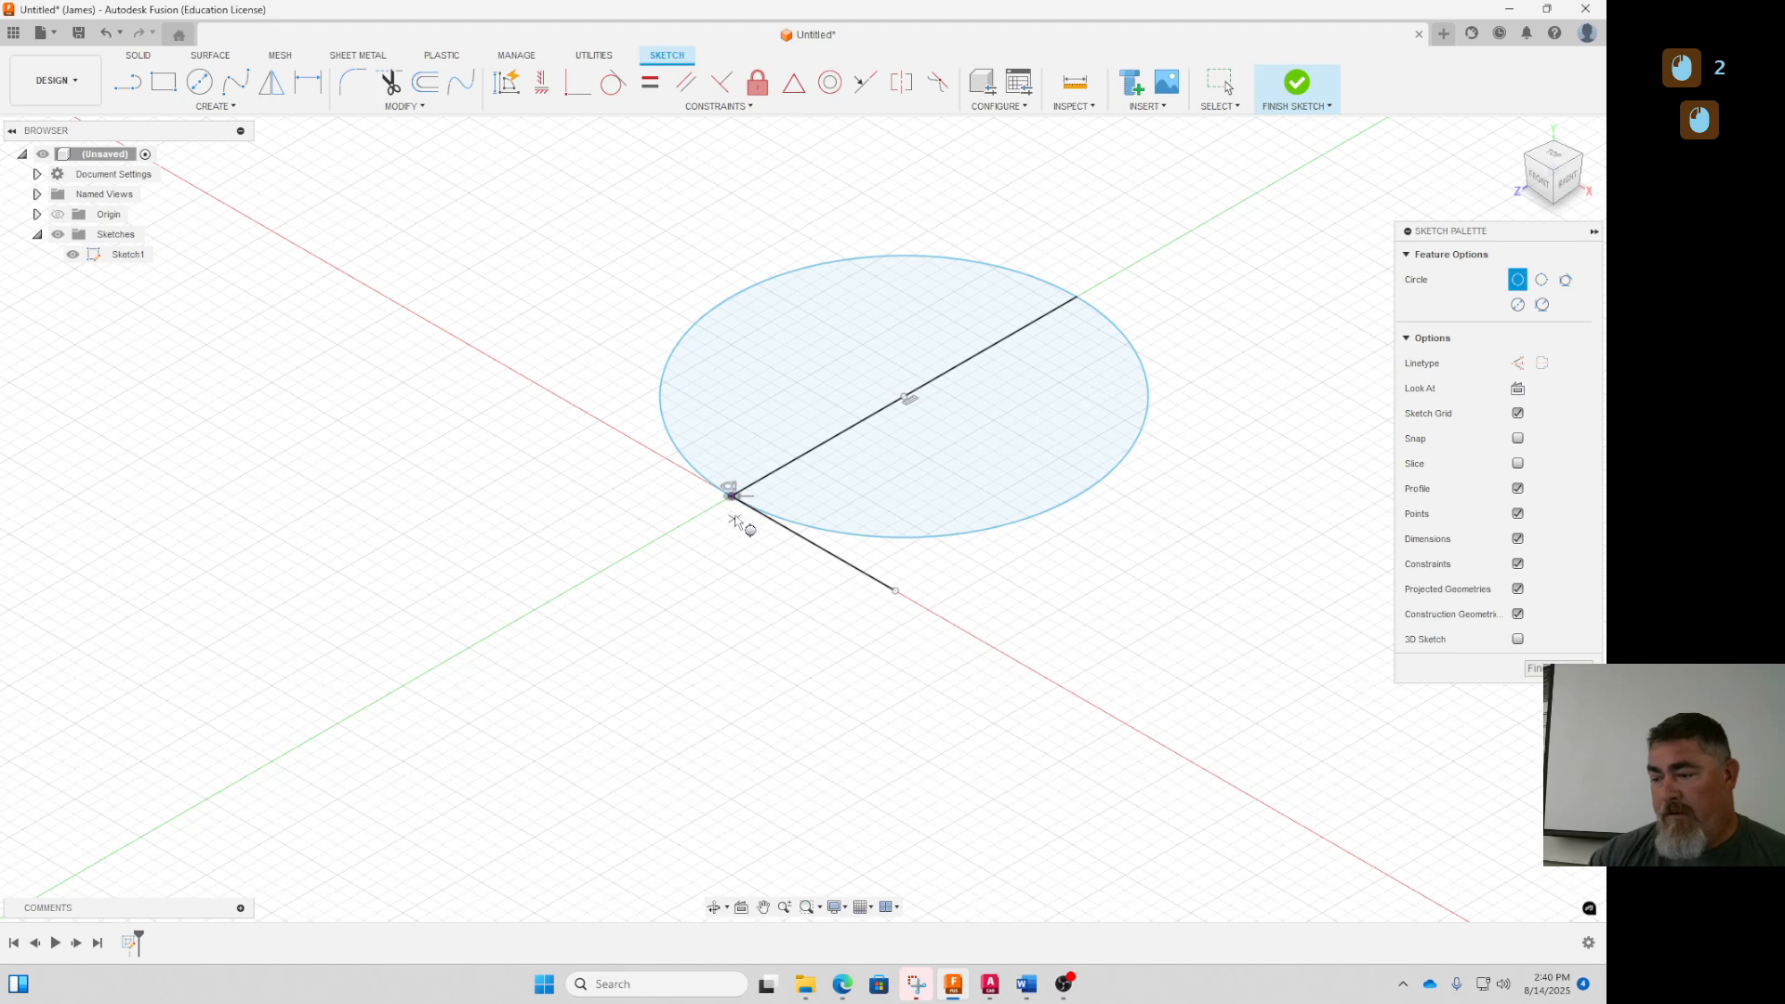
{"action": "key", "text": "Escape"}
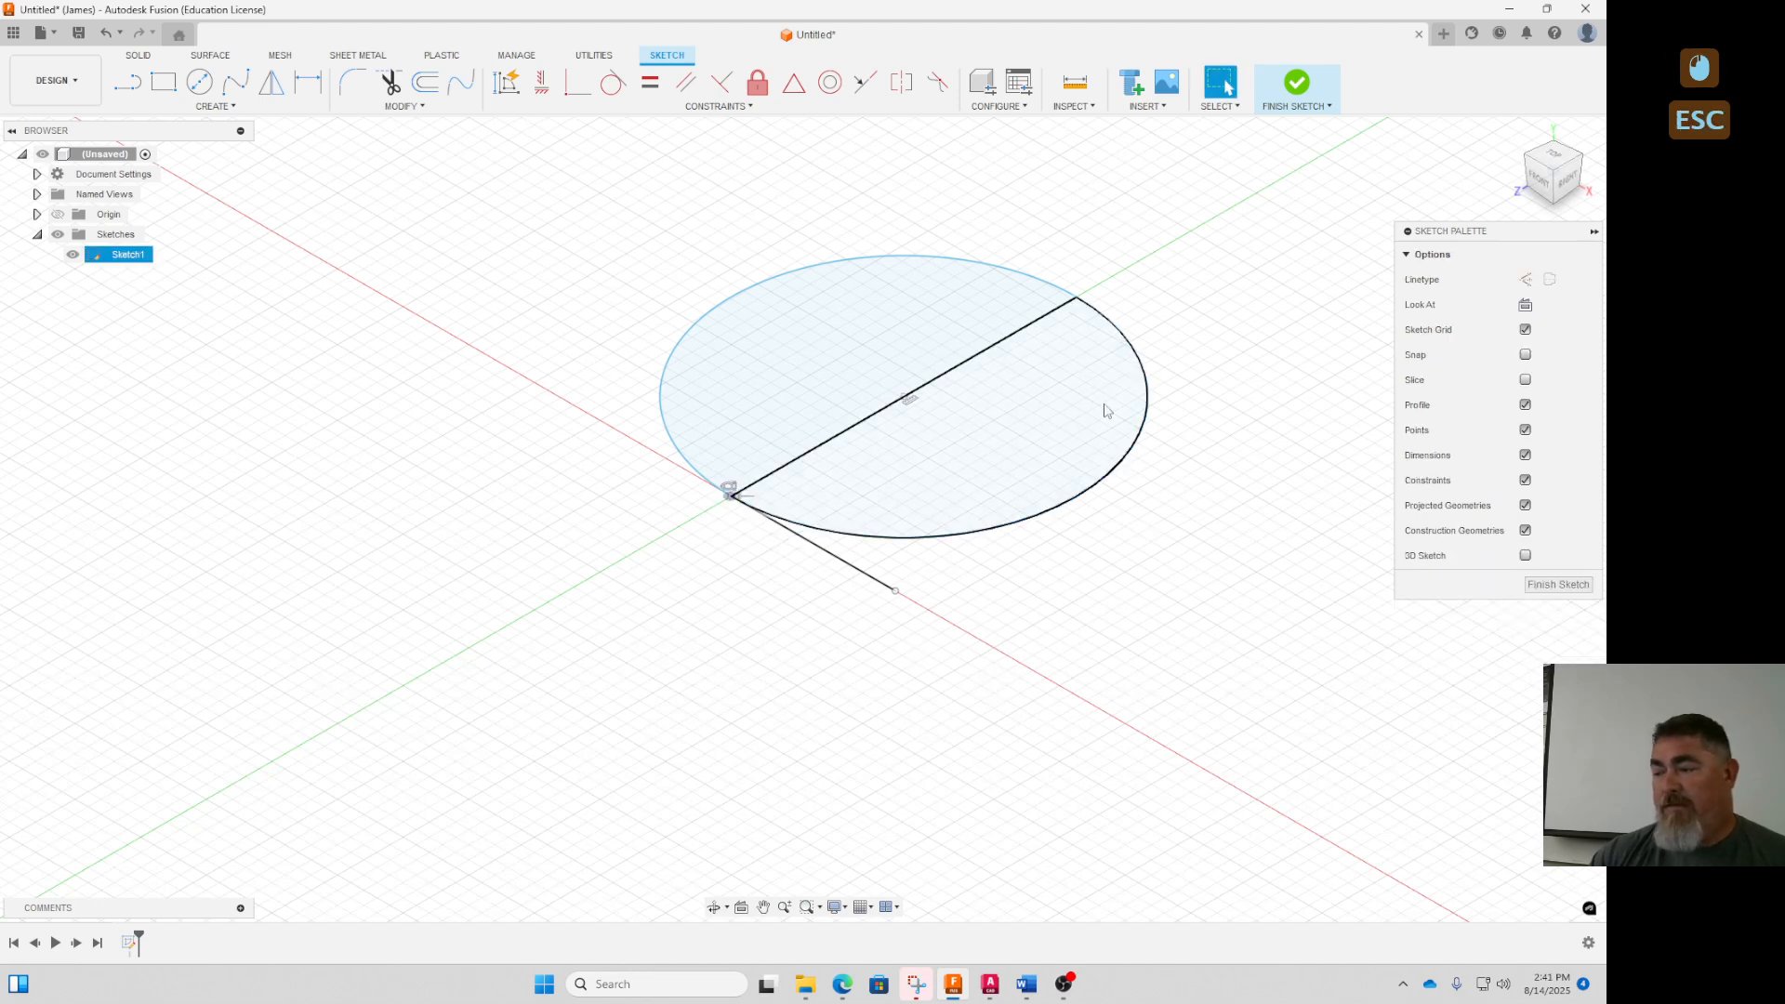
Move the far end of the green-axis line toward the origin, reducing the line and 2-point circle diameter to about 2.03 in
{"action": "left_click", "coordinate": [908, 413]}
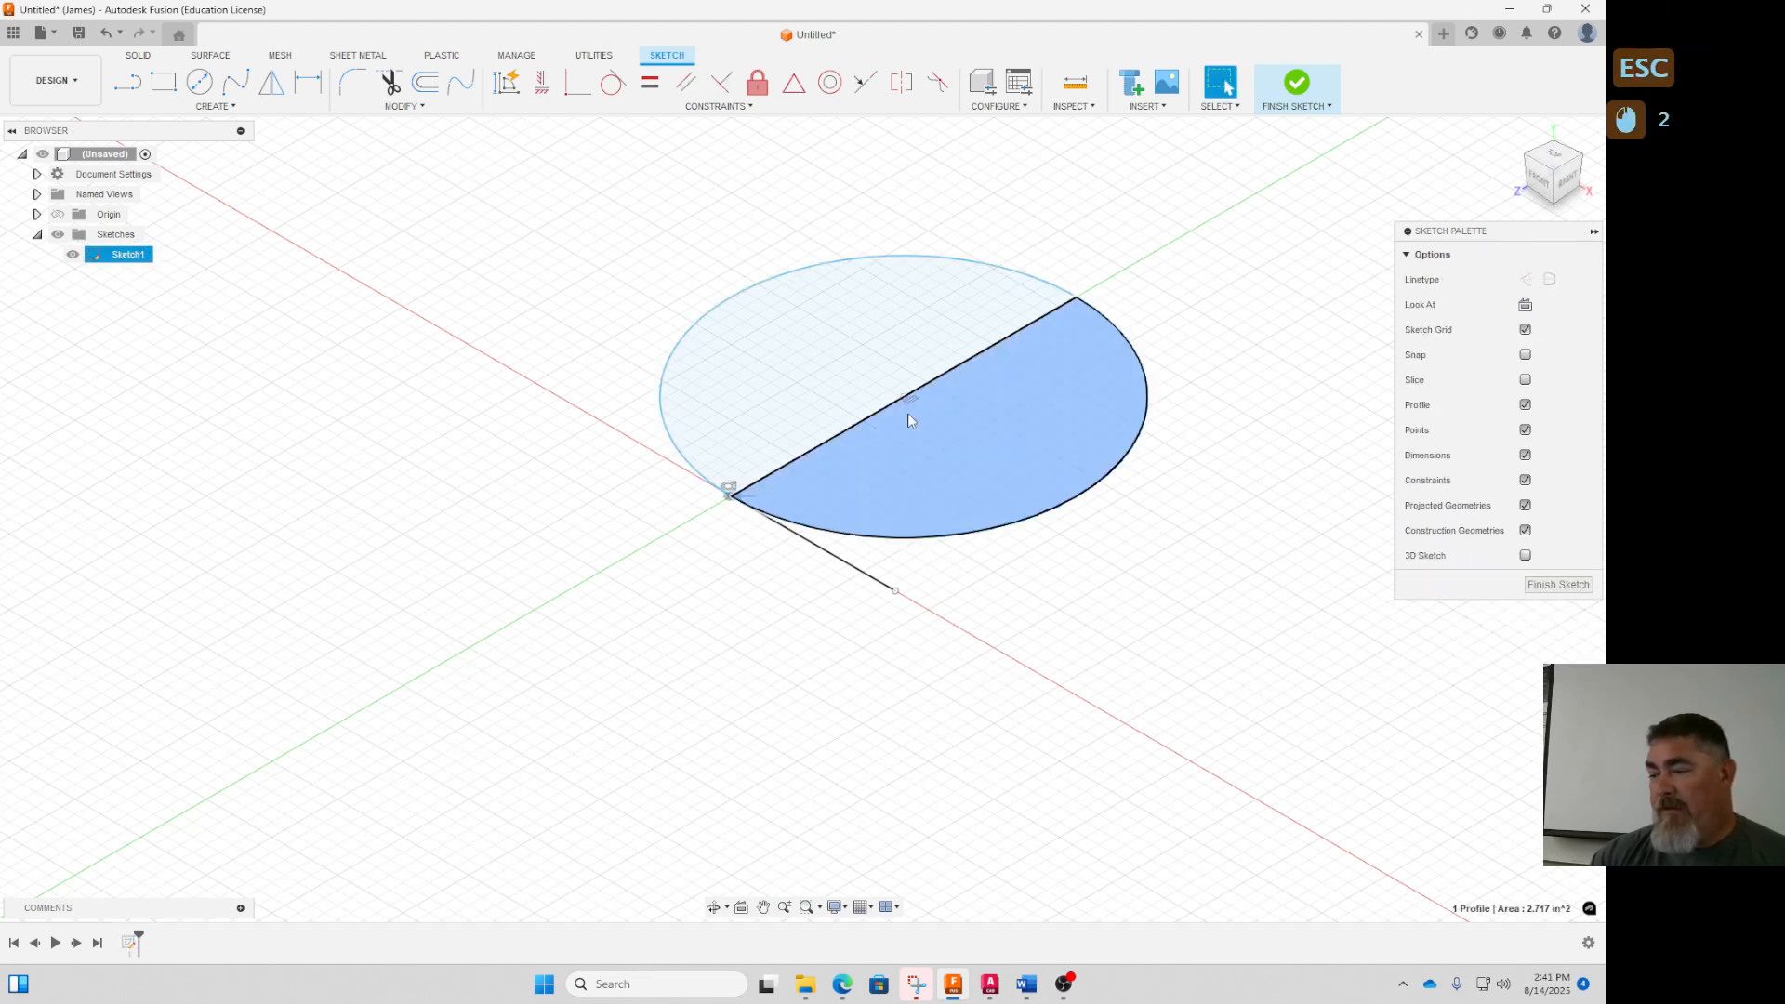
{"action": "left_click", "coordinate": [901, 394]}
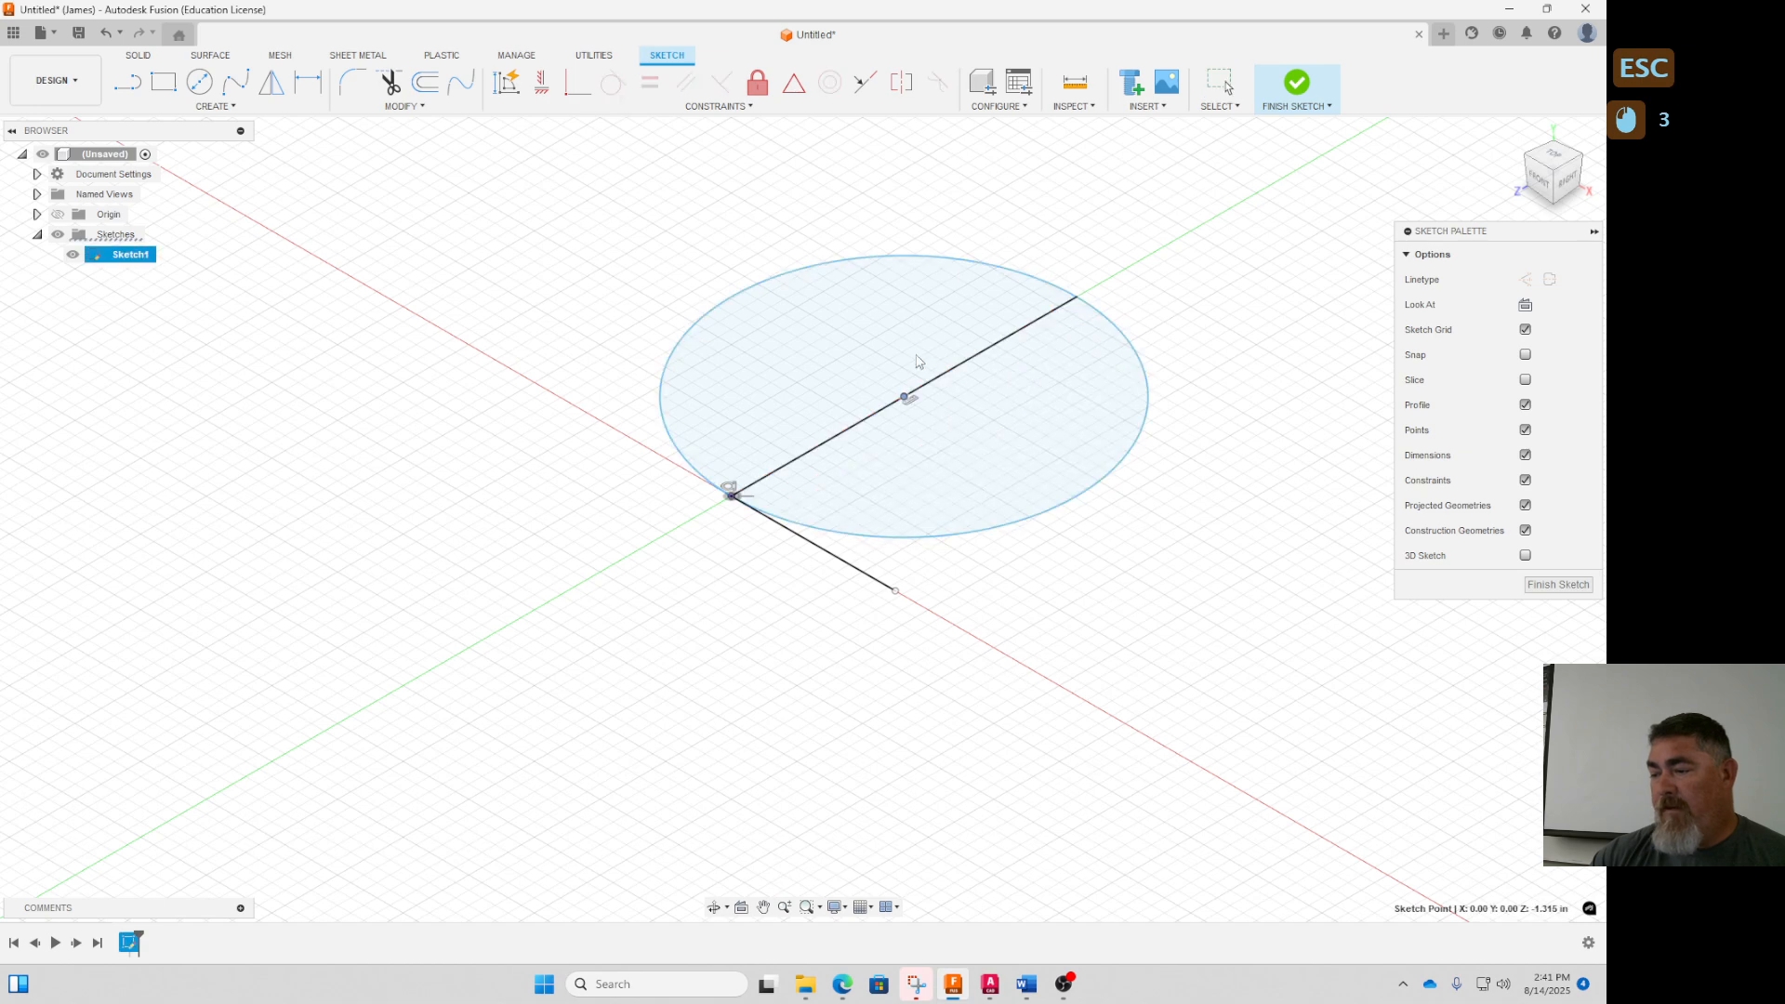
{"action": "left_click", "coordinate": [1001, 269]}
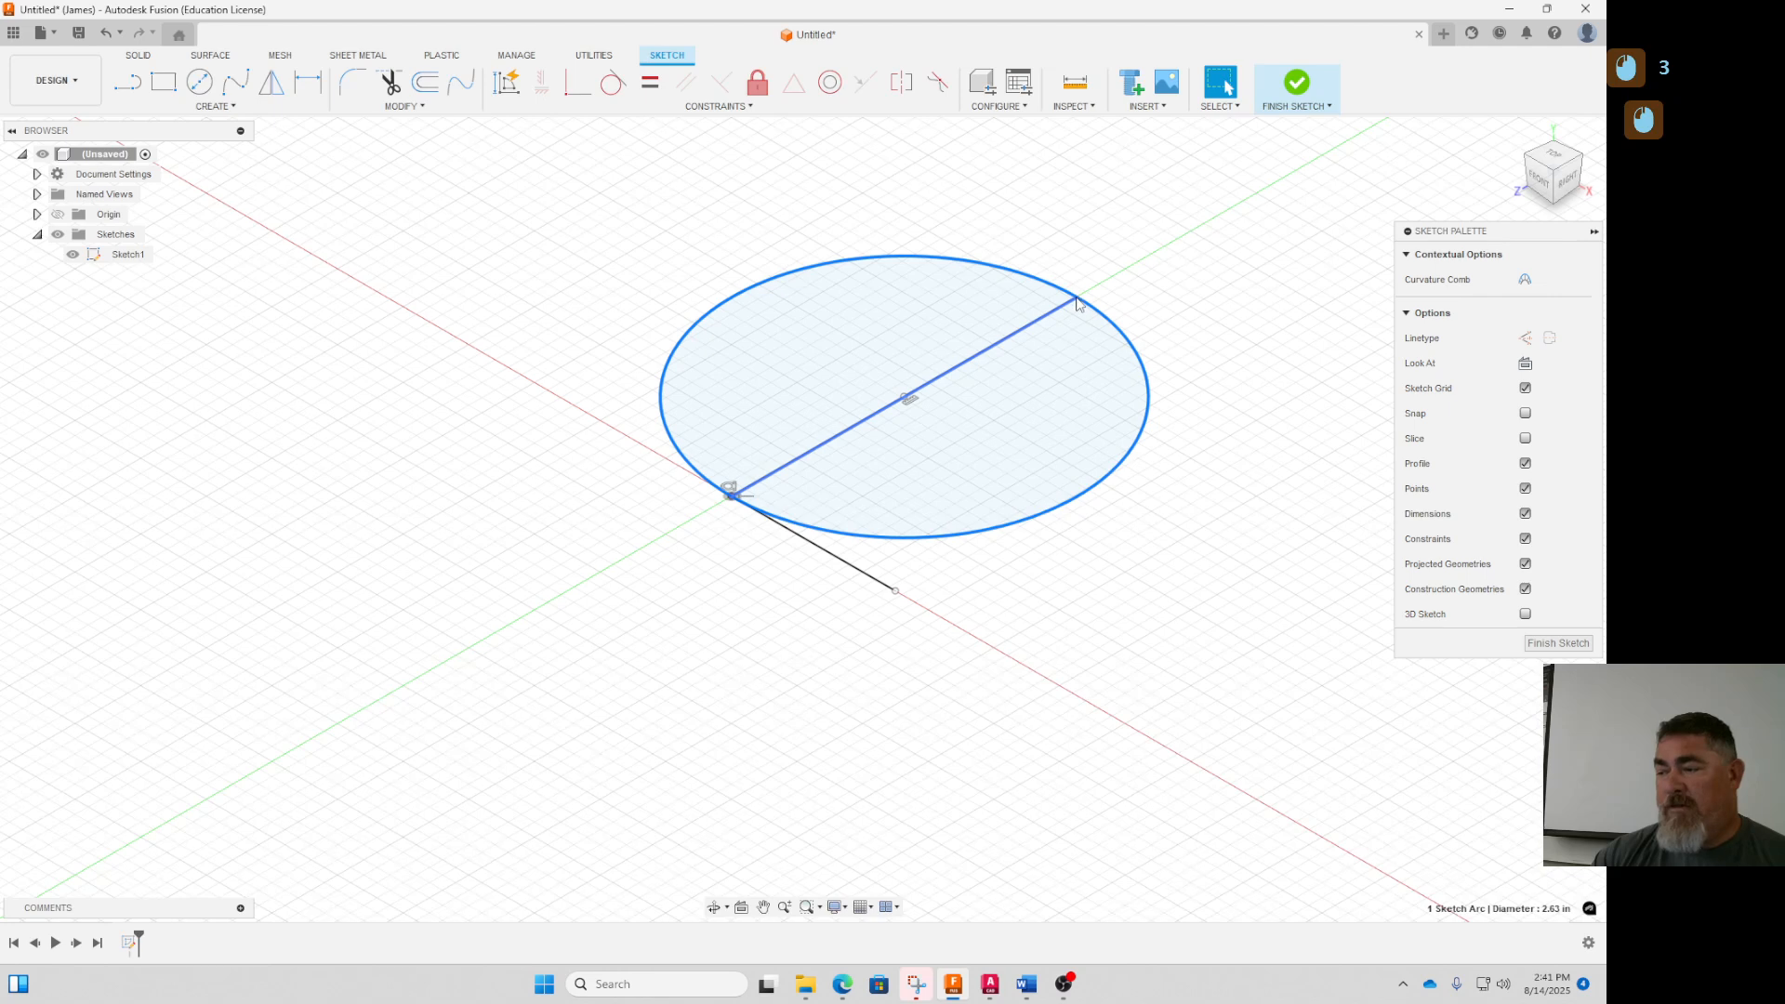
{"action": "mouse_move", "coordinate": [1079, 305]}
{"action": "left_mouse_down"}
{"action": "mouse_move", "coordinate": [949, 371]}
{"action": "mouse_move", "coordinate": [1029, 351]}
{"action": "mouse_move", "coordinate": [998, 343]}
{"action": "left_mouse_up"}
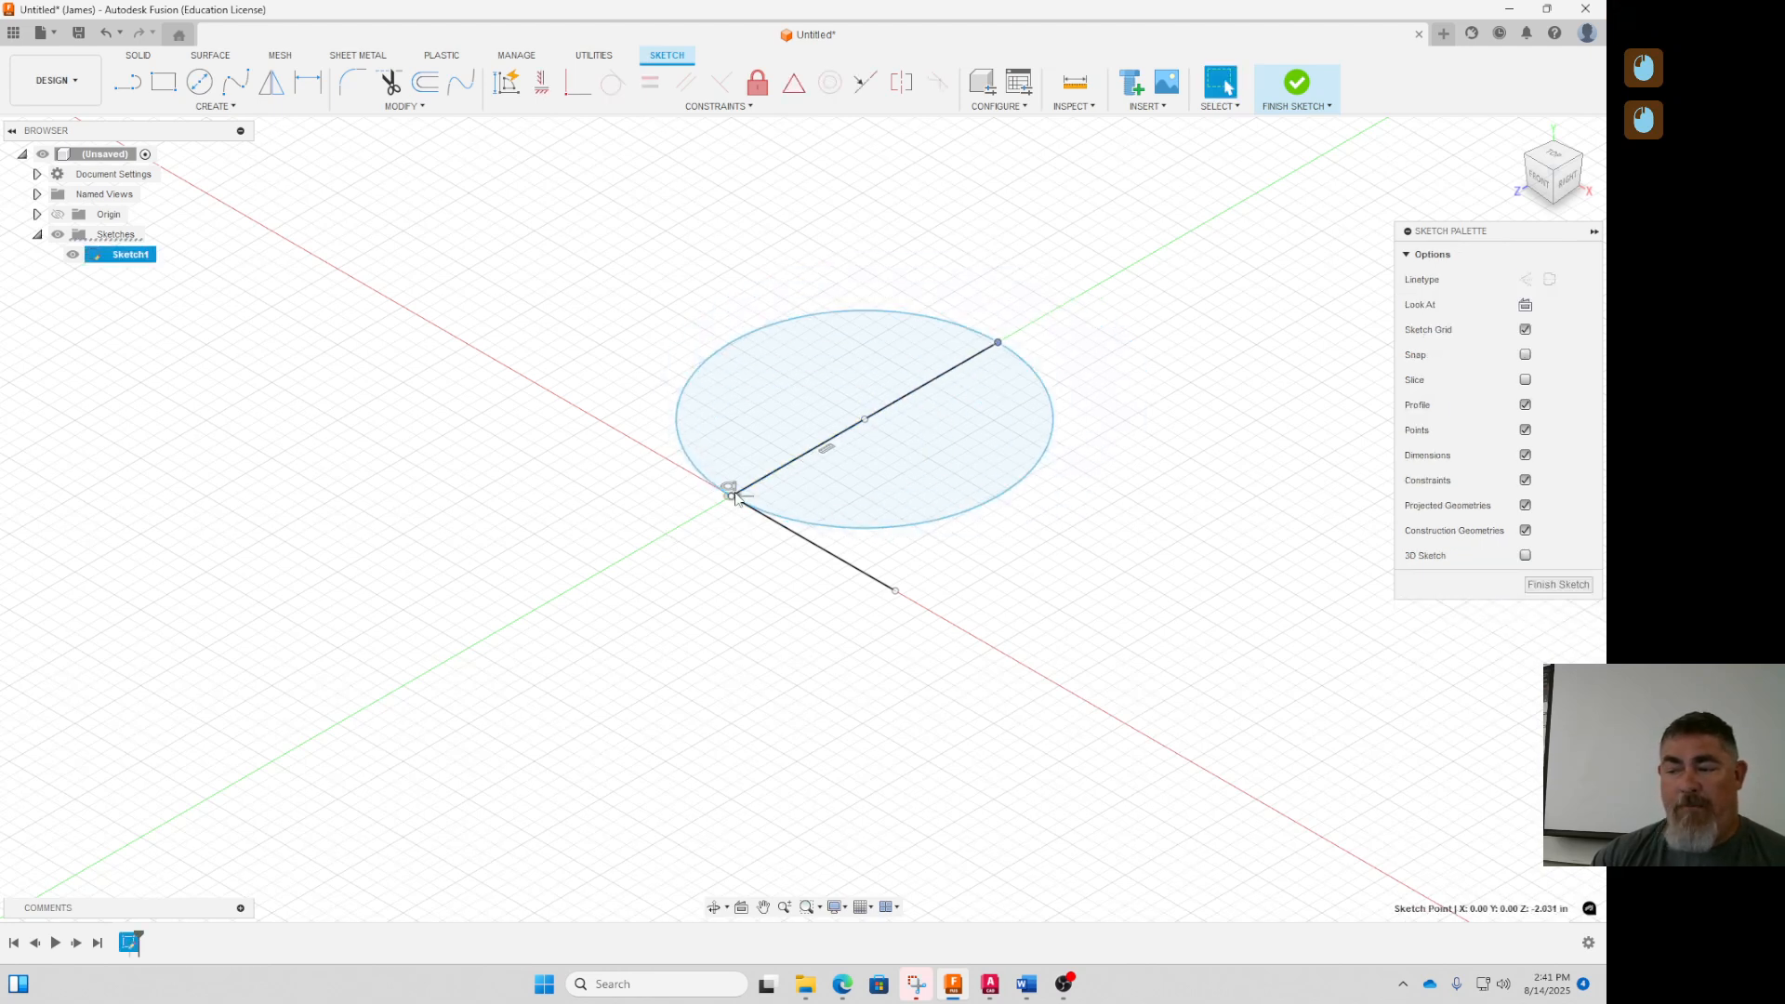
Highlight the tangent constraint between the circle and the red-axis line, and delete the 2-point circle
{"action": "left_click", "coordinate": [731, 487]}
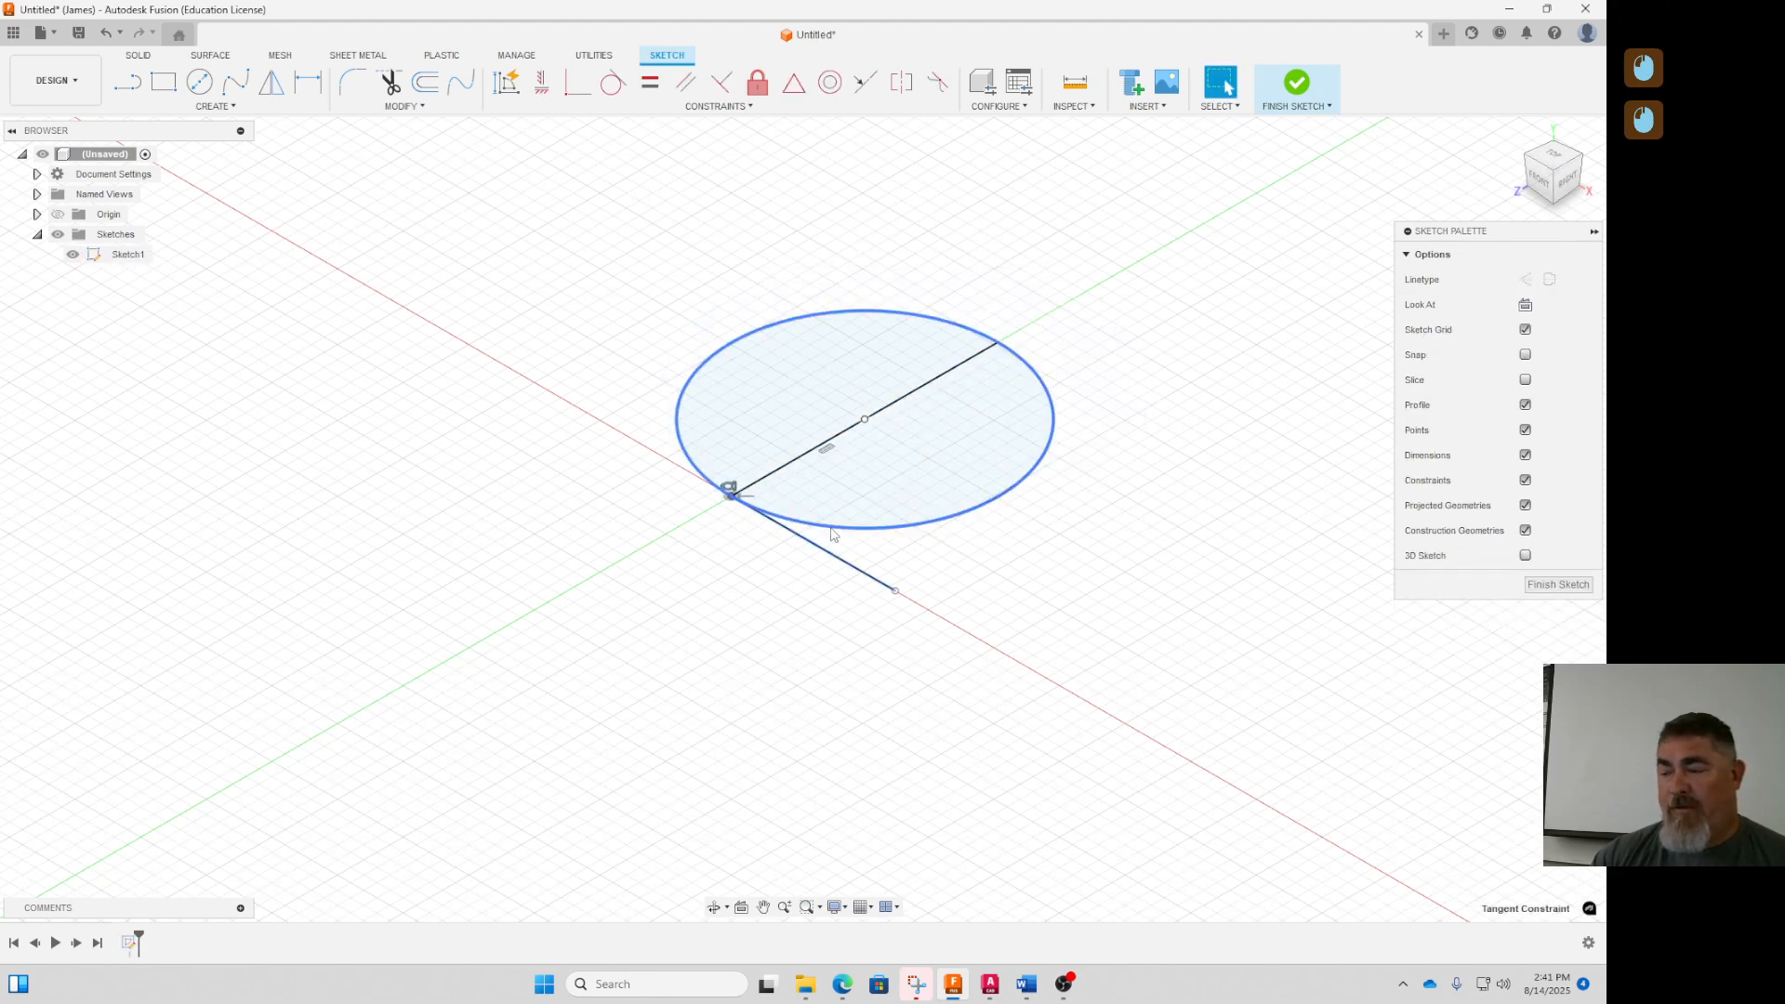
{"action": "left_click", "coordinate": [733, 655]}
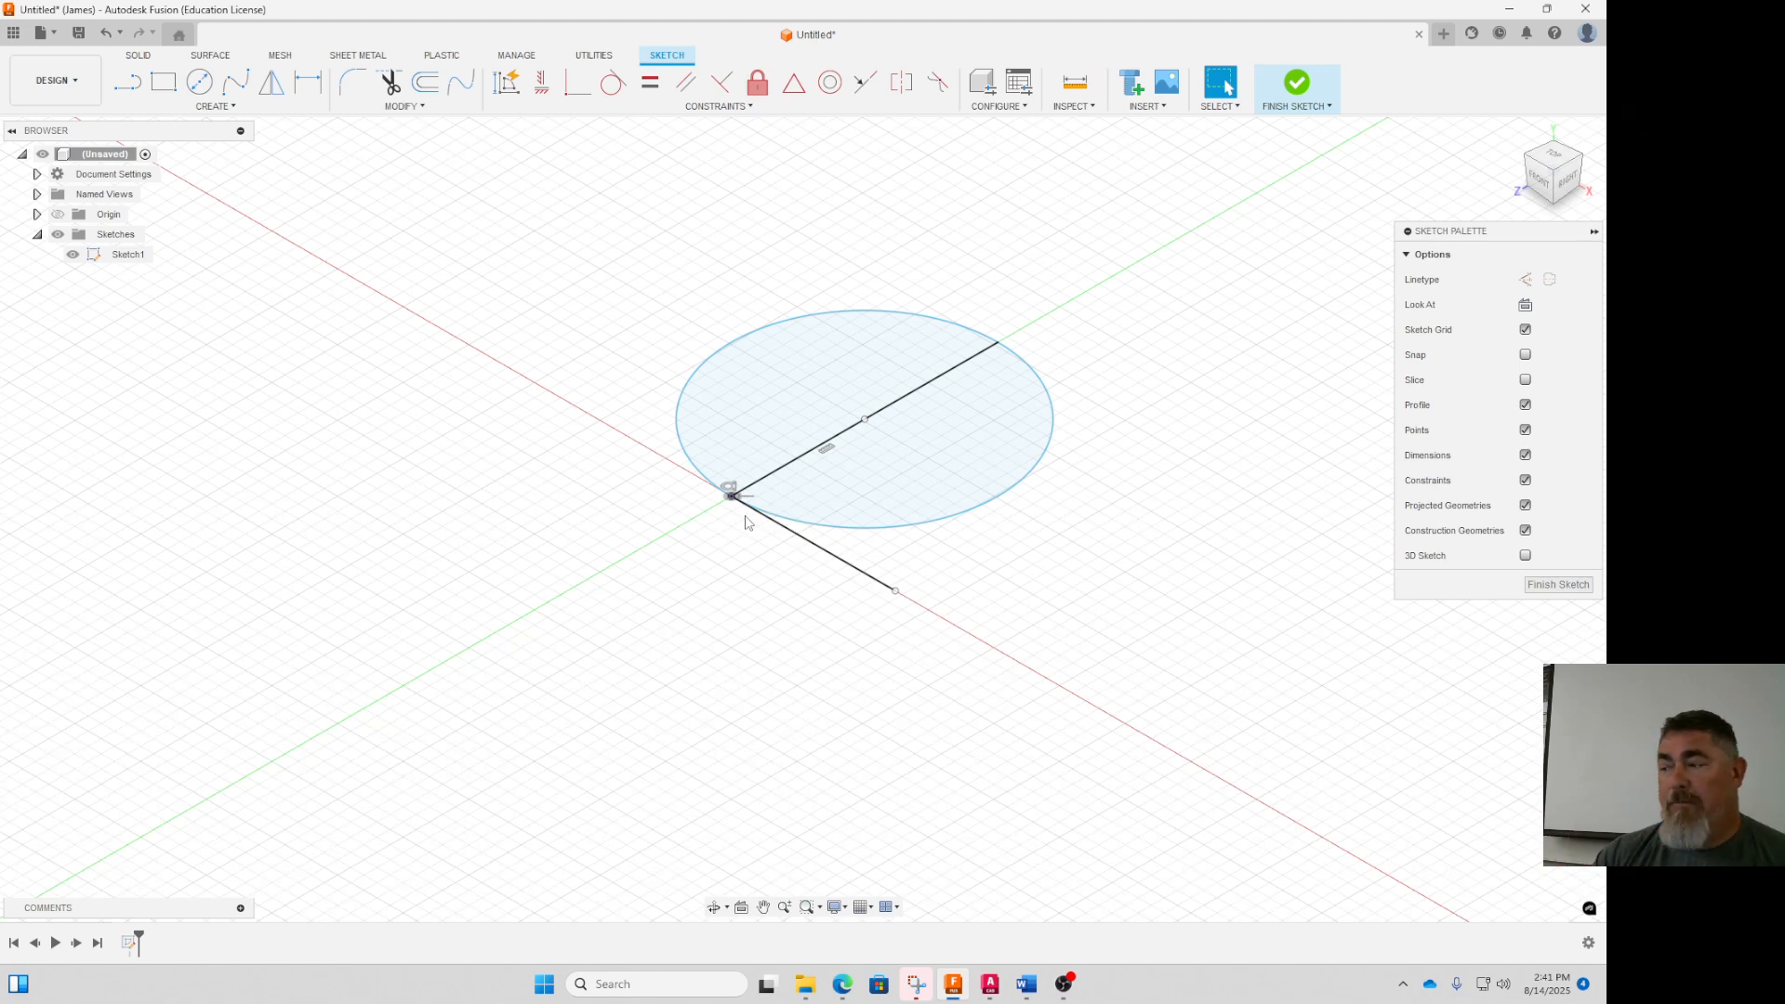
{"action": "left_click", "coordinate": [868, 523]}
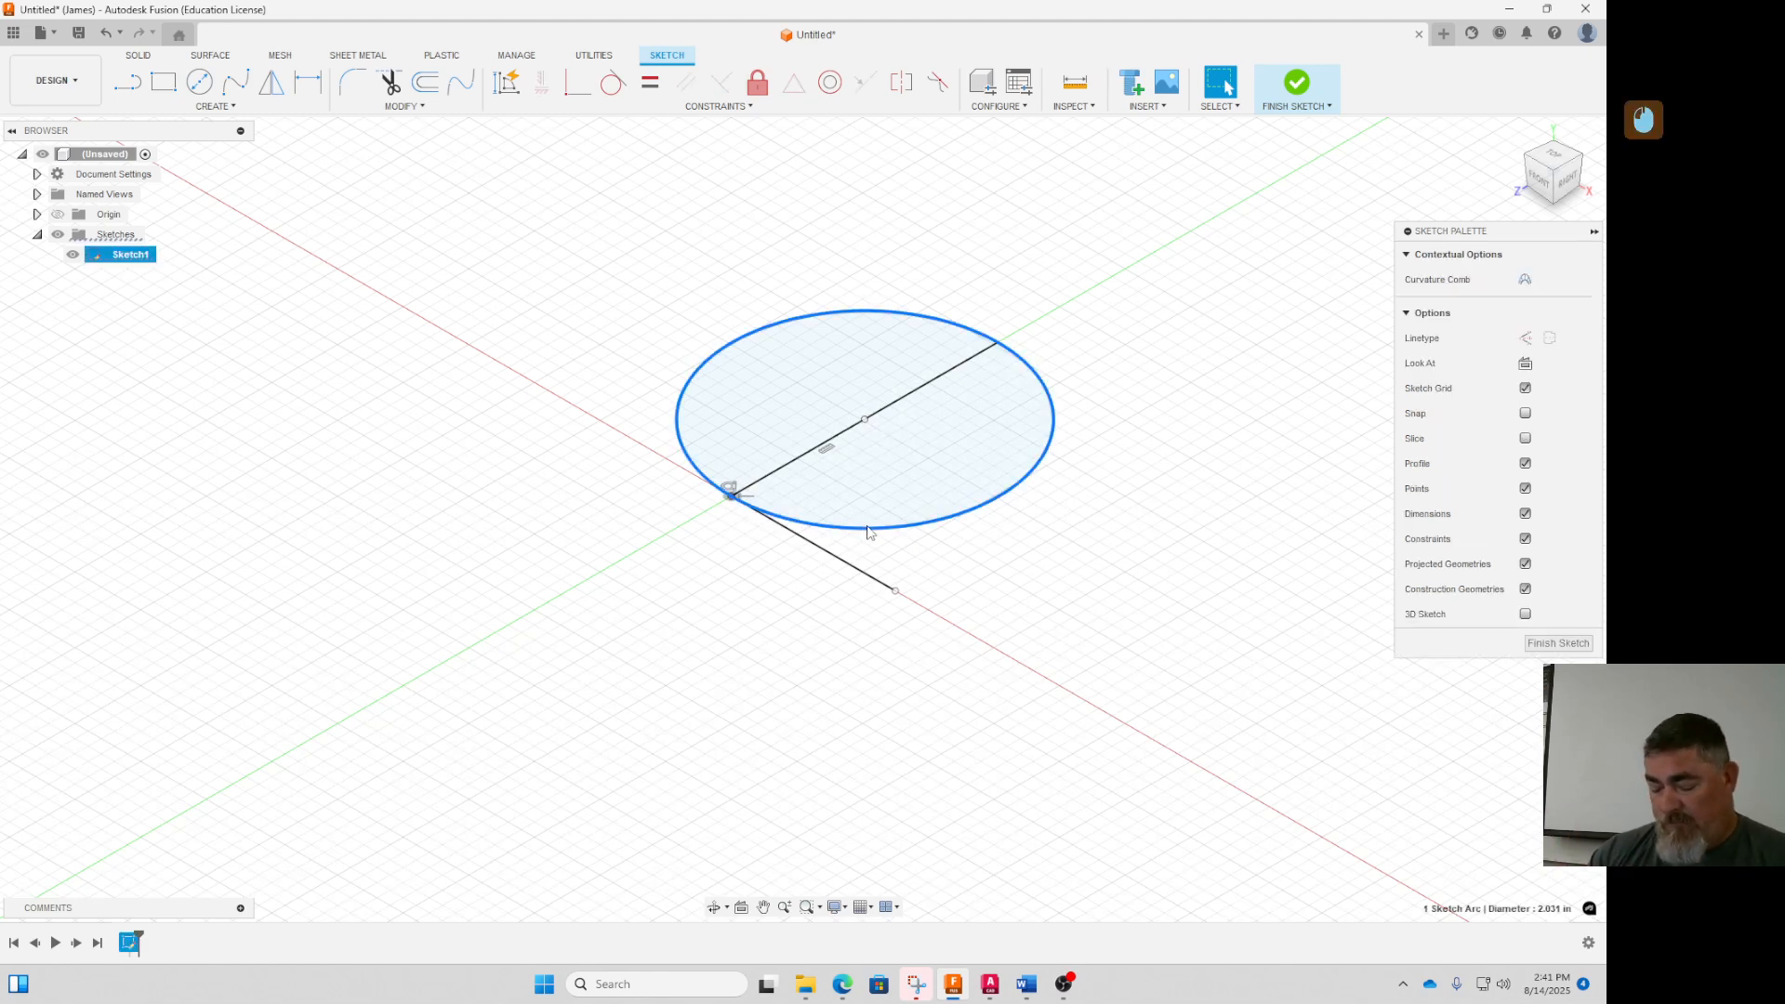
{"action": "key", "text": "Delete"}
Draw a 3-point circle through the free ends of both lines and the sketch origin
{"action": "key", "text": "c"}
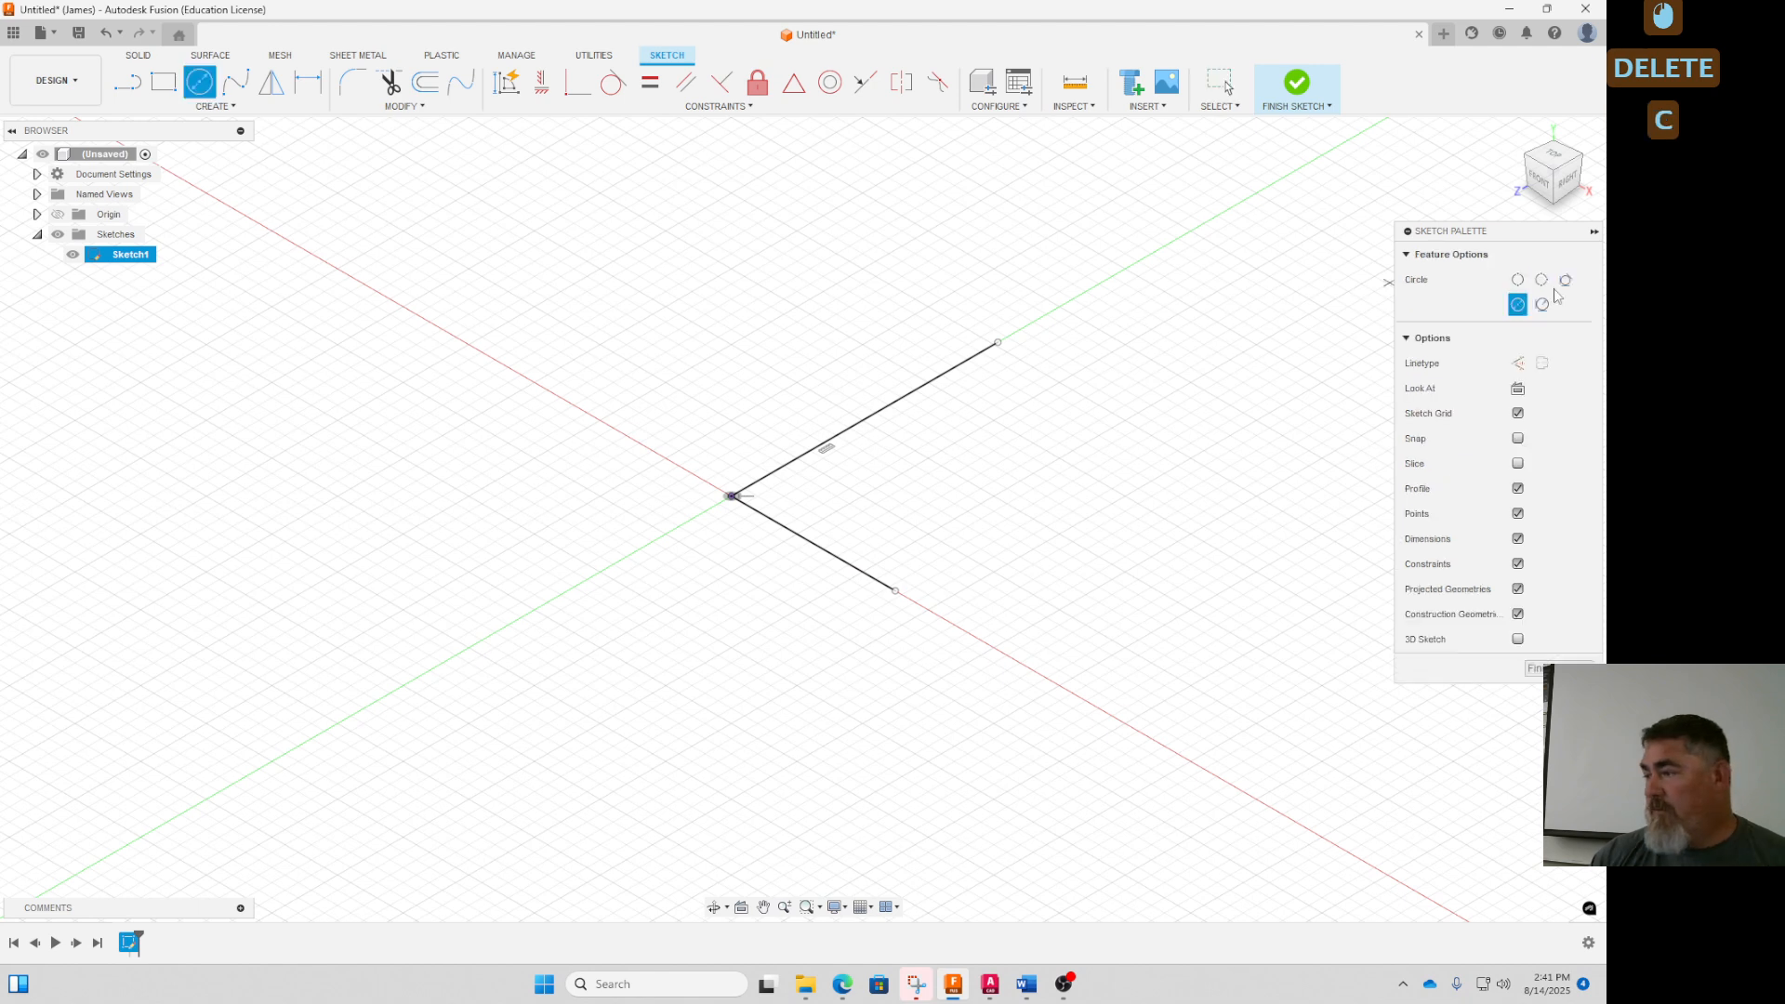
{"action": "left_click", "coordinate": [1542, 280]}
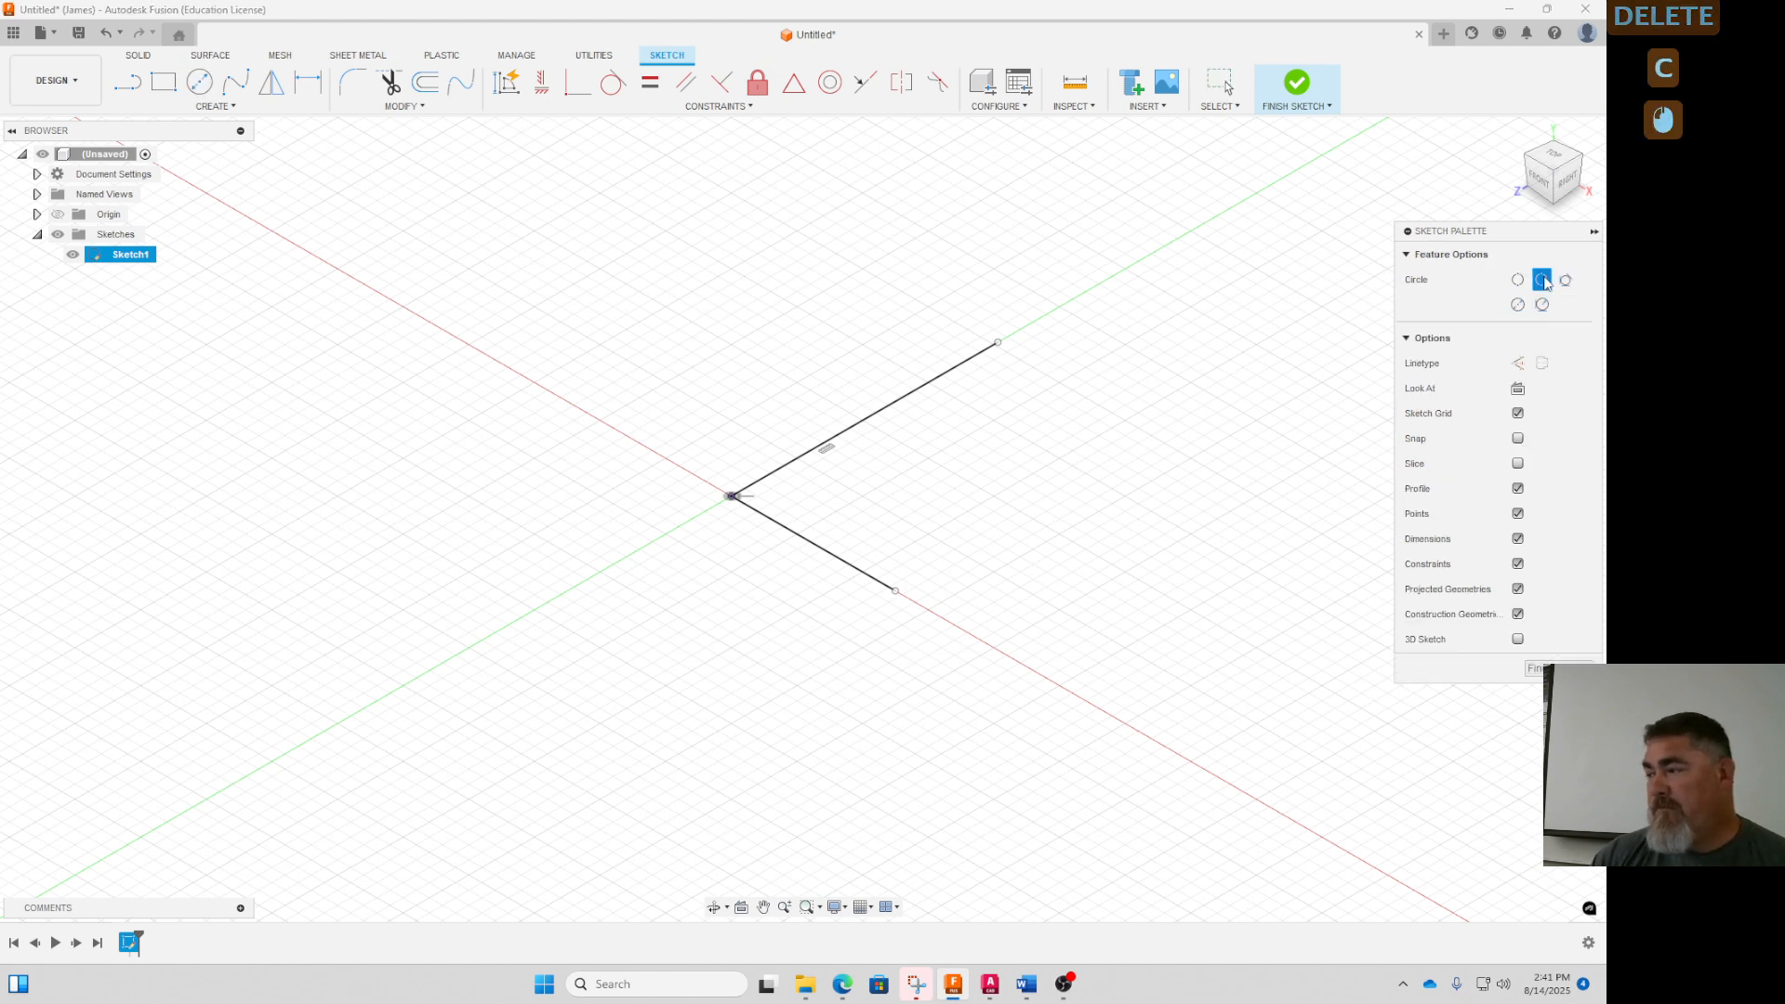
{"action": "left_click", "coordinate": [999, 343]}
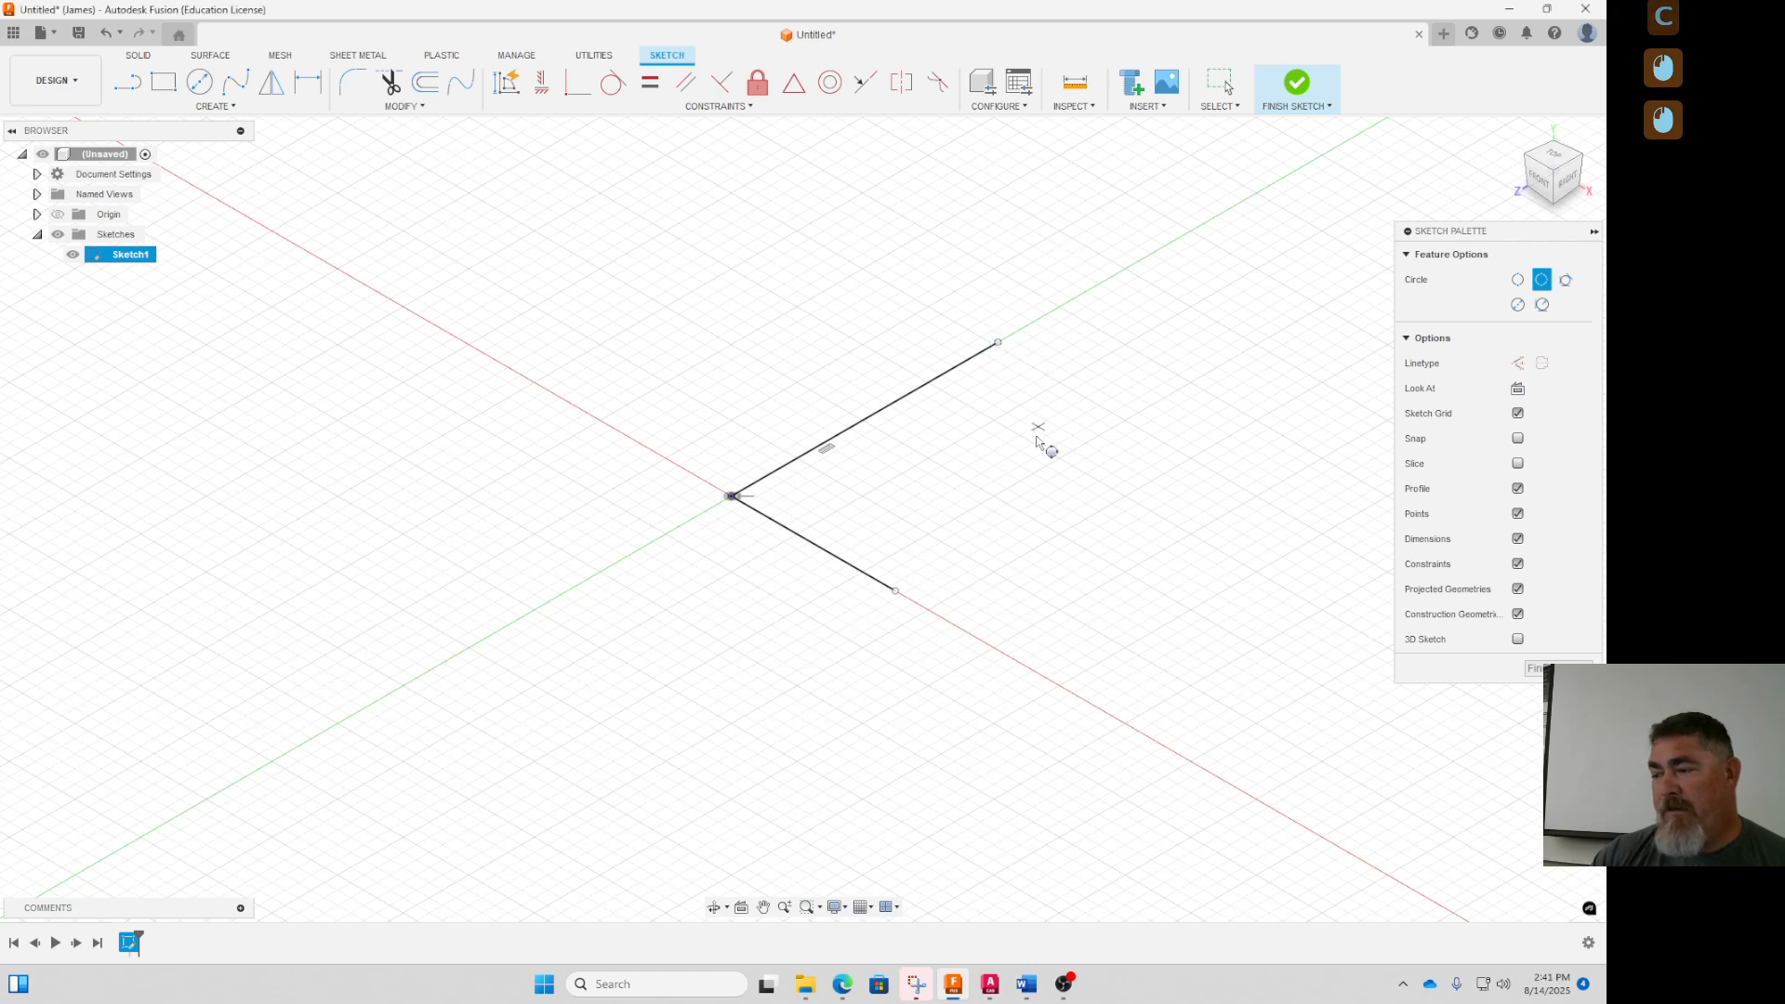
{"action": "left_click", "coordinate": [896, 590]}
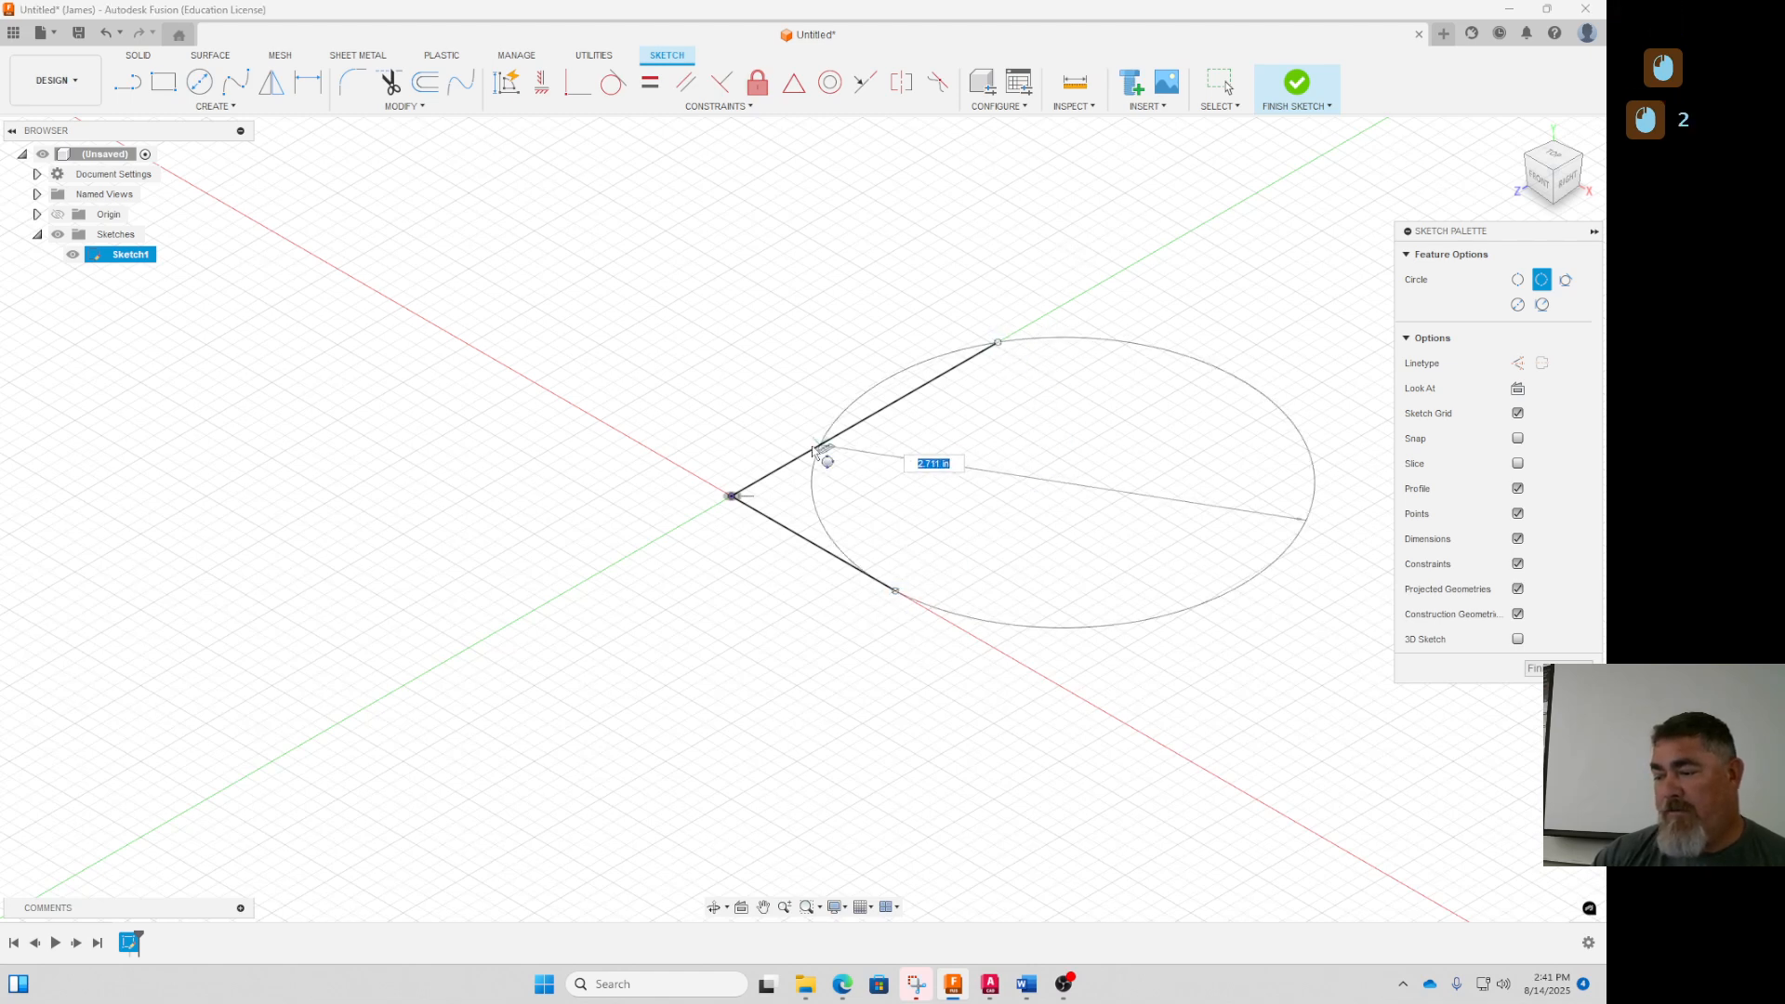
{"action": "left_click", "coordinate": [732, 497]}
{"action": "key", "text": "Escape"}
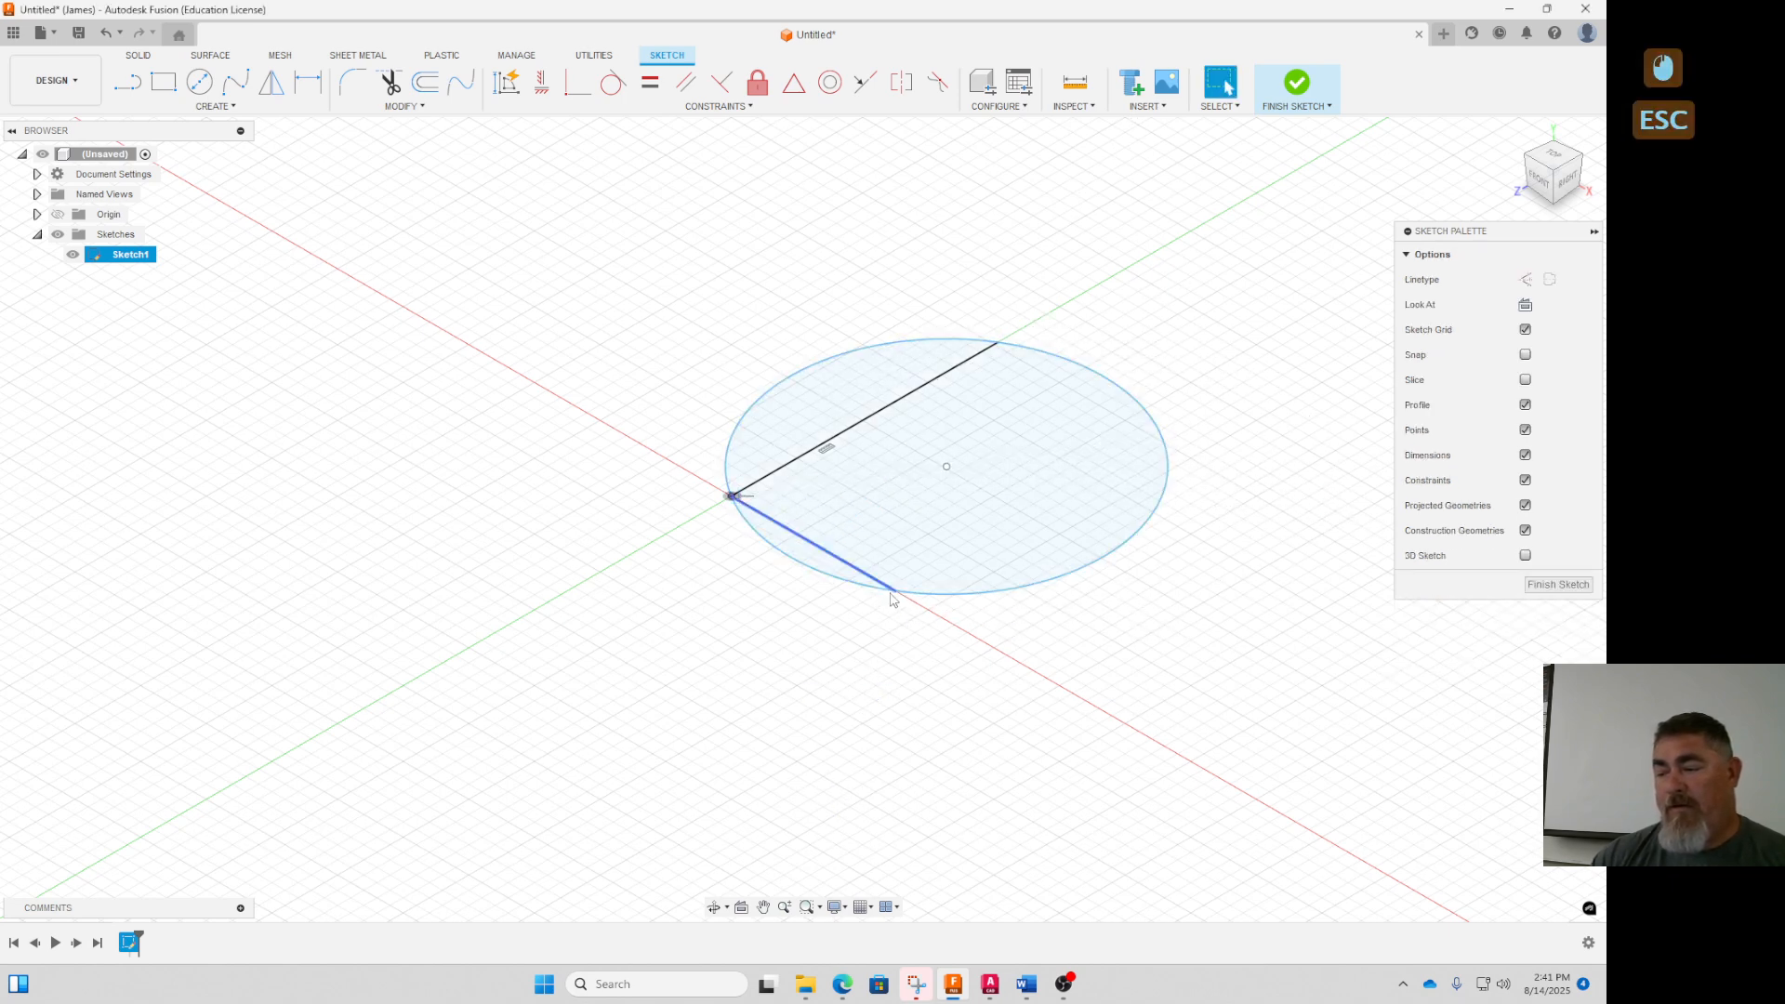
Lengthen the red-axis line and shorten the green-axis line to about 1.25 in by moving their free ends, and delete the 3-point circle
{"action": "left_click_drag", "start_coordinate": [895, 591], "coordinate": [994, 646]}
{"action": "mouse_move", "coordinate": [986, 351]}
{"action": "left_mouse_down"}
{"action": "mouse_move", "coordinate": [1144, 243]}
{"action": "mouse_move", "coordinate": [824, 421]}
{"action": "mouse_move", "coordinate": [935, 359]}
{"action": "mouse_move", "coordinate": [888, 402]}
{"action": "left_mouse_up"}
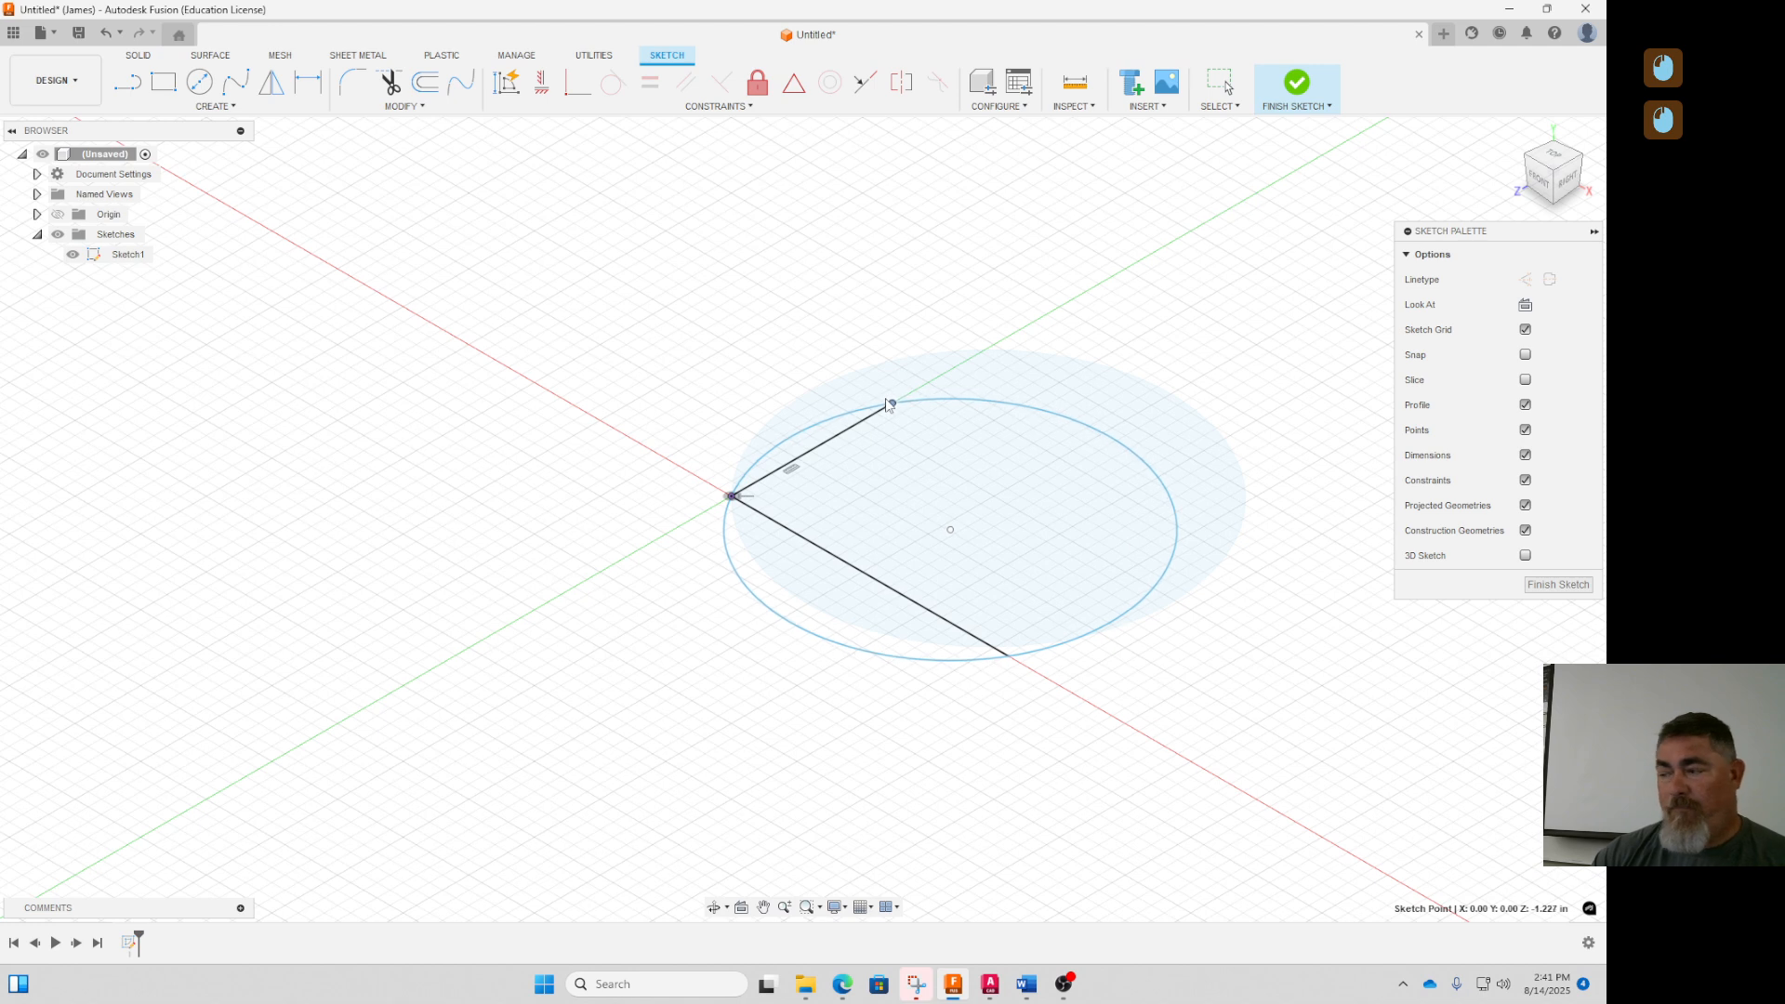
{"action": "left_click", "coordinate": [1088, 632]}
{"action": "left_click", "coordinate": [1112, 390]}
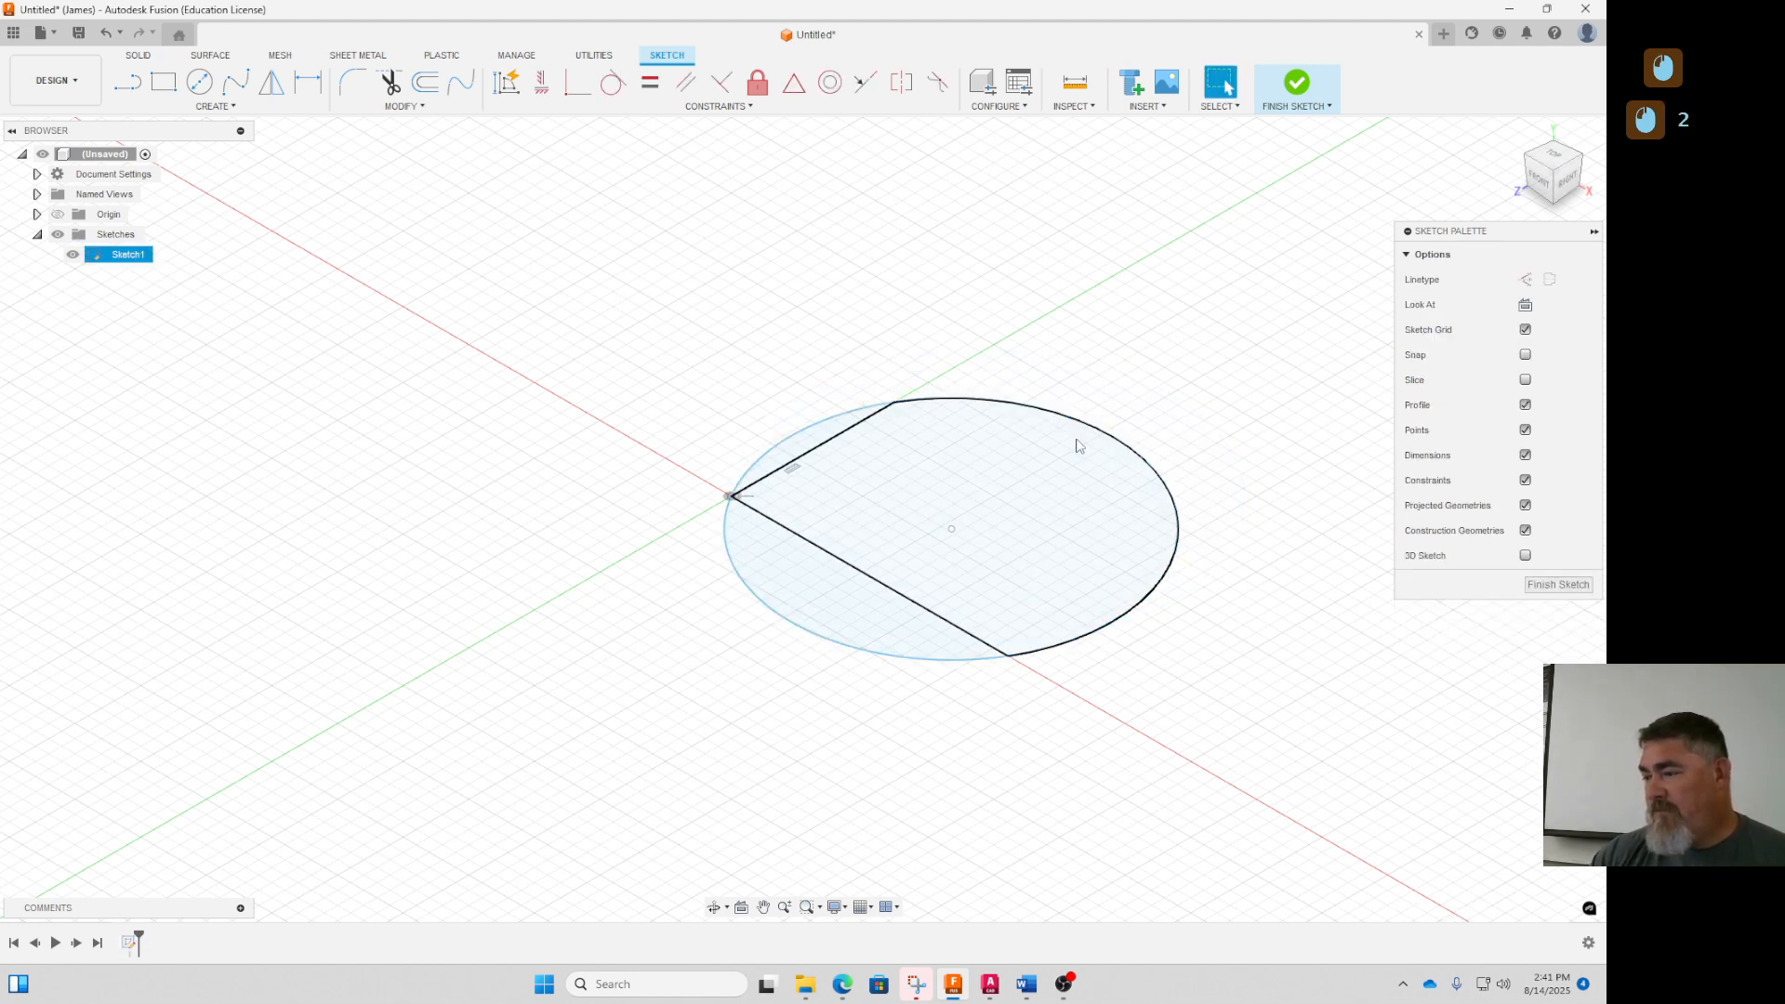
{"action": "left_click", "coordinate": [1084, 424]}
{"action": "key", "text": "Delete"}
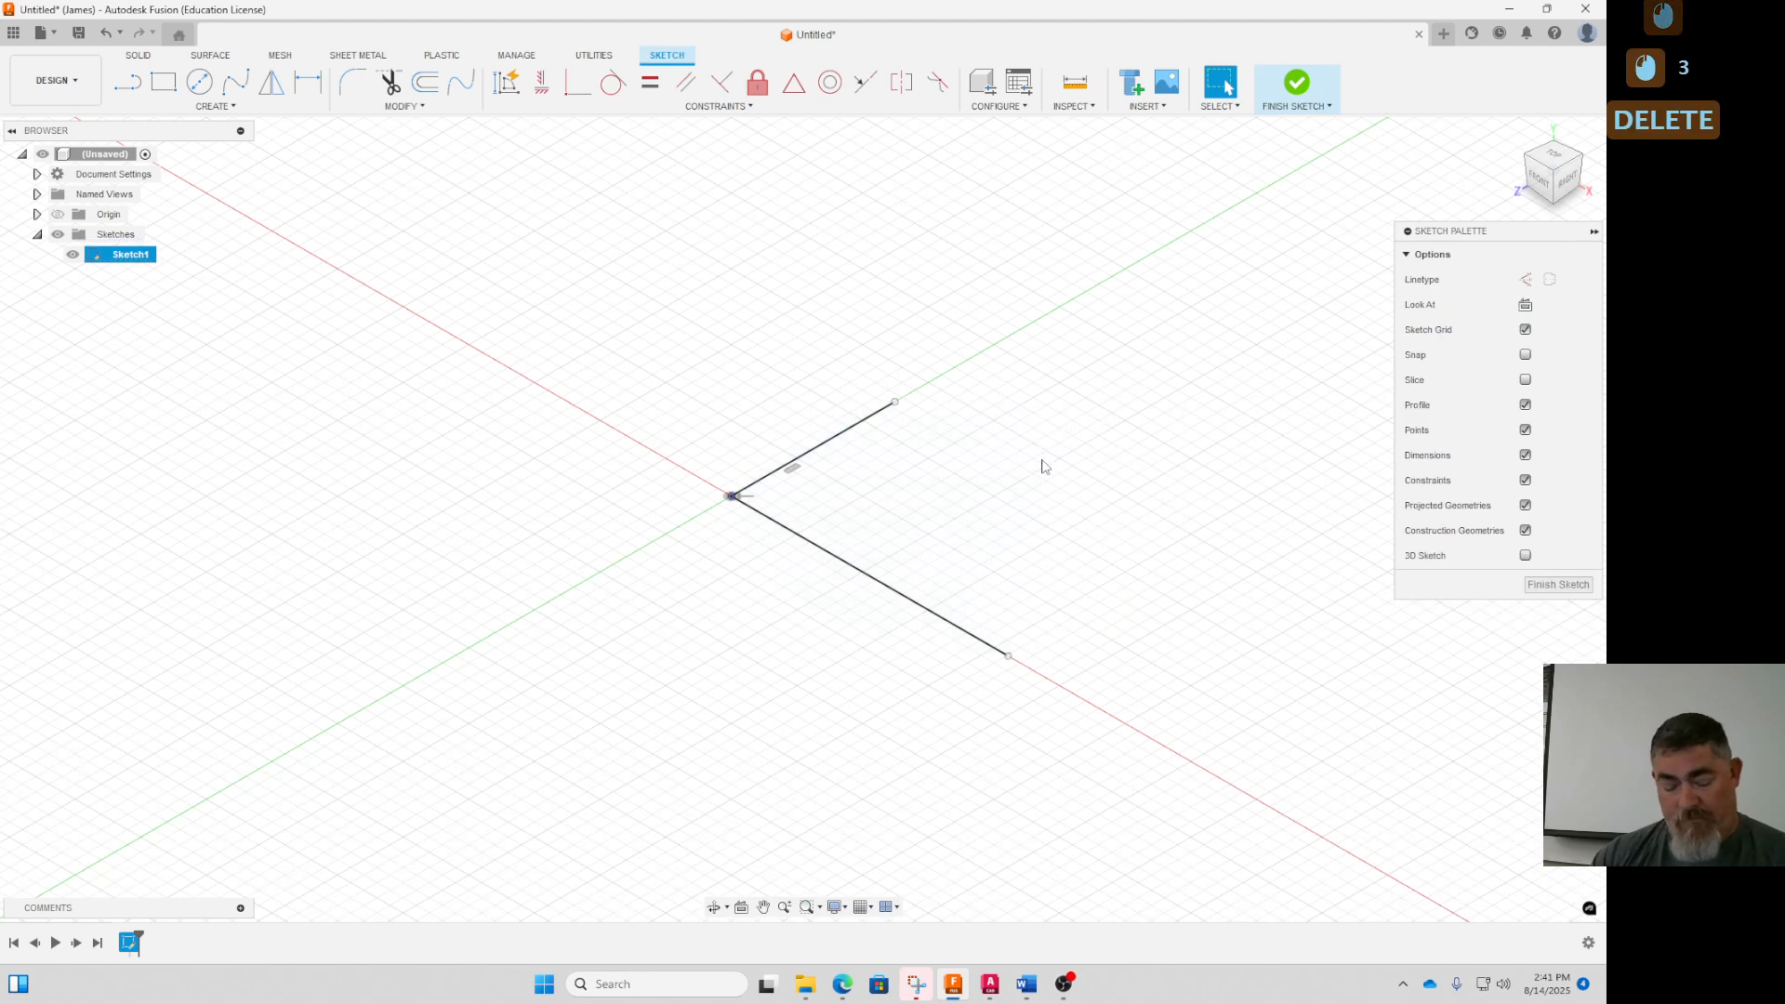
Close the triangle with a line about 2.45 in long connecting the free ends of the two axis lines
{"action": "key", "text": "l"}
{"action": "left_click", "coordinate": [894, 403]}
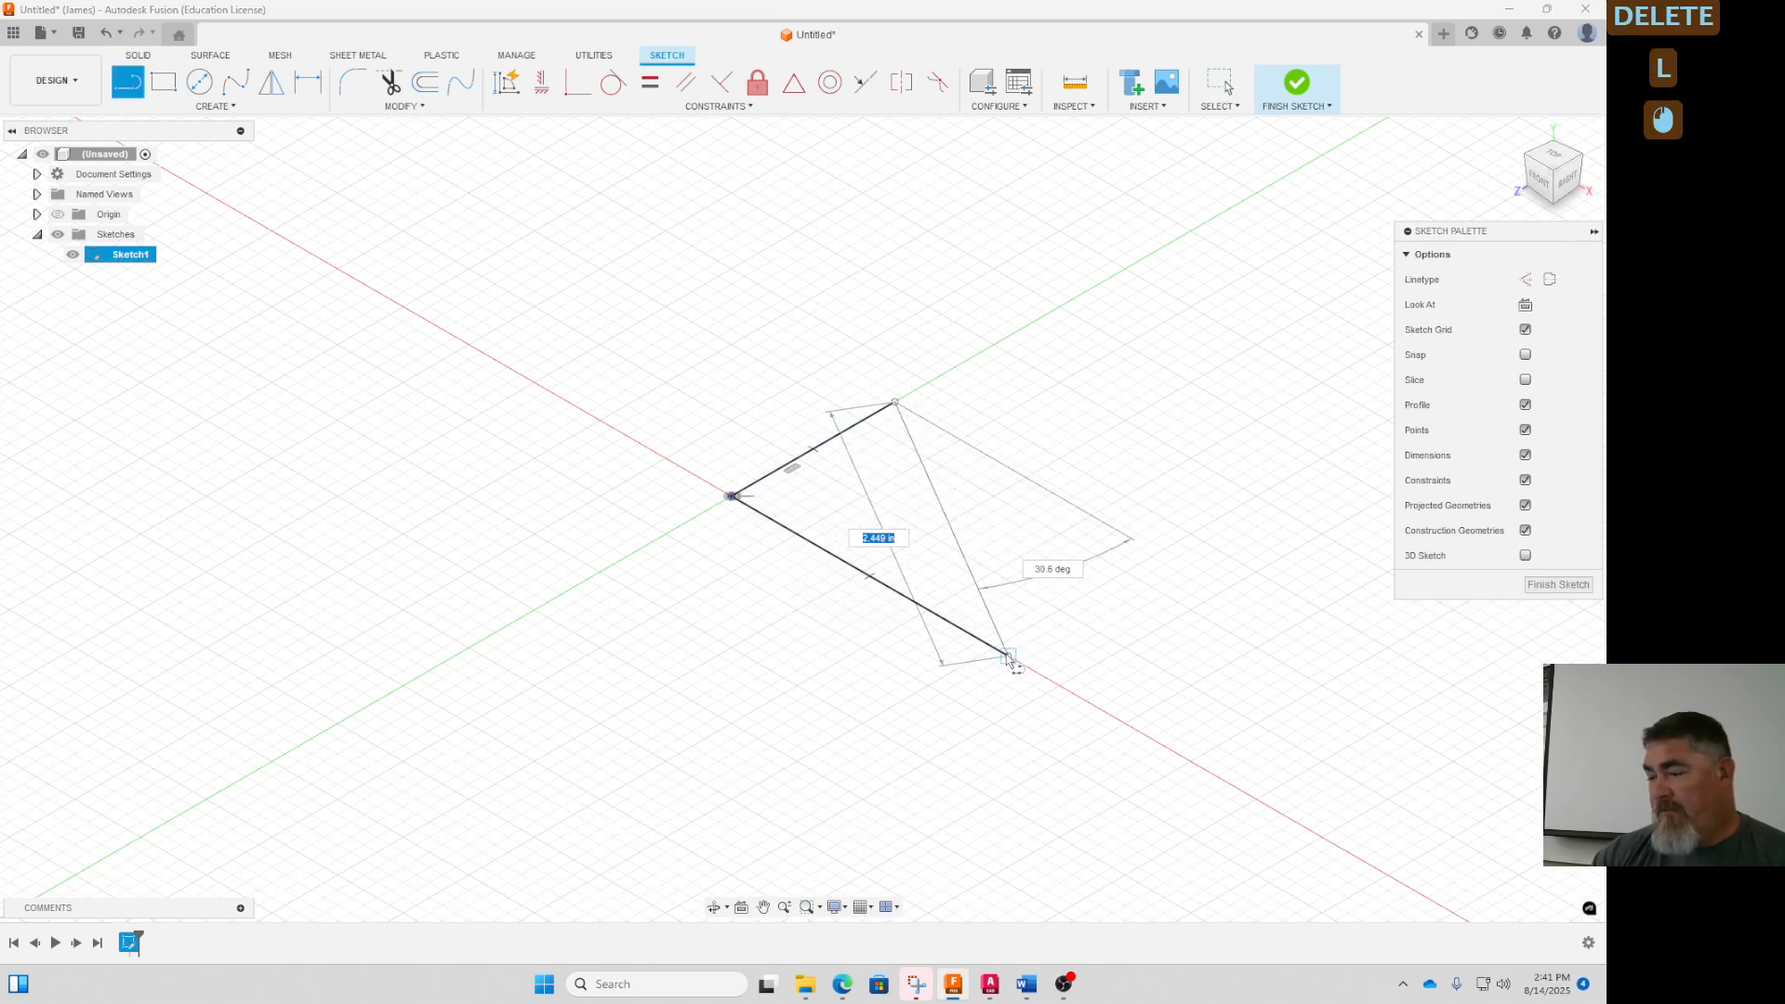
{"action": "left_click", "coordinate": [1009, 657]}
{"action": "key", "text": "Escape"}
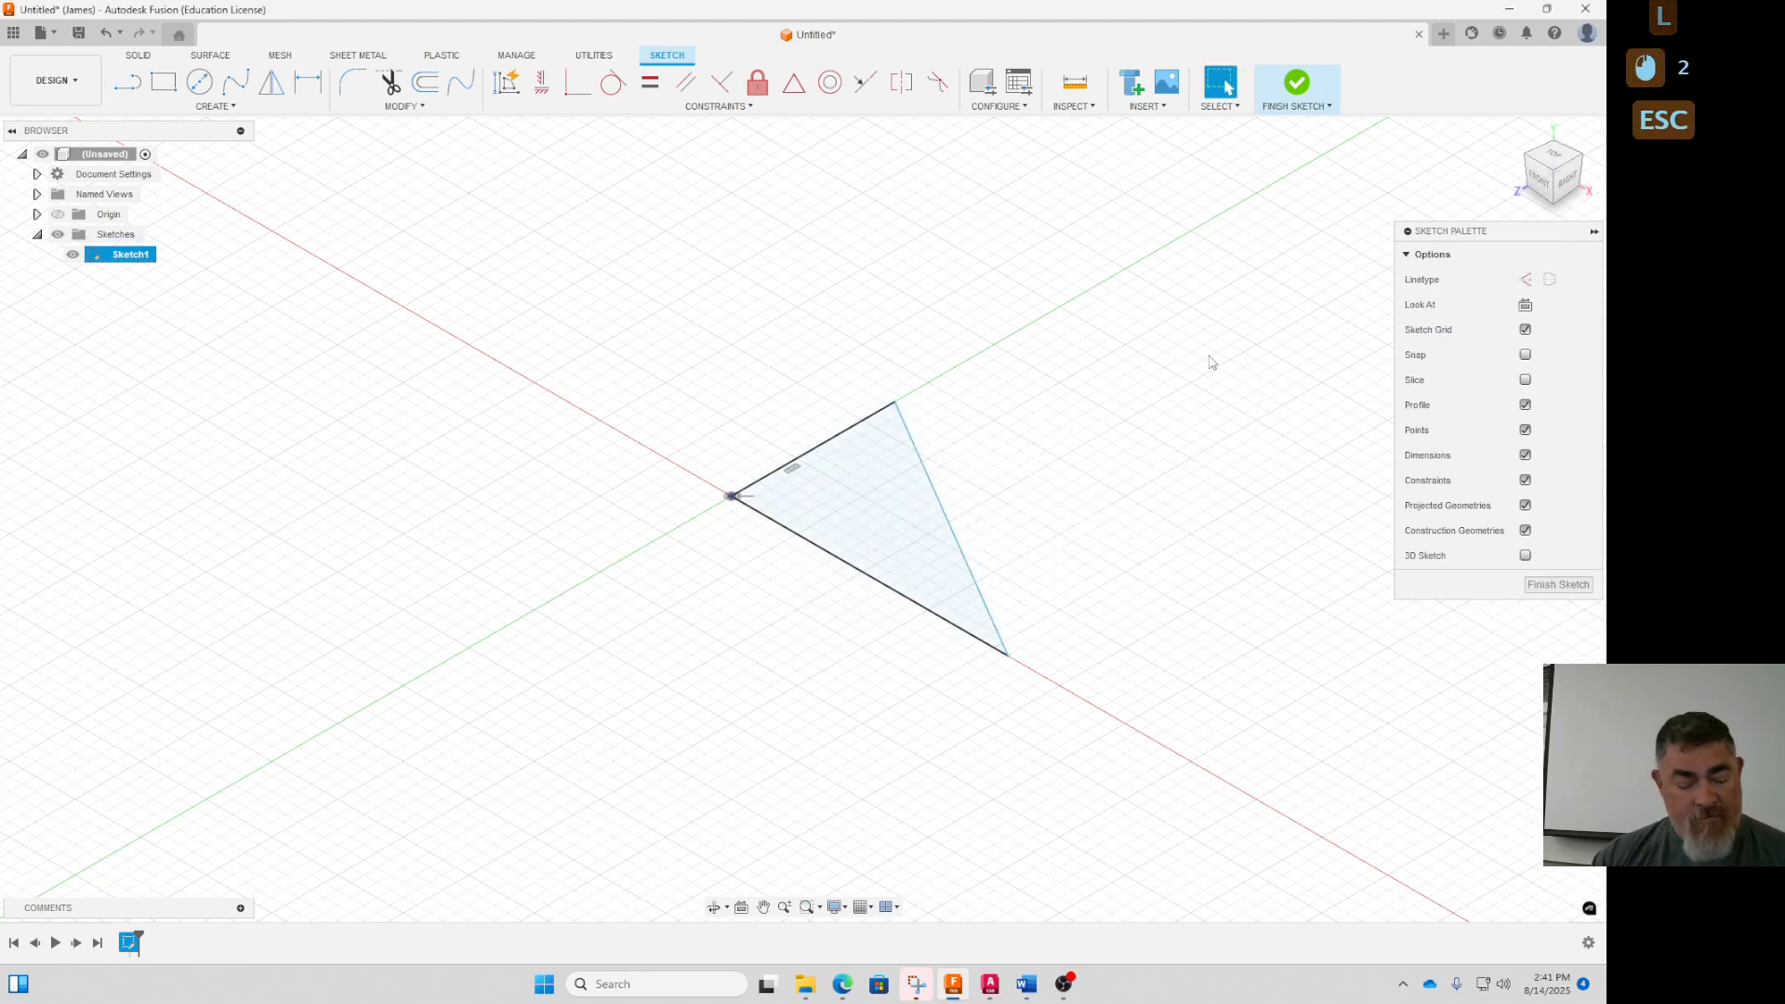
Inscribe a 3-tangent circle in the triangle touching all three sides, and undo it
{"action": "key", "text": "c"}
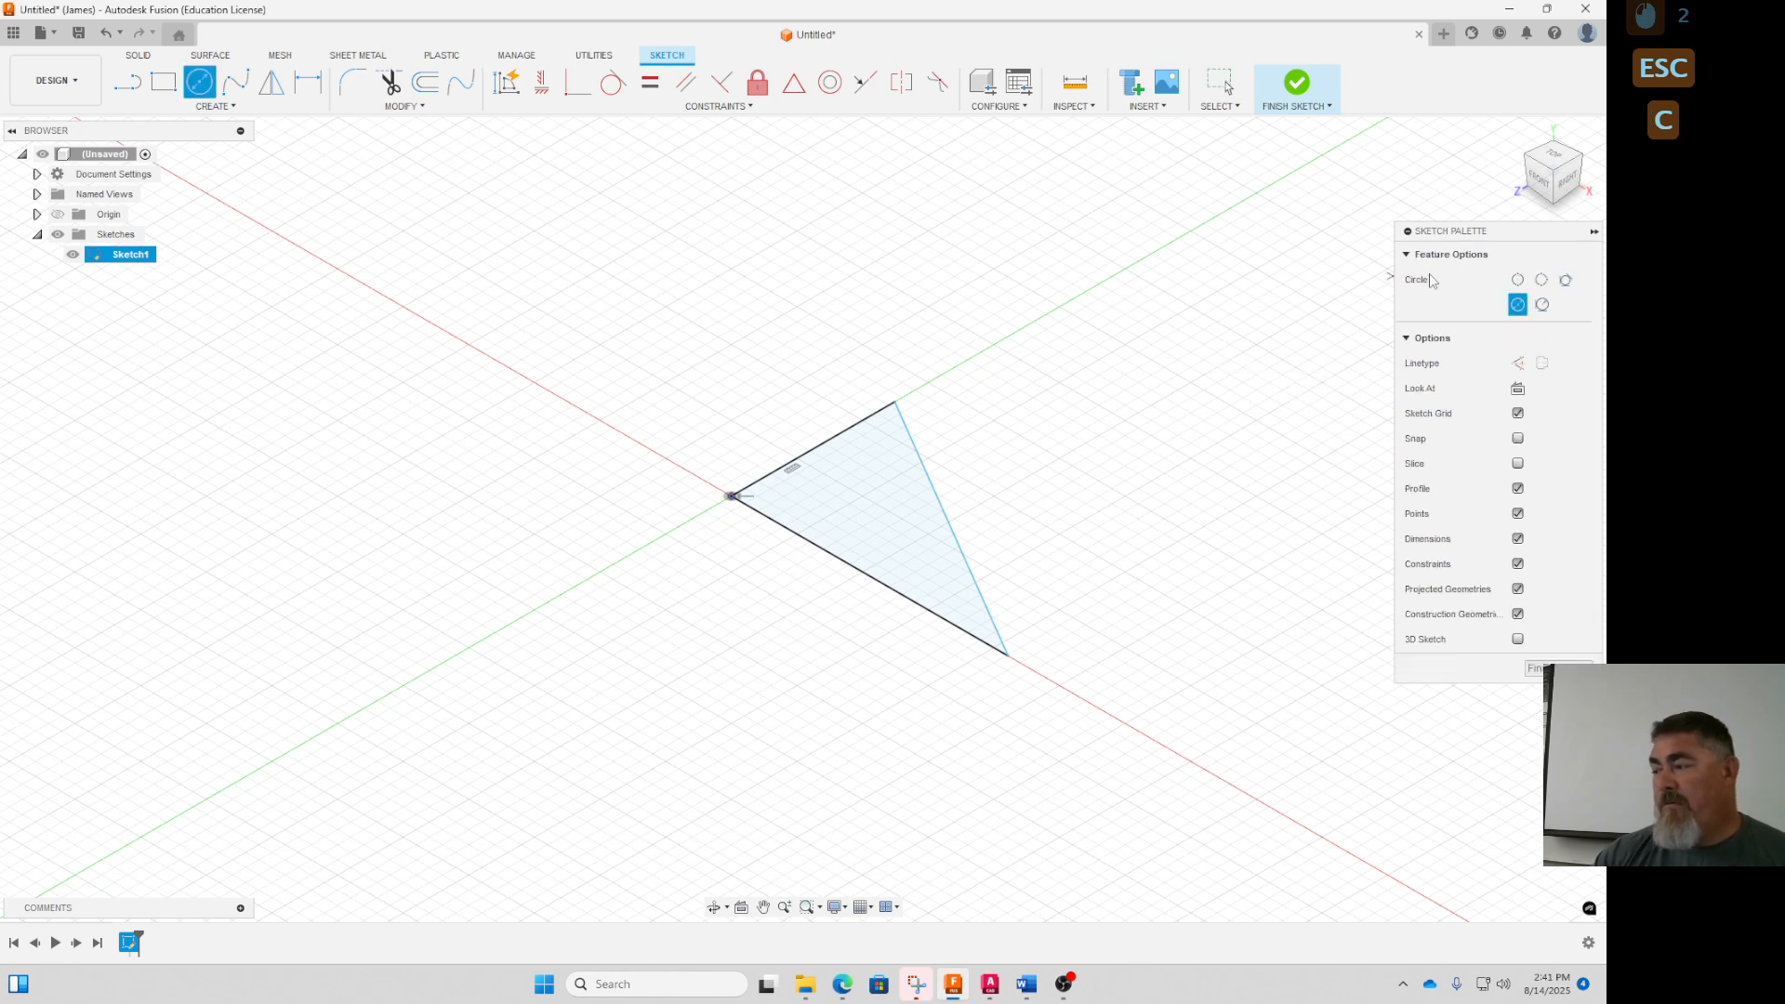
{"action": "left_click", "coordinate": [1567, 280]}
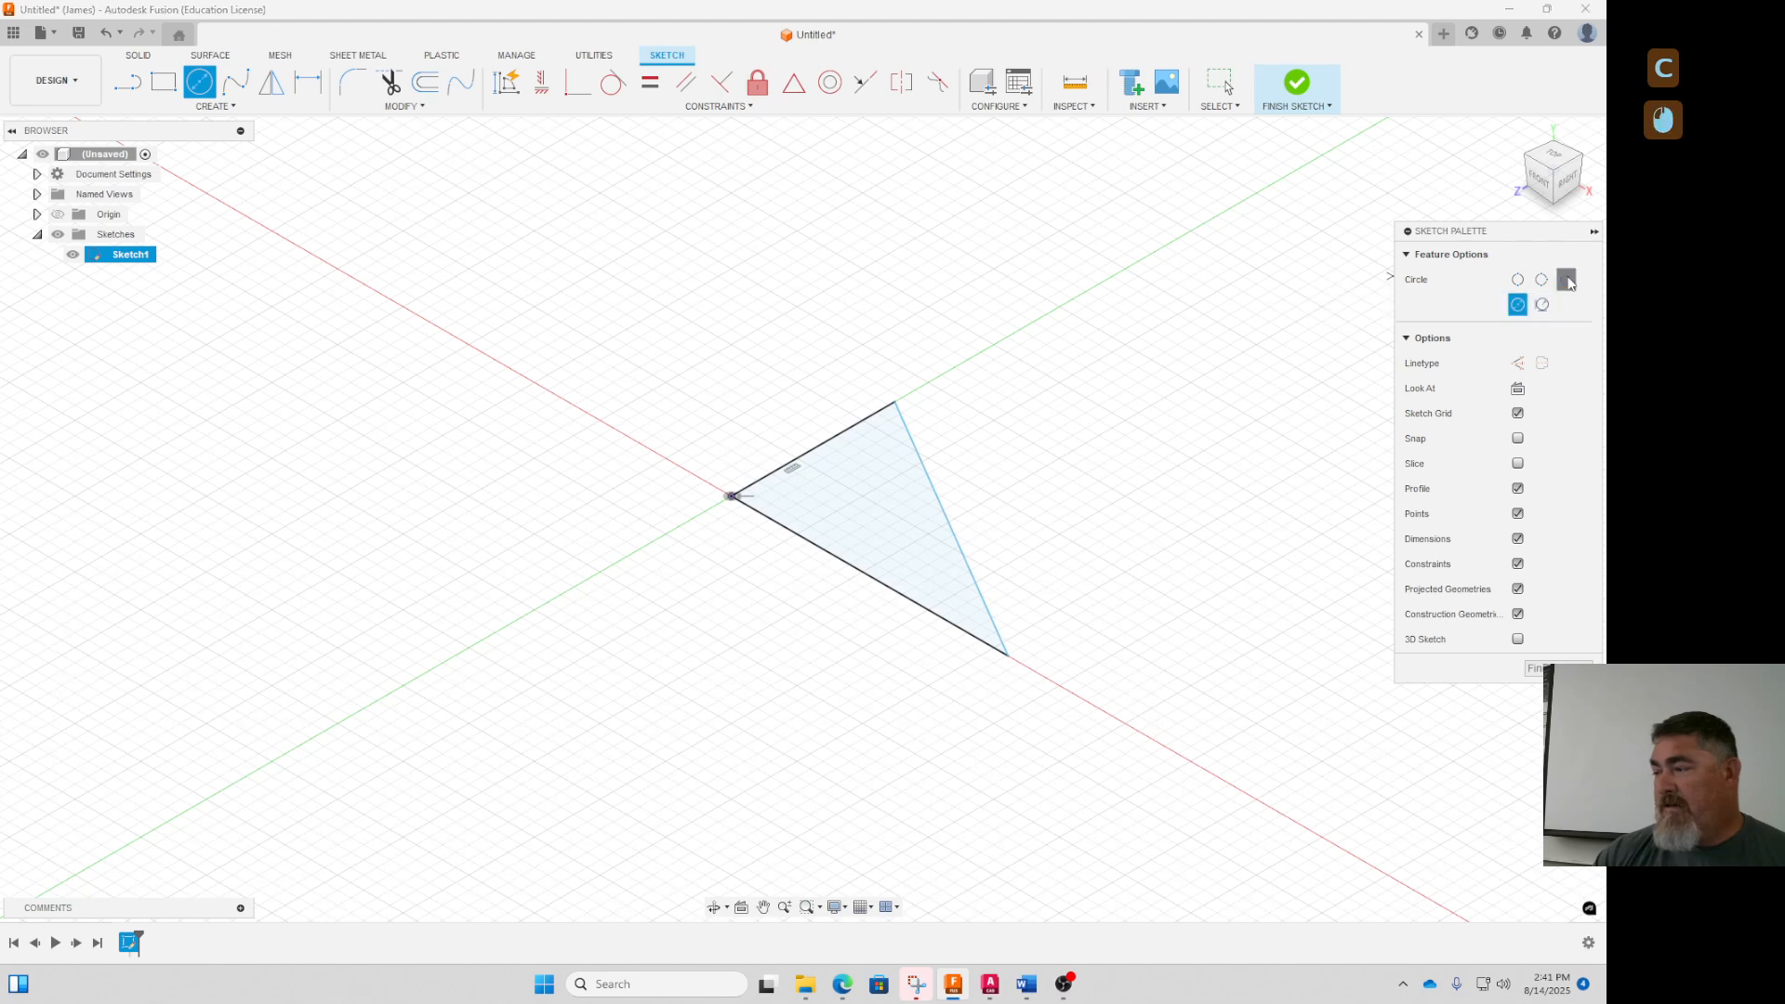
{"action": "left_click", "coordinate": [832, 440]}
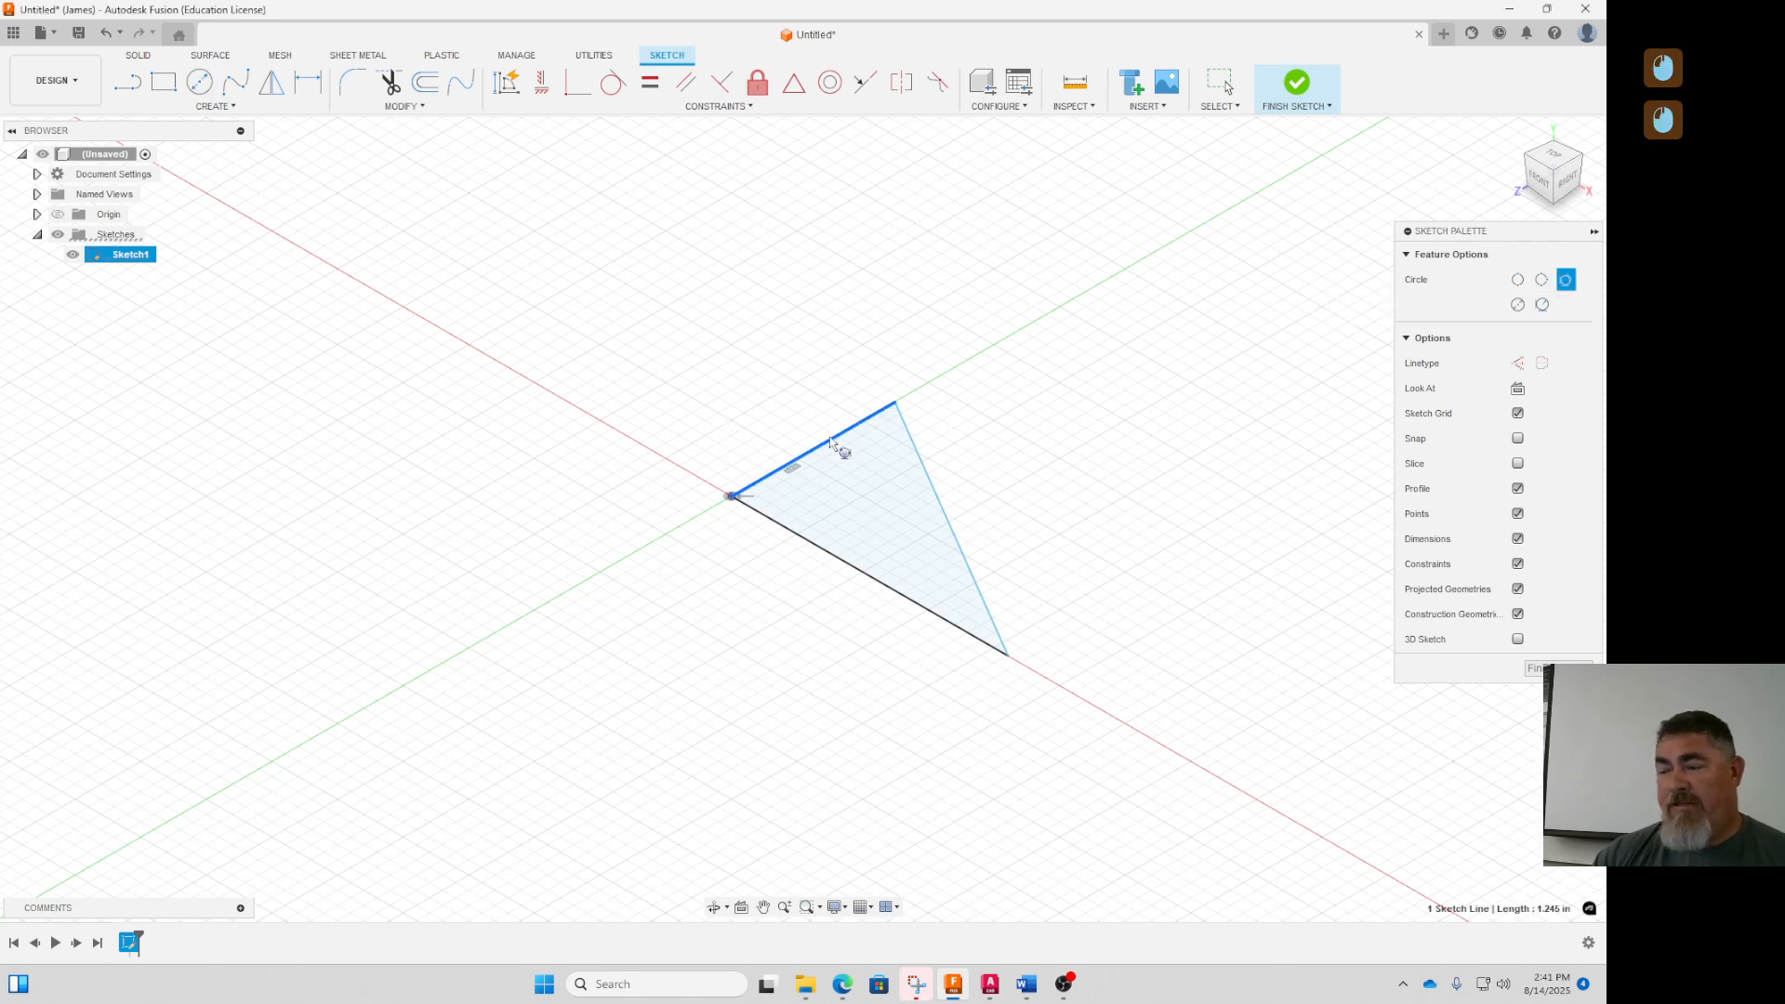
{"action": "left_click", "coordinate": [919, 446]}
{"action": "left_click", "coordinate": [862, 570]}
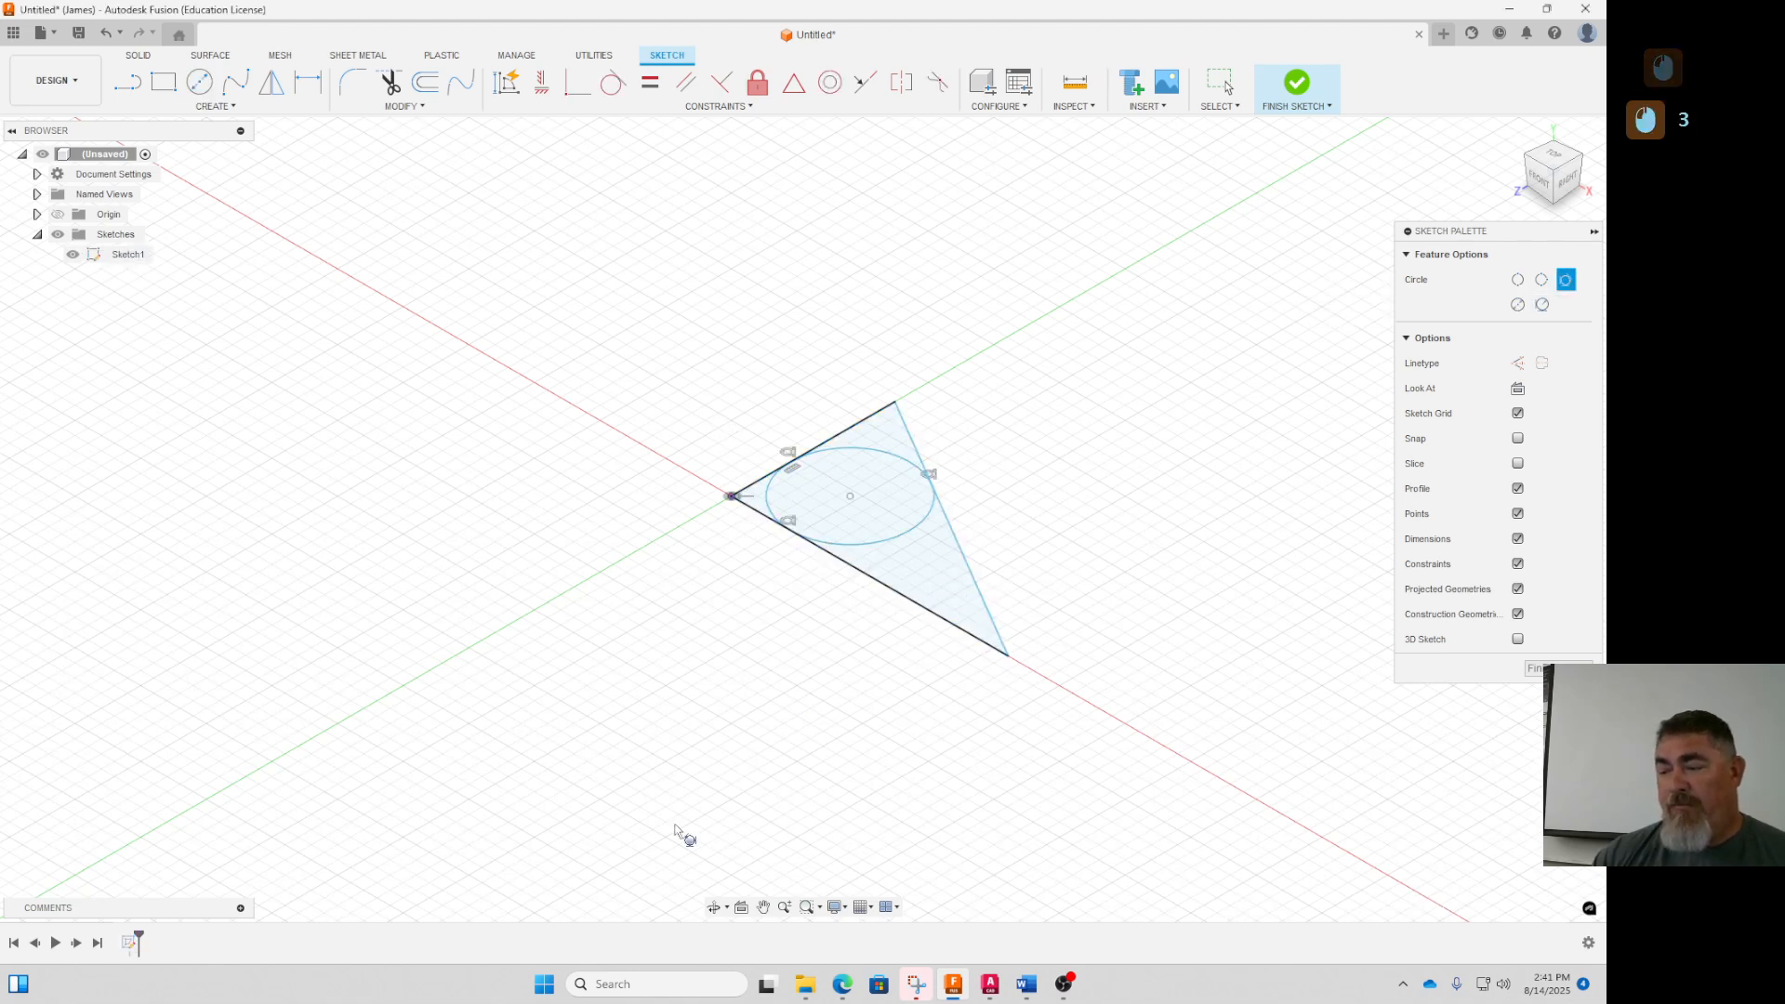
{"action": "key", "text": "Escape"}
{"action": "key", "text": "ctrl+z"}
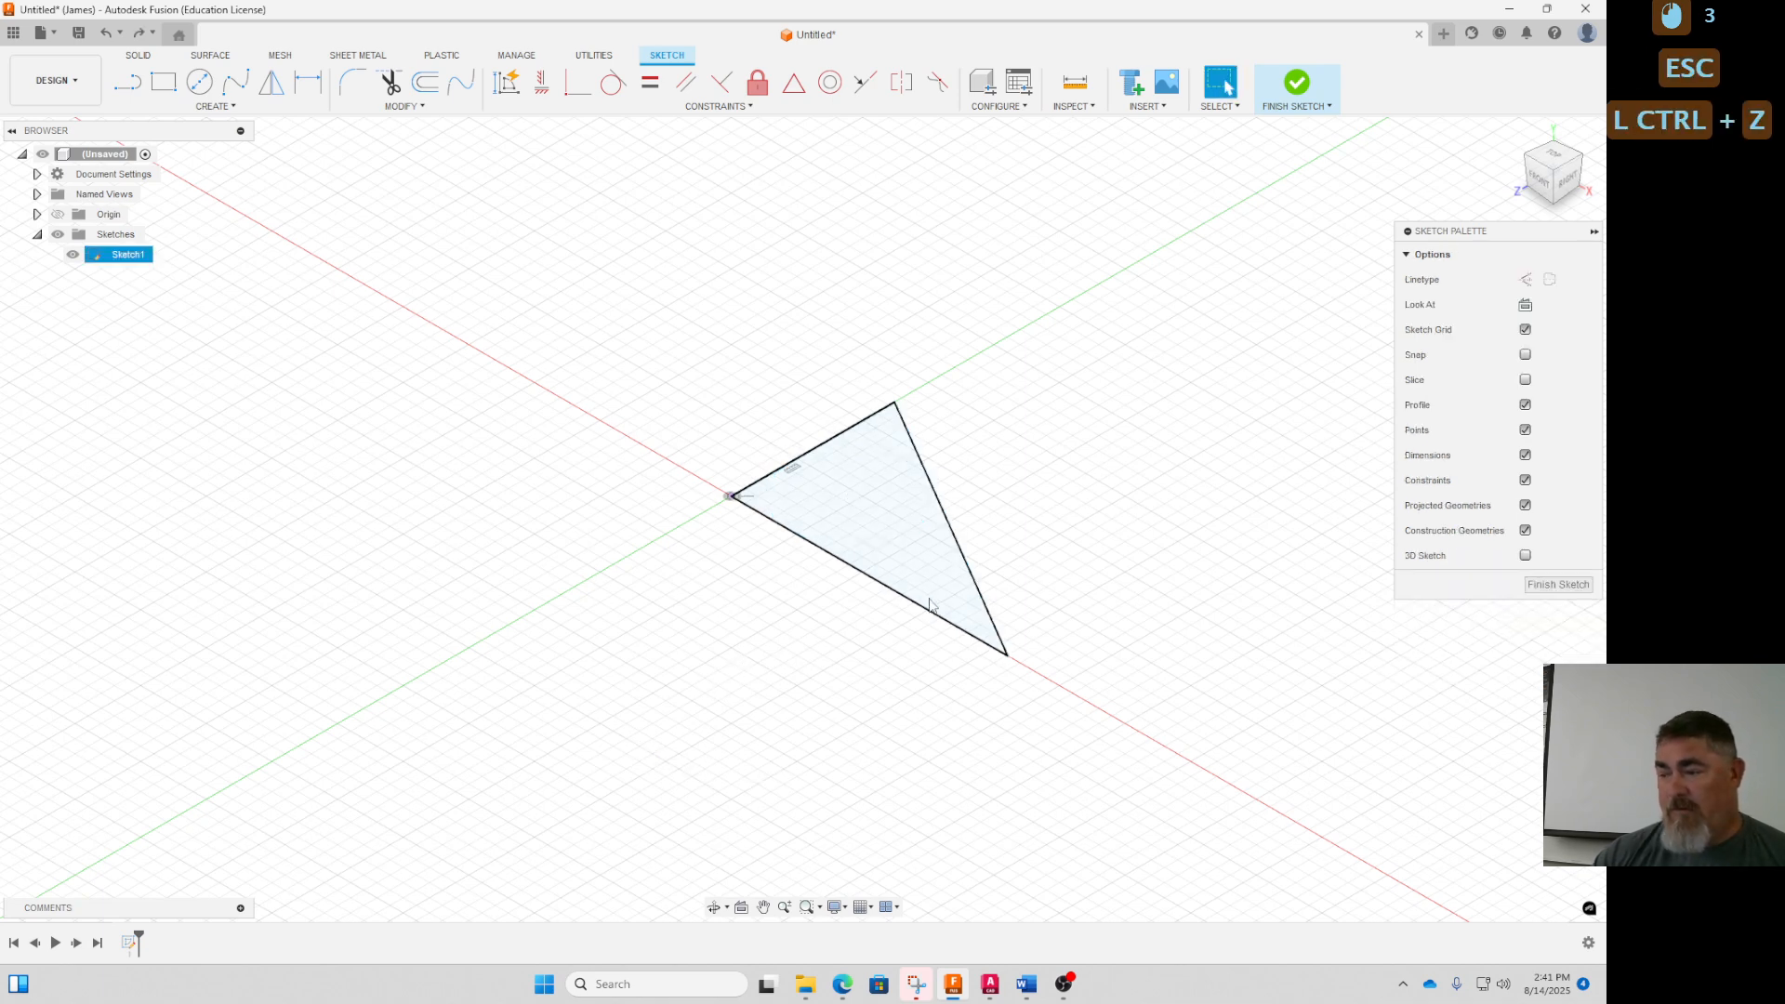
Draw a center-diameter circle about 0.54 in in diameter, centered on the triangle's red-axis side near its far end
{"action": "key", "text": "c"}
{"action": "left_click", "coordinate": [919, 605]}
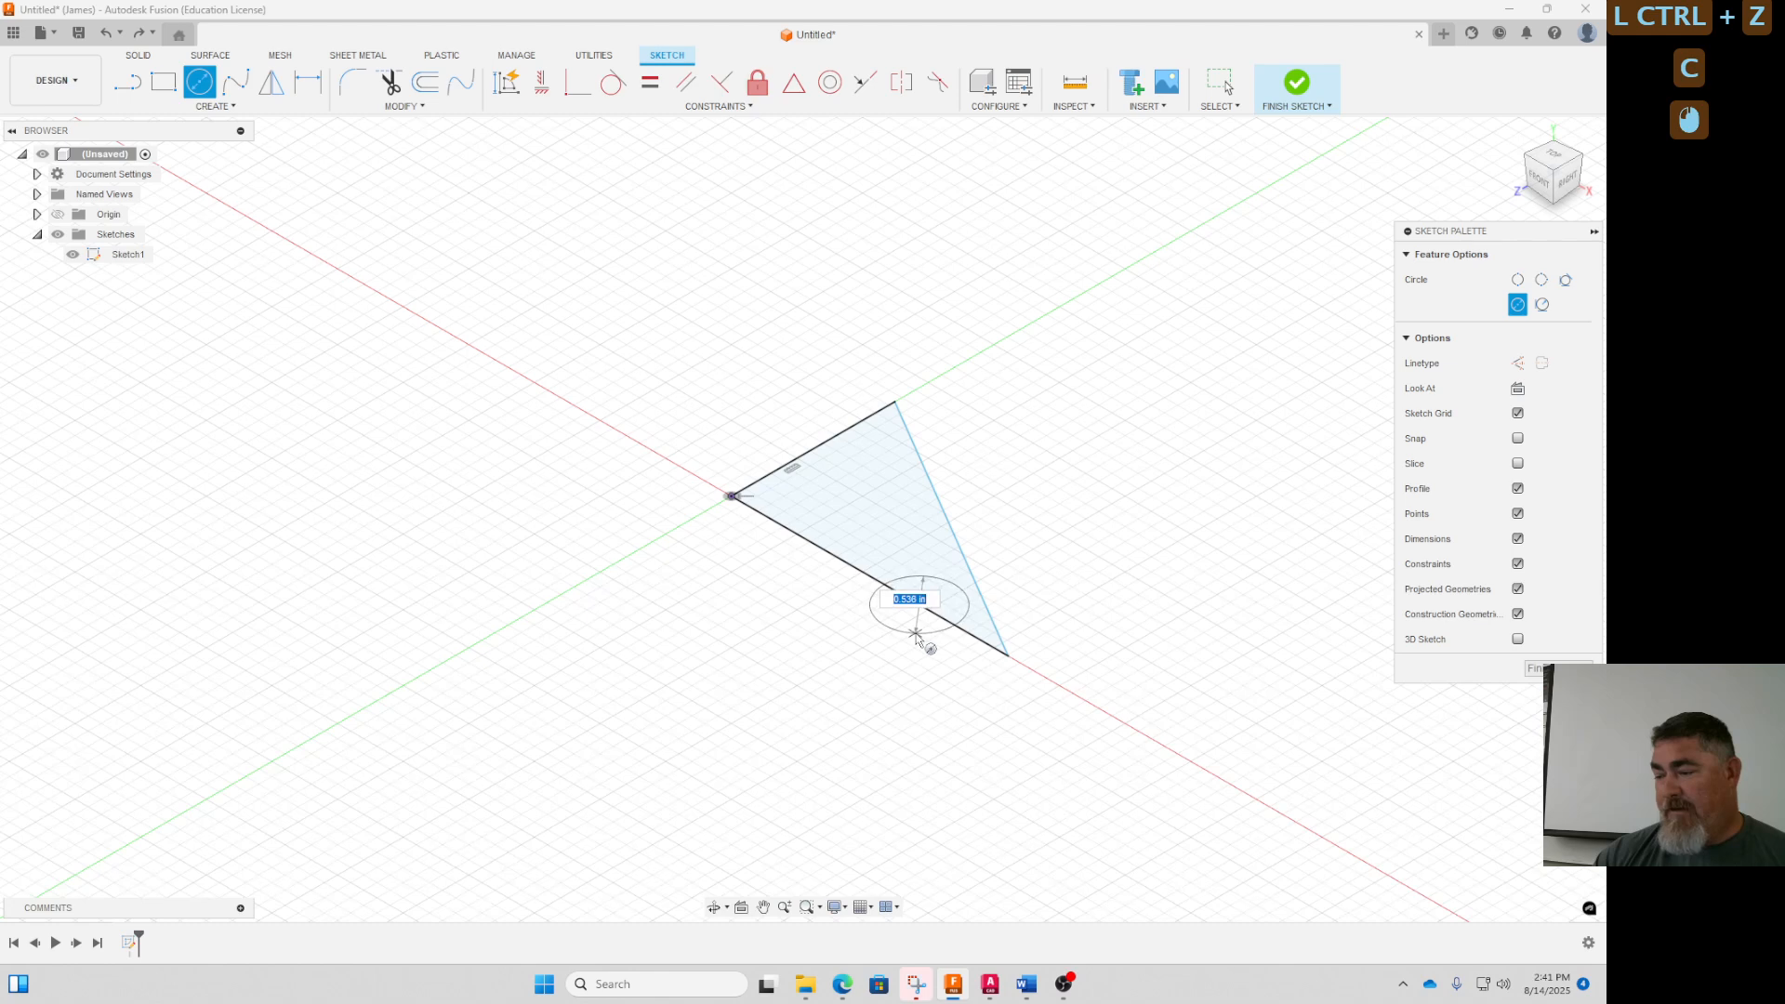
{"action": "left_click", "coordinate": [928, 633]}
{"action": "key", "text": "Escape"}
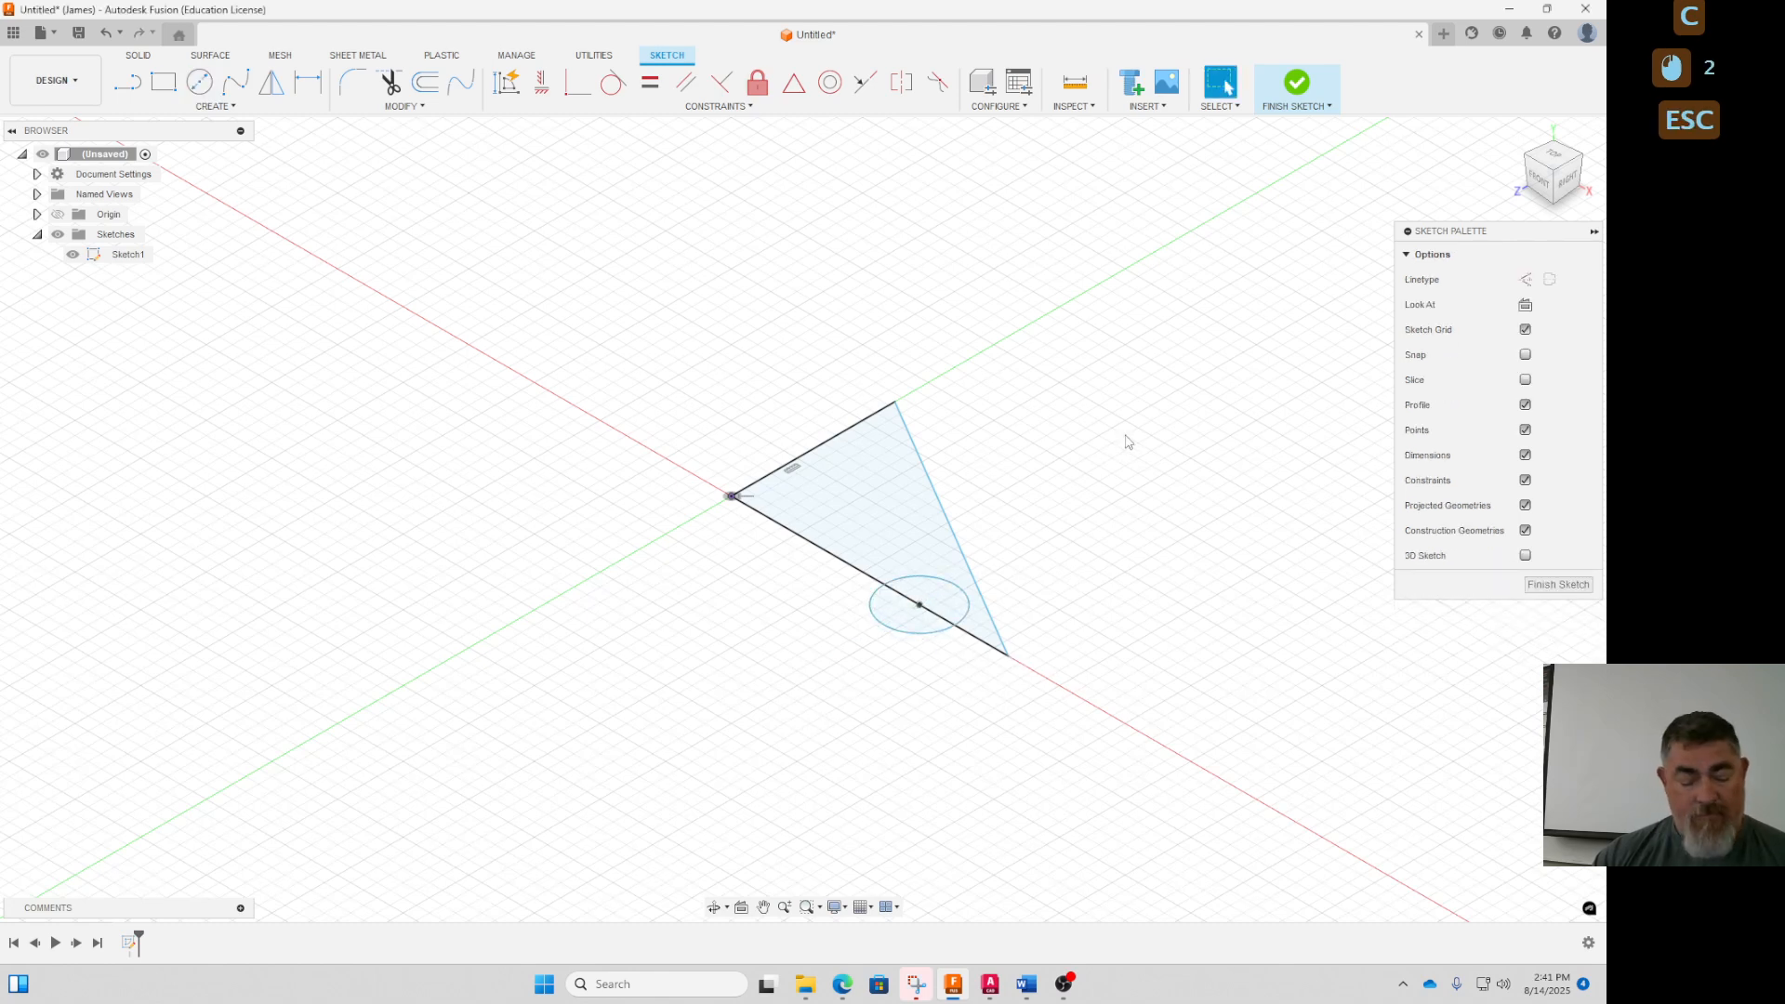
Try to draw a 3-tangent circle touching the green-axis line, the triangle's slanted side and the small circle
{"action": "key", "text": "c"}
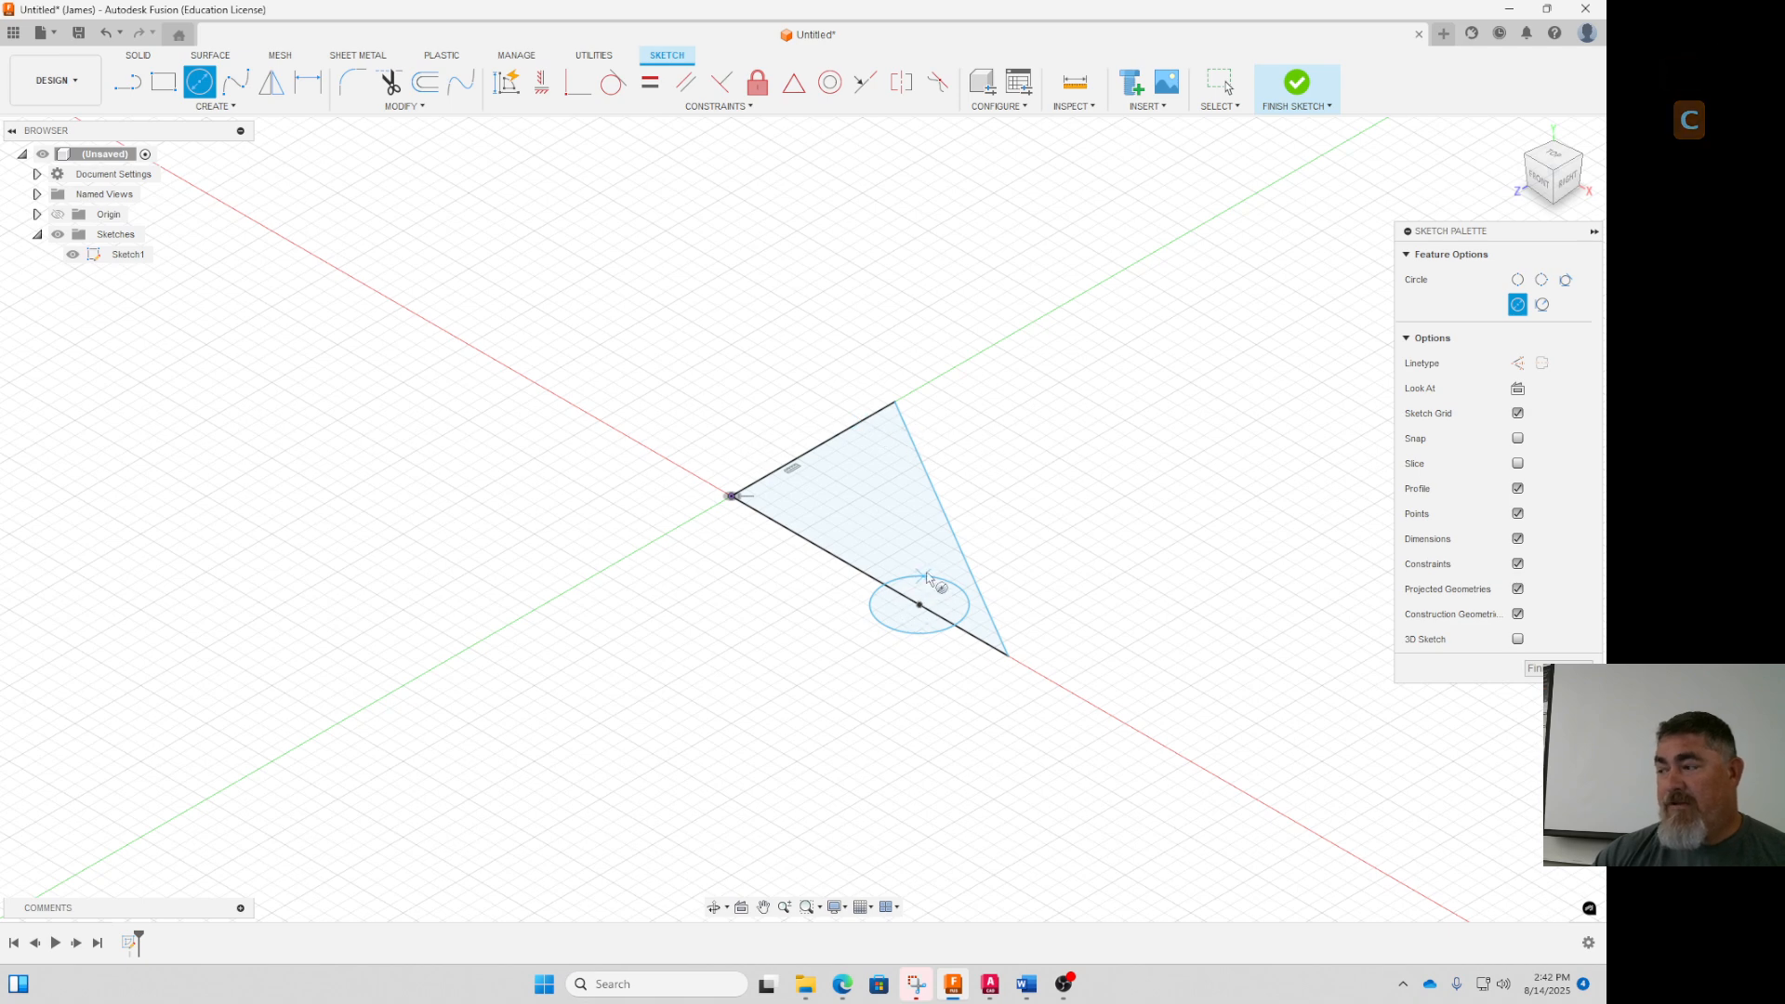
{"action": "left_click", "coordinate": [1566, 280]}
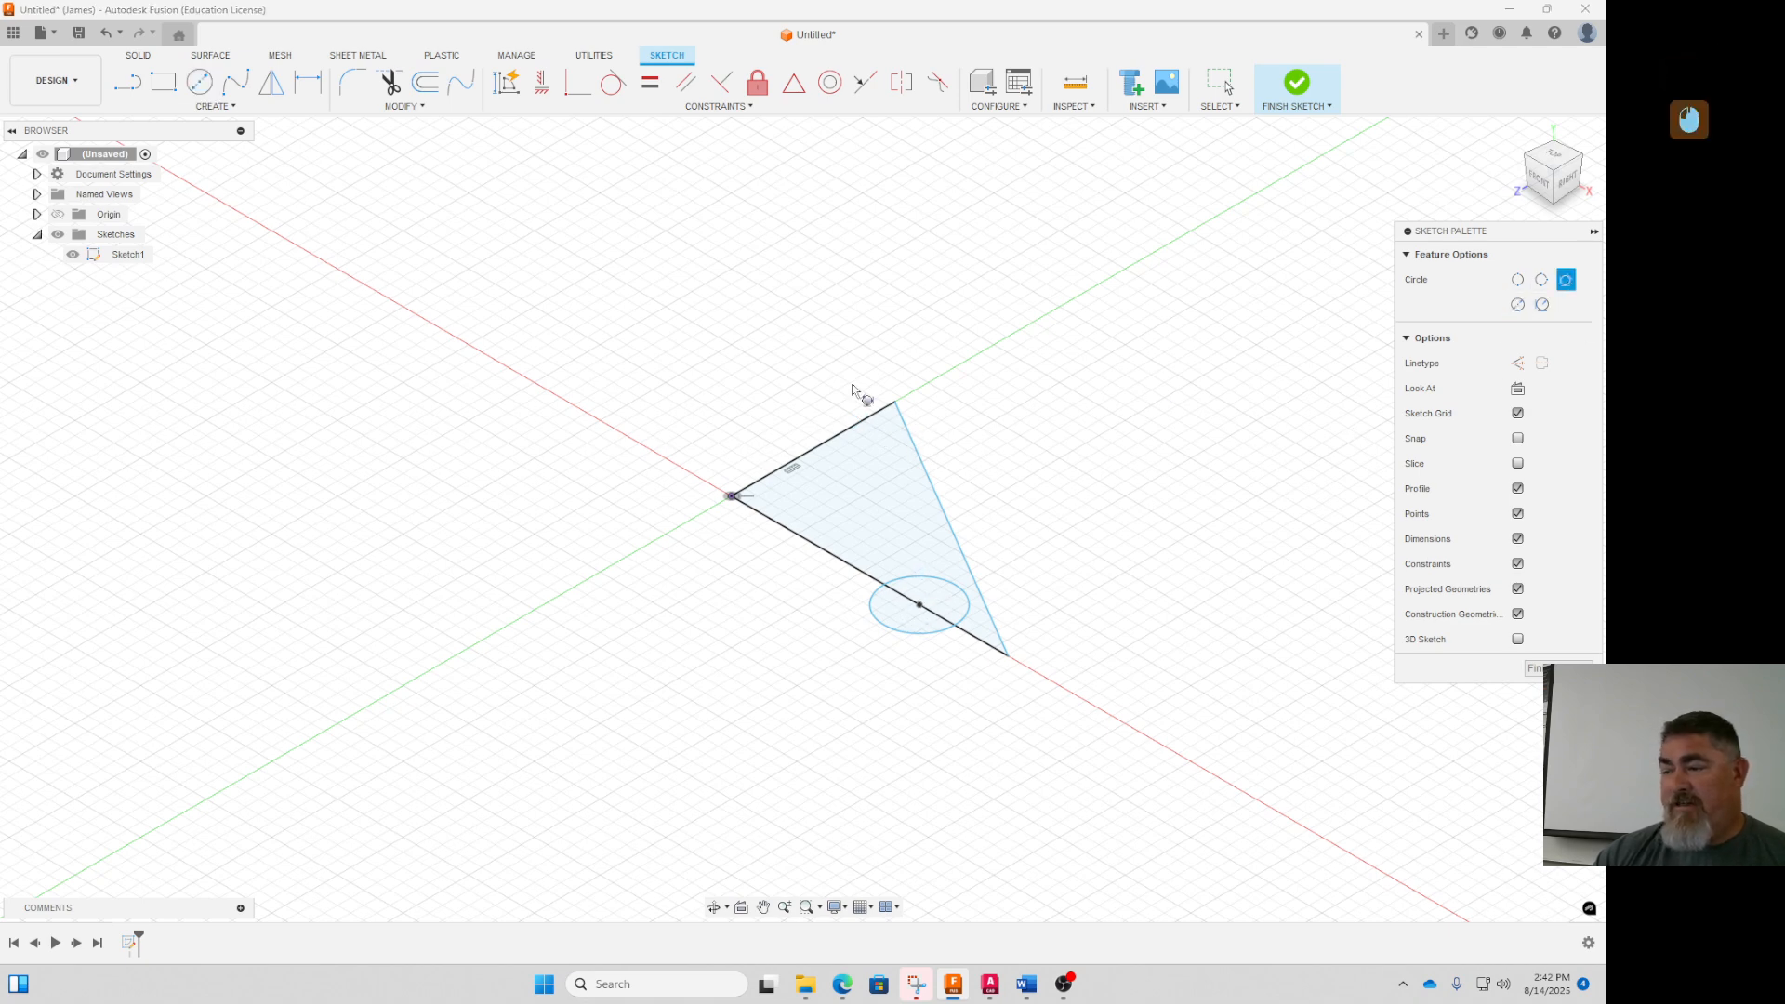
{"action": "left_click", "coordinate": [864, 421]}
{"action": "left_click", "coordinate": [922, 455]}
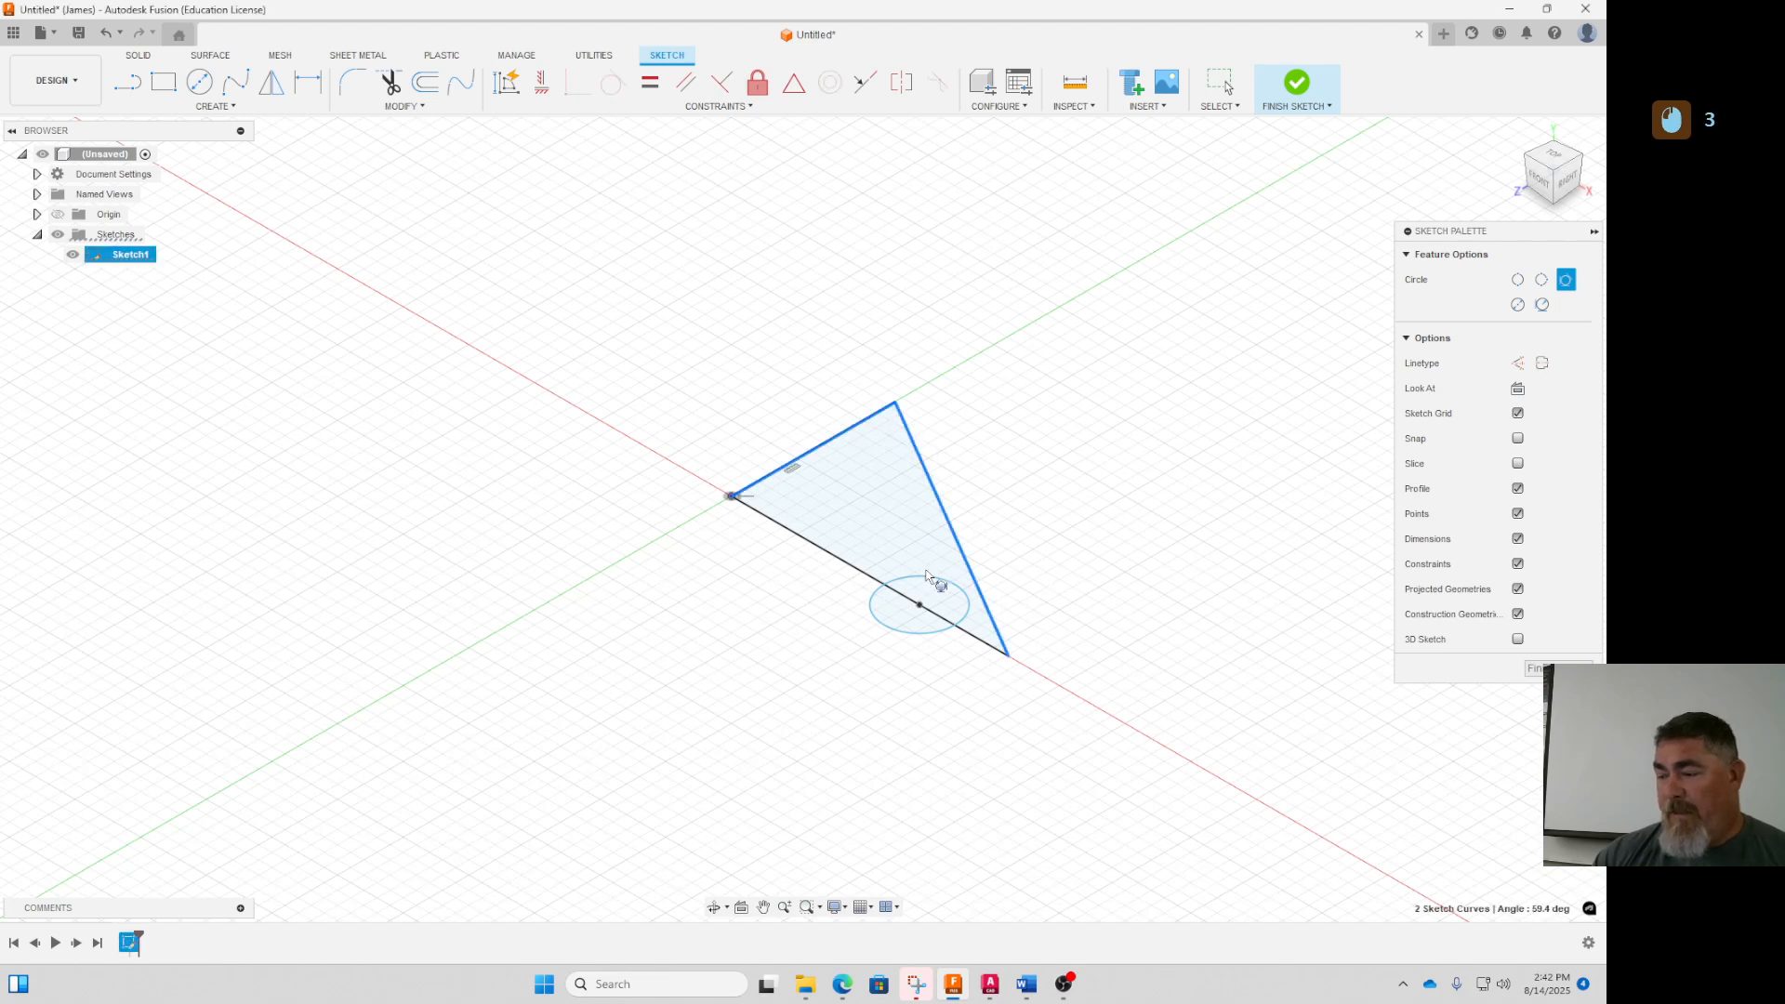
{"action": "left_click", "coordinate": [922, 581]}
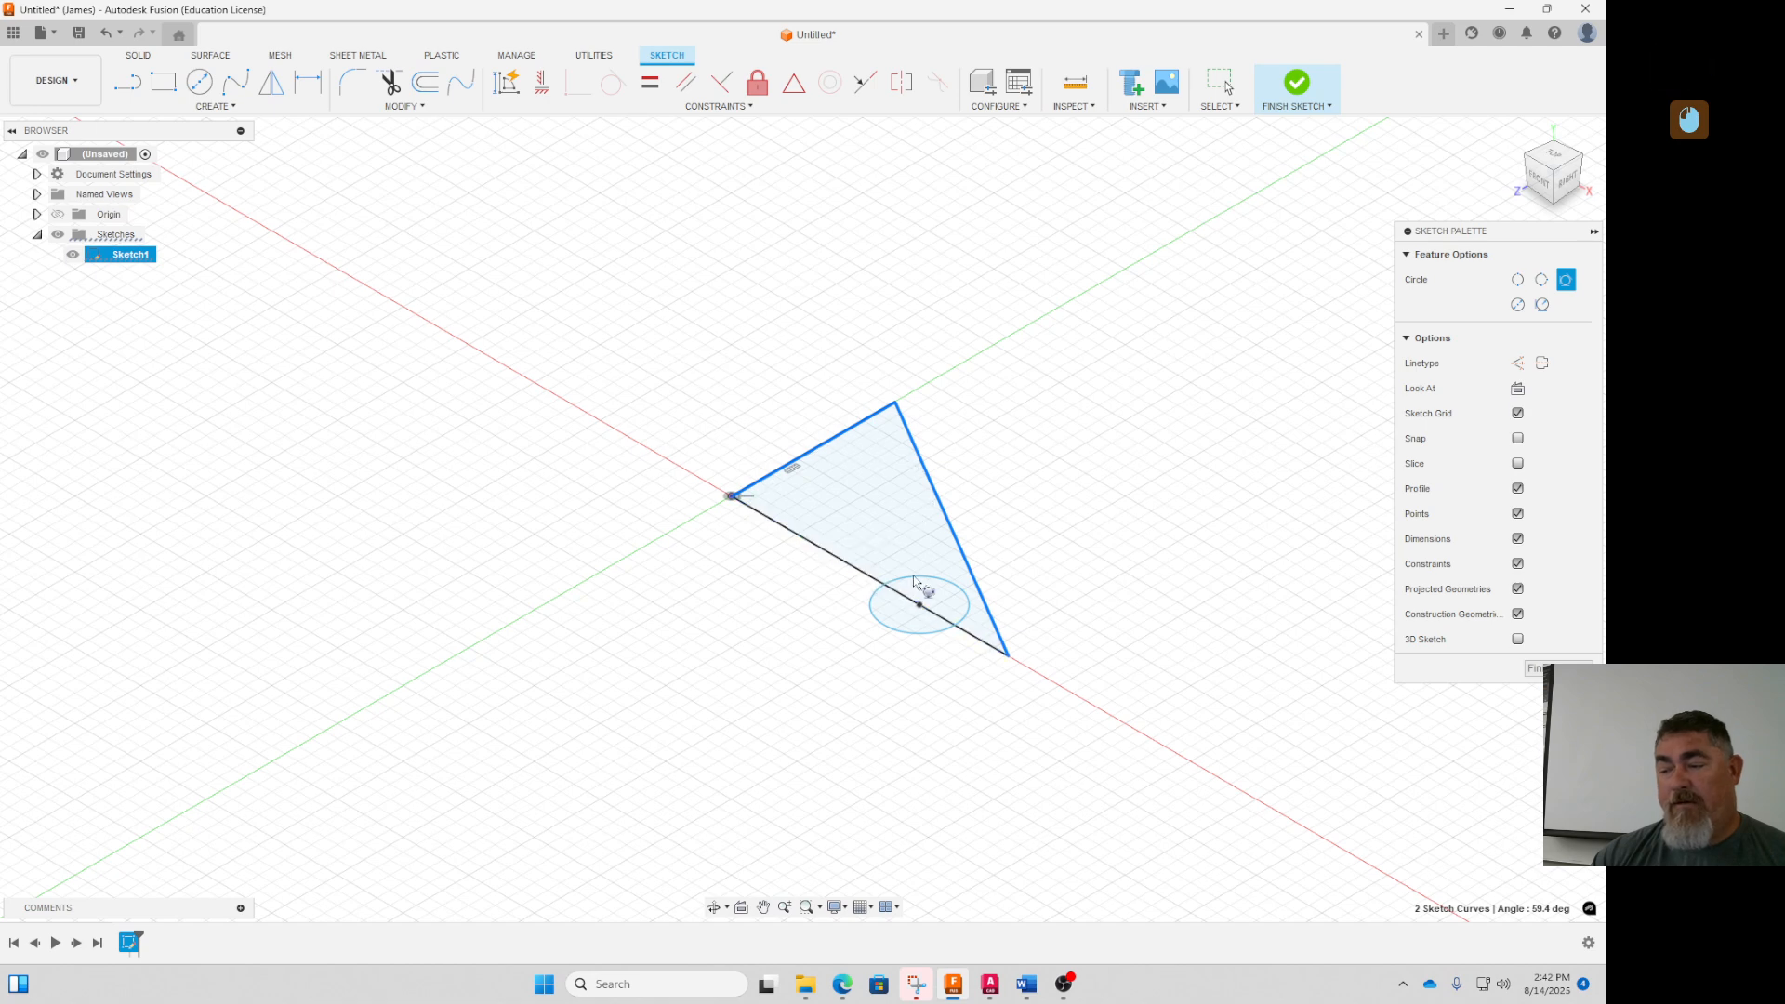
Draw a 2-tangent circle inside the triangle, touching the green-axis line and the slanted side
{"action": "left_click", "coordinate": [1543, 305]}
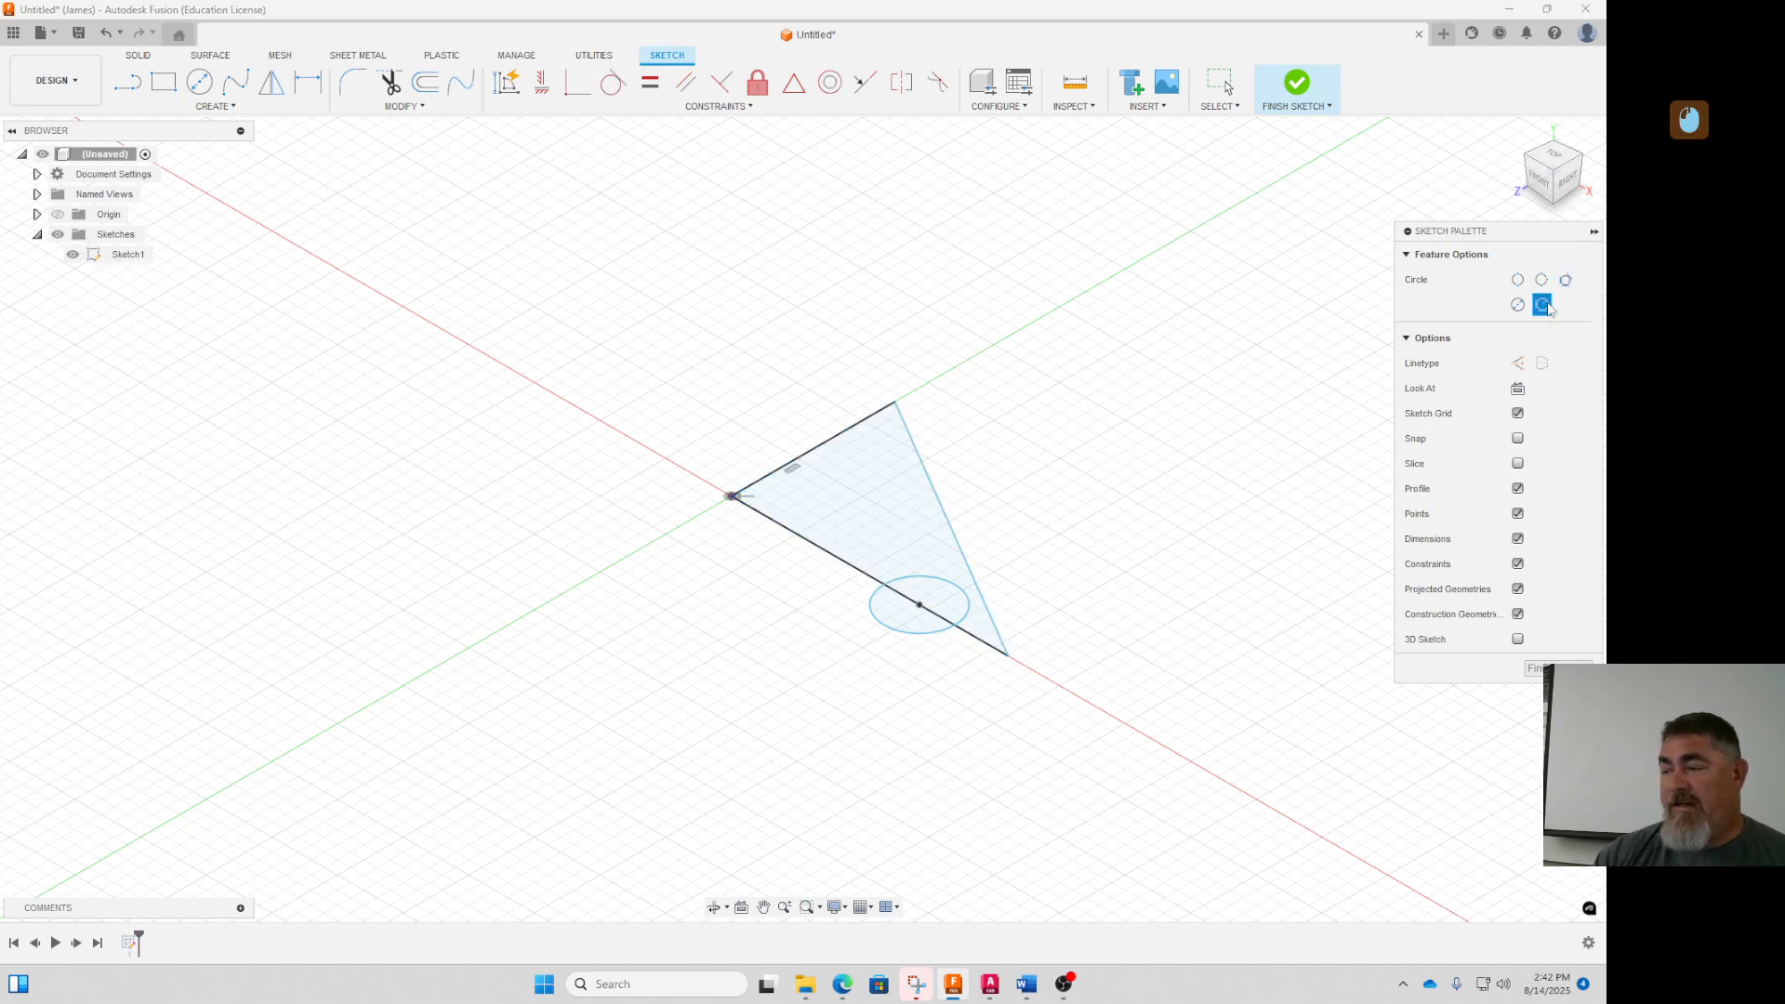
{"action": "left_click", "coordinate": [866, 421]}
{"action": "left_click", "coordinate": [908, 436]}
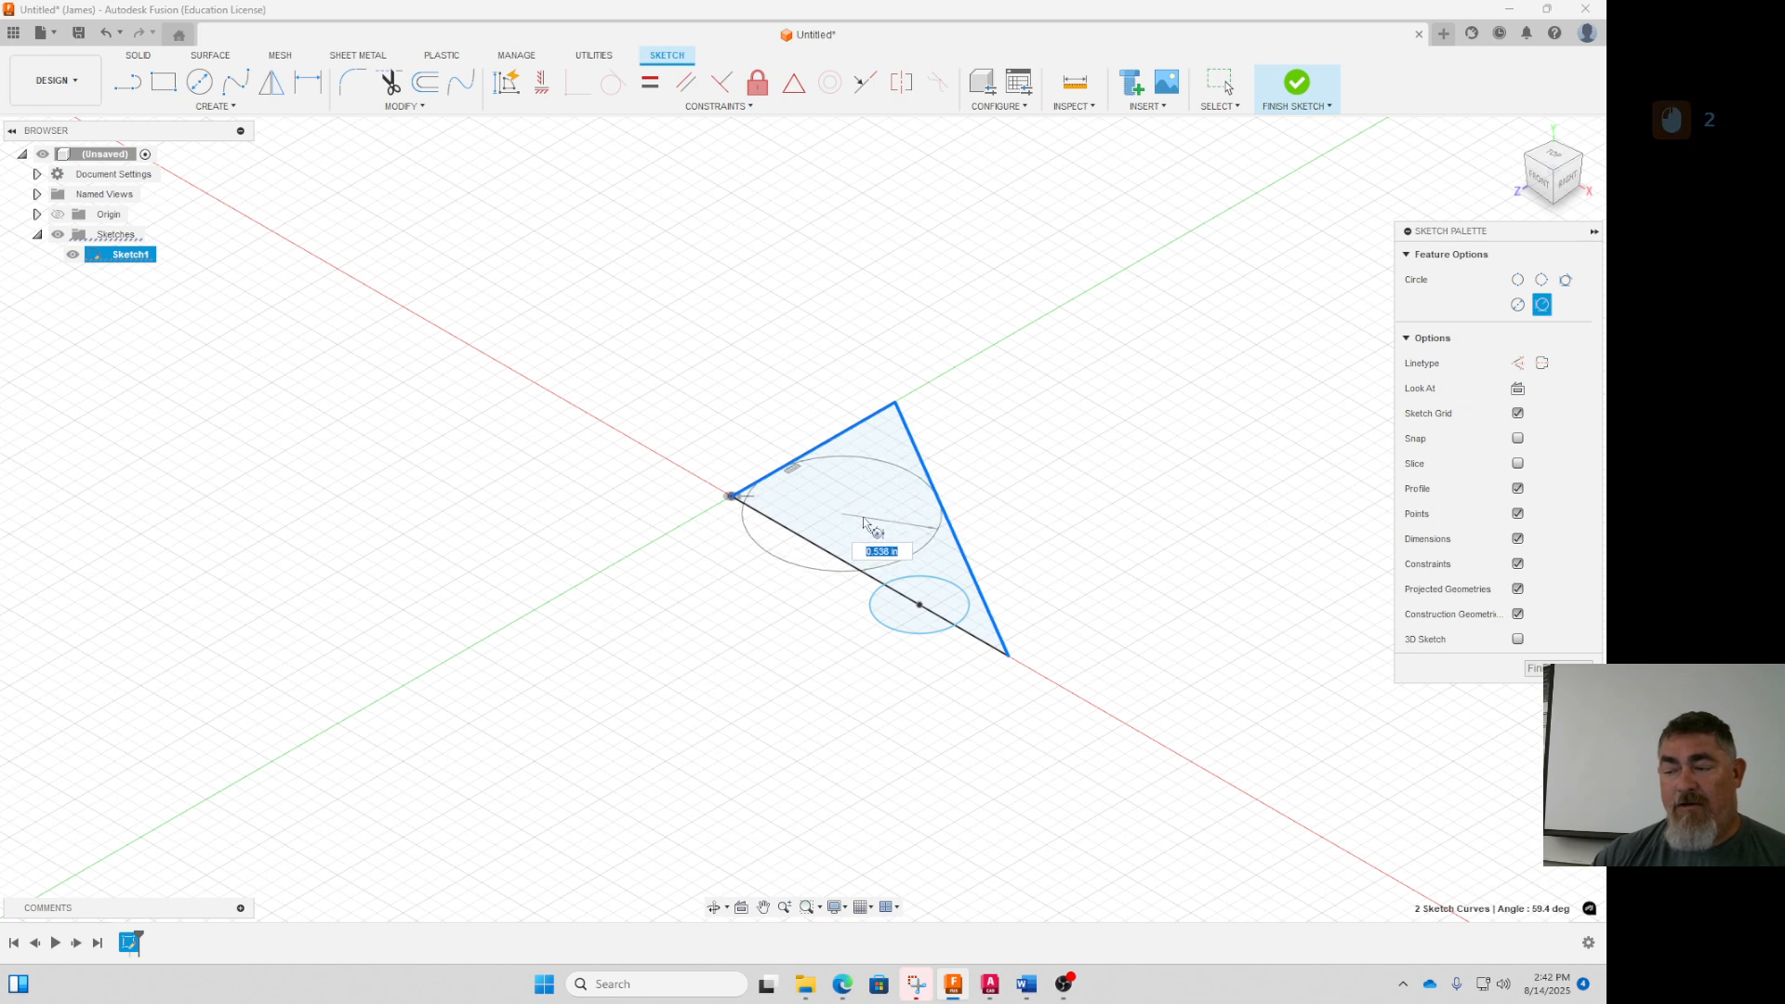
{"action": "left_click", "coordinate": [870, 488]}
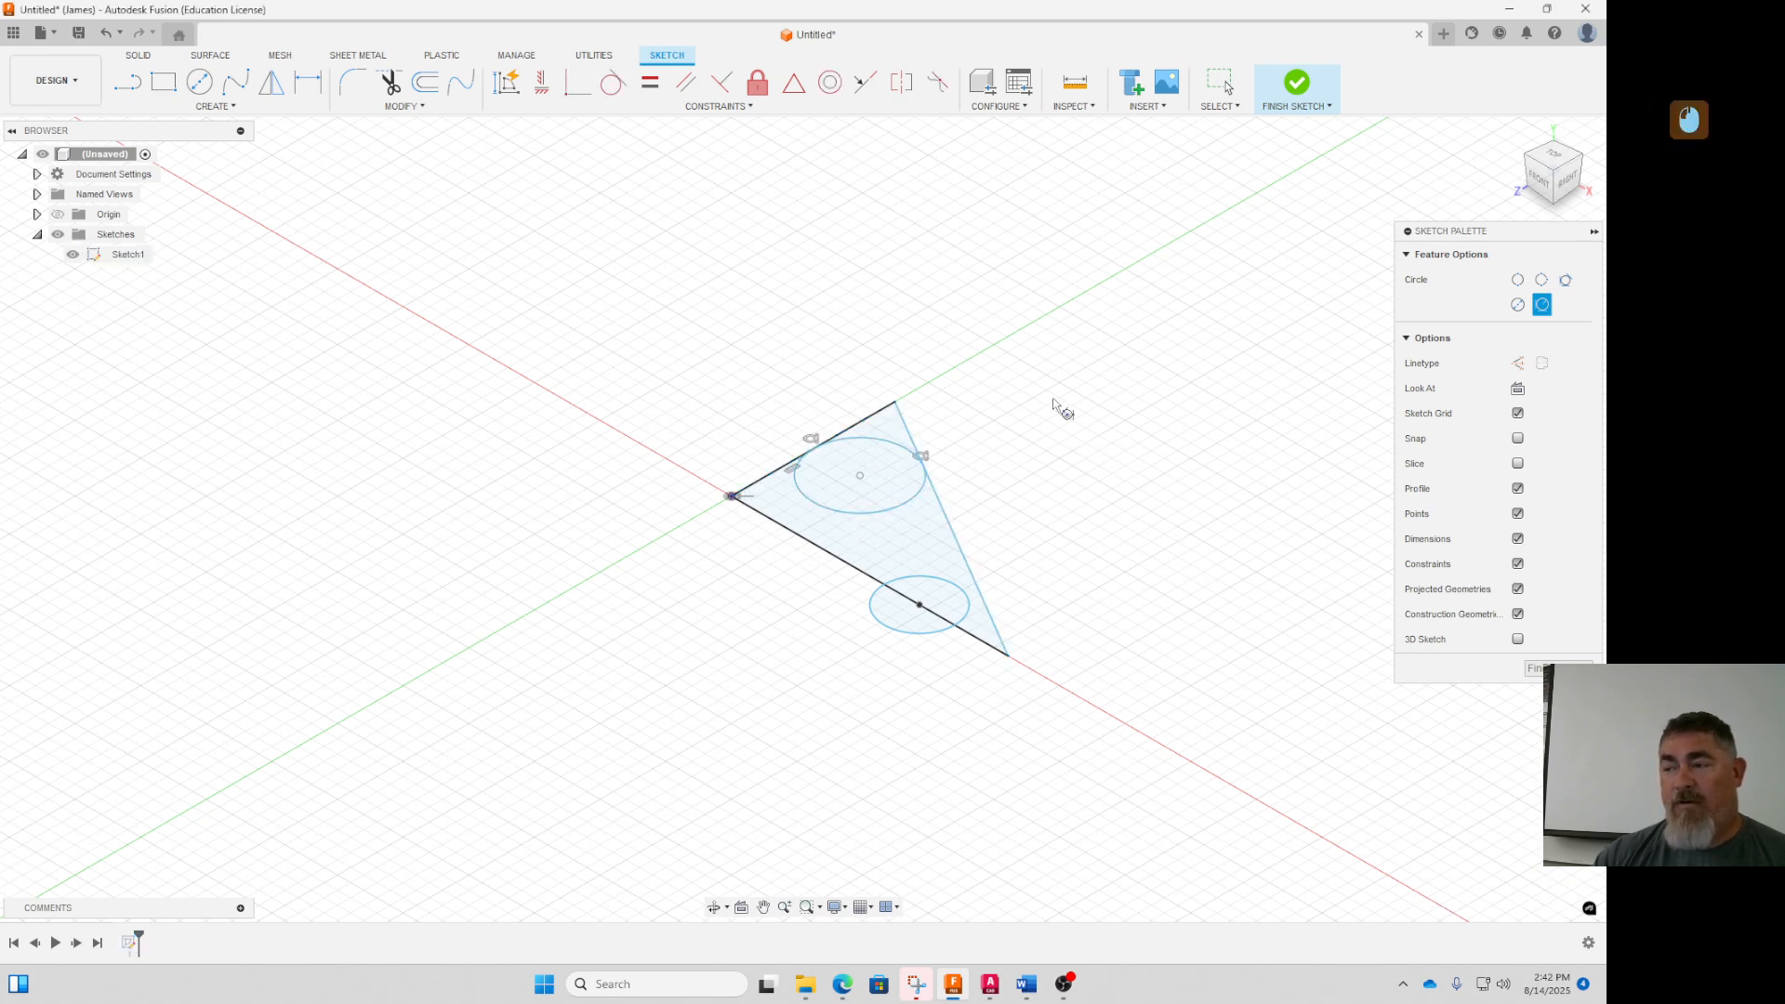
Apply a Tangent constraint between the two circles, and delete the circle centered on the triangle's red-axis side
{"action": "left_click", "coordinate": [613, 82]}
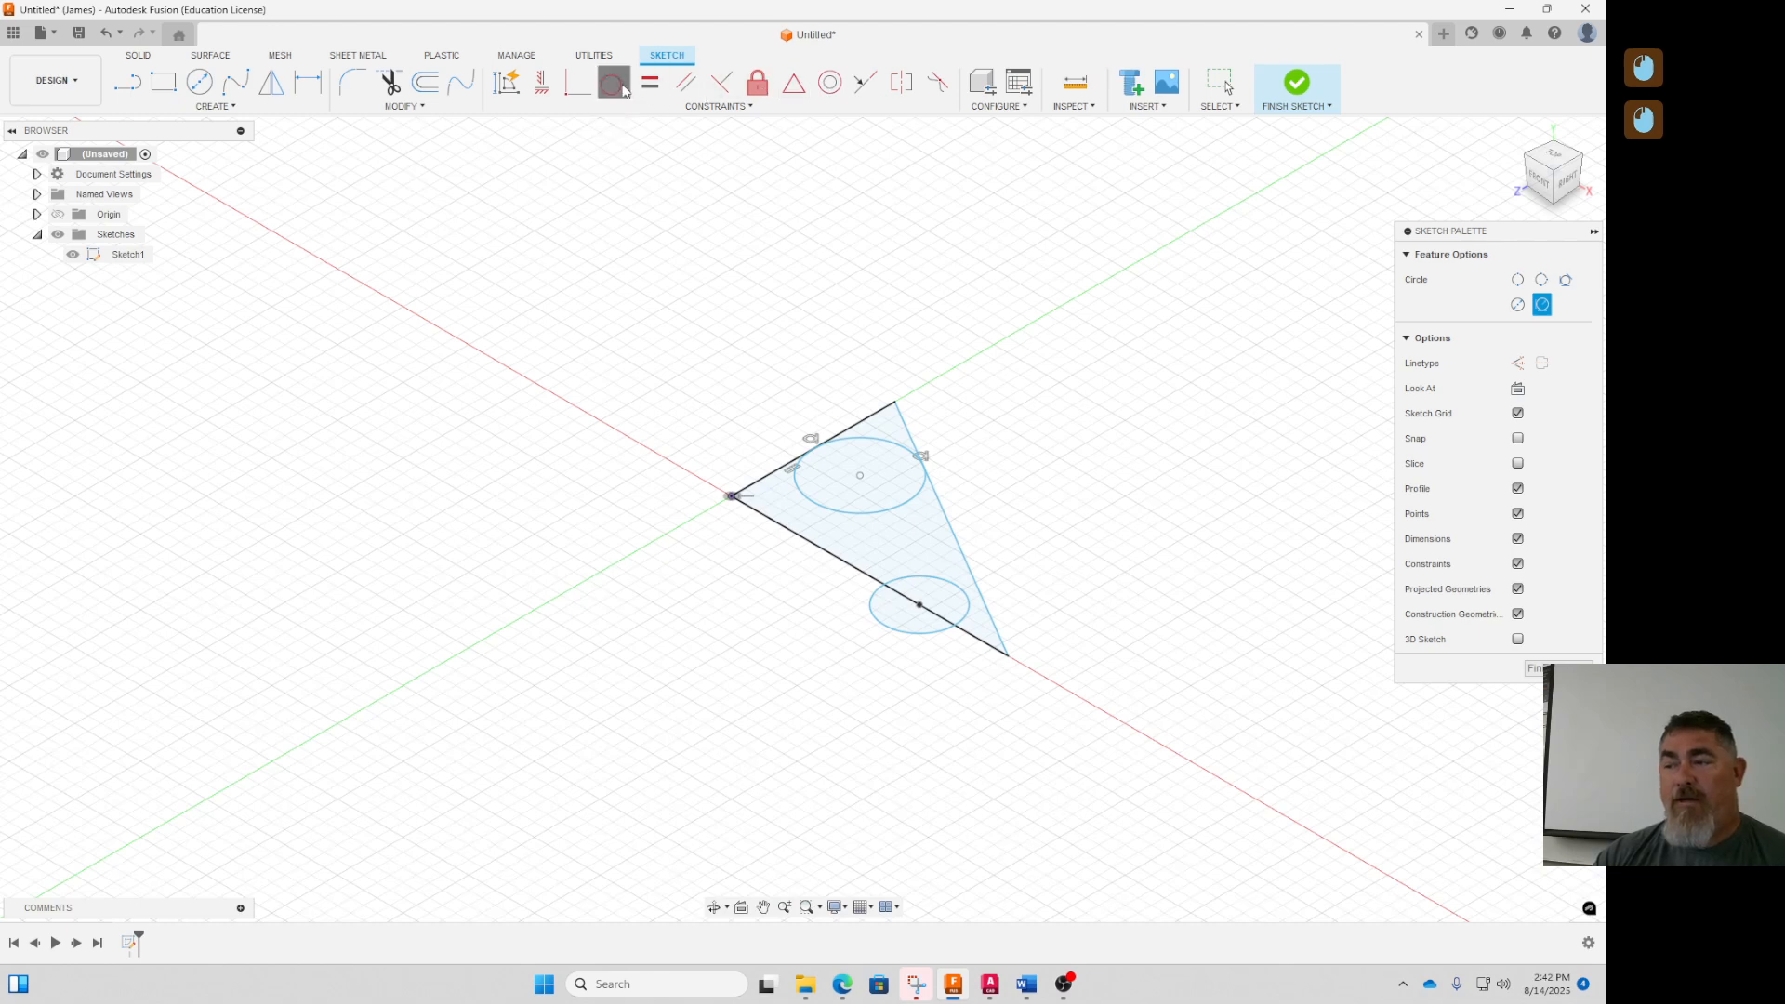
{"action": "left_click", "coordinate": [899, 510]}
{"action": "left_click", "coordinate": [924, 578]}
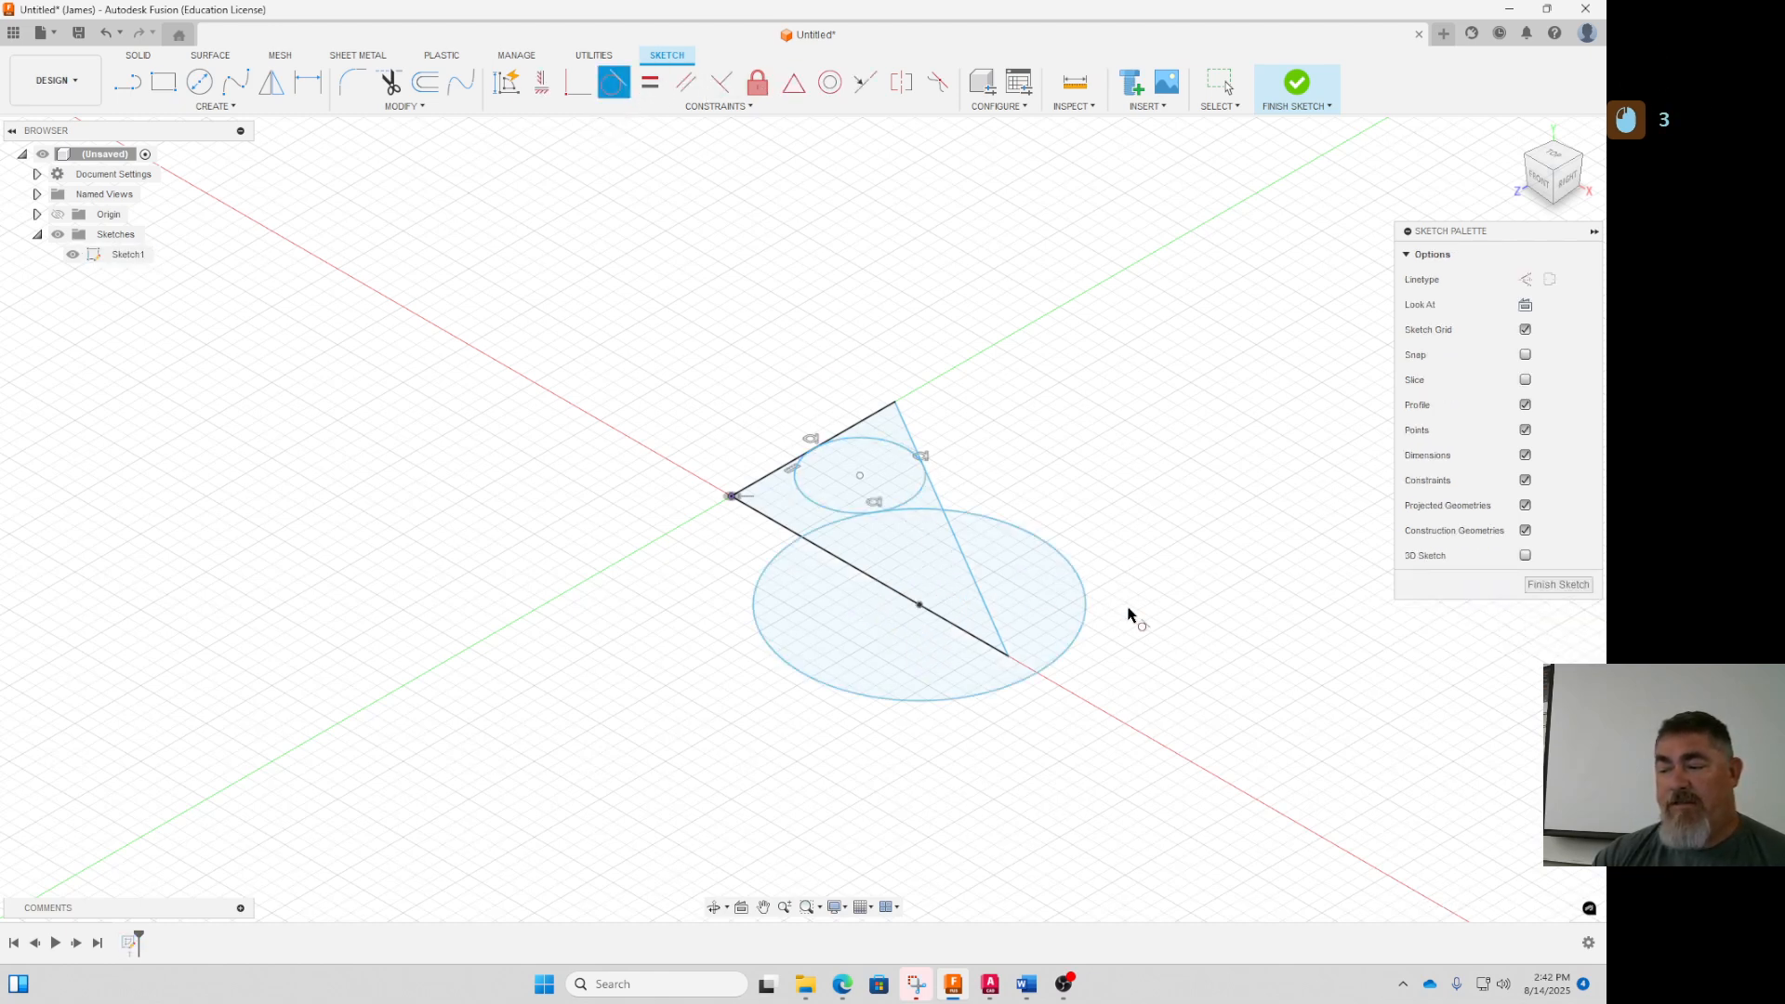
{"action": "key", "text": "Escape"}
{"action": "left_click", "coordinate": [1030, 537]}
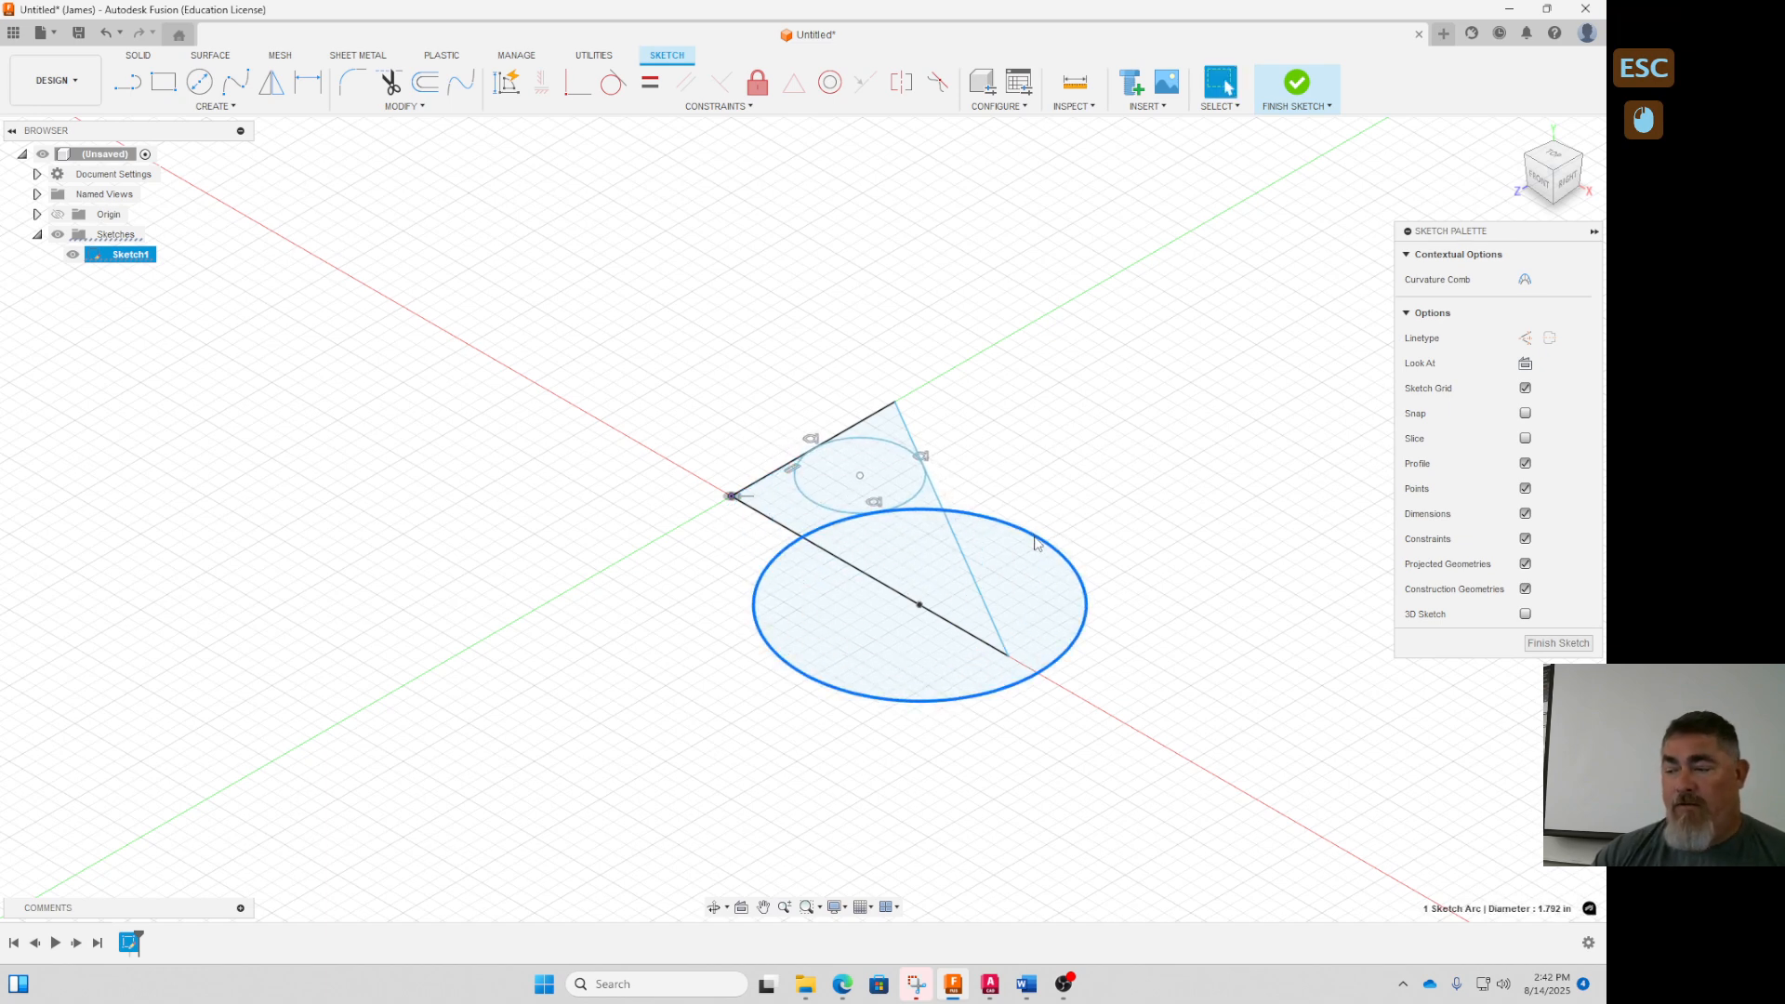
{"action": "key", "text": "Delete"}
Dimension the remaining circle by radius instead of diameter, and set the radius to 0.5 in
{"action": "key", "text": "d"}
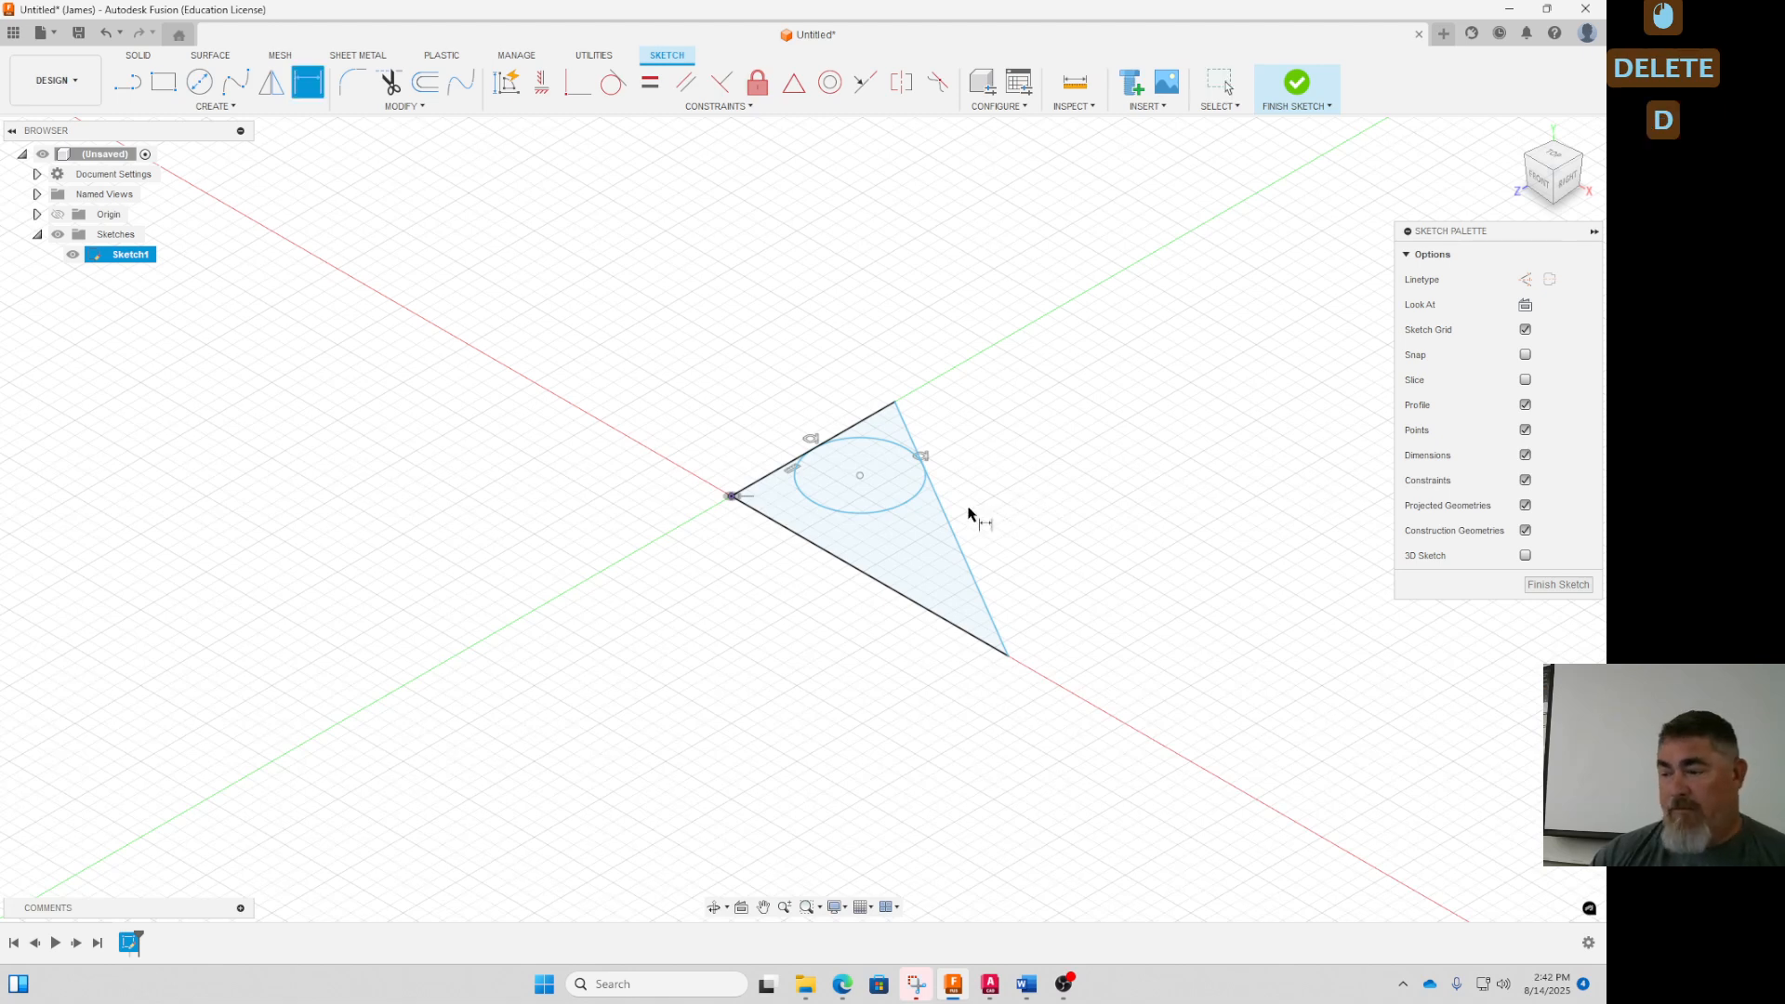
{"action": "left_click", "coordinate": [906, 506]}
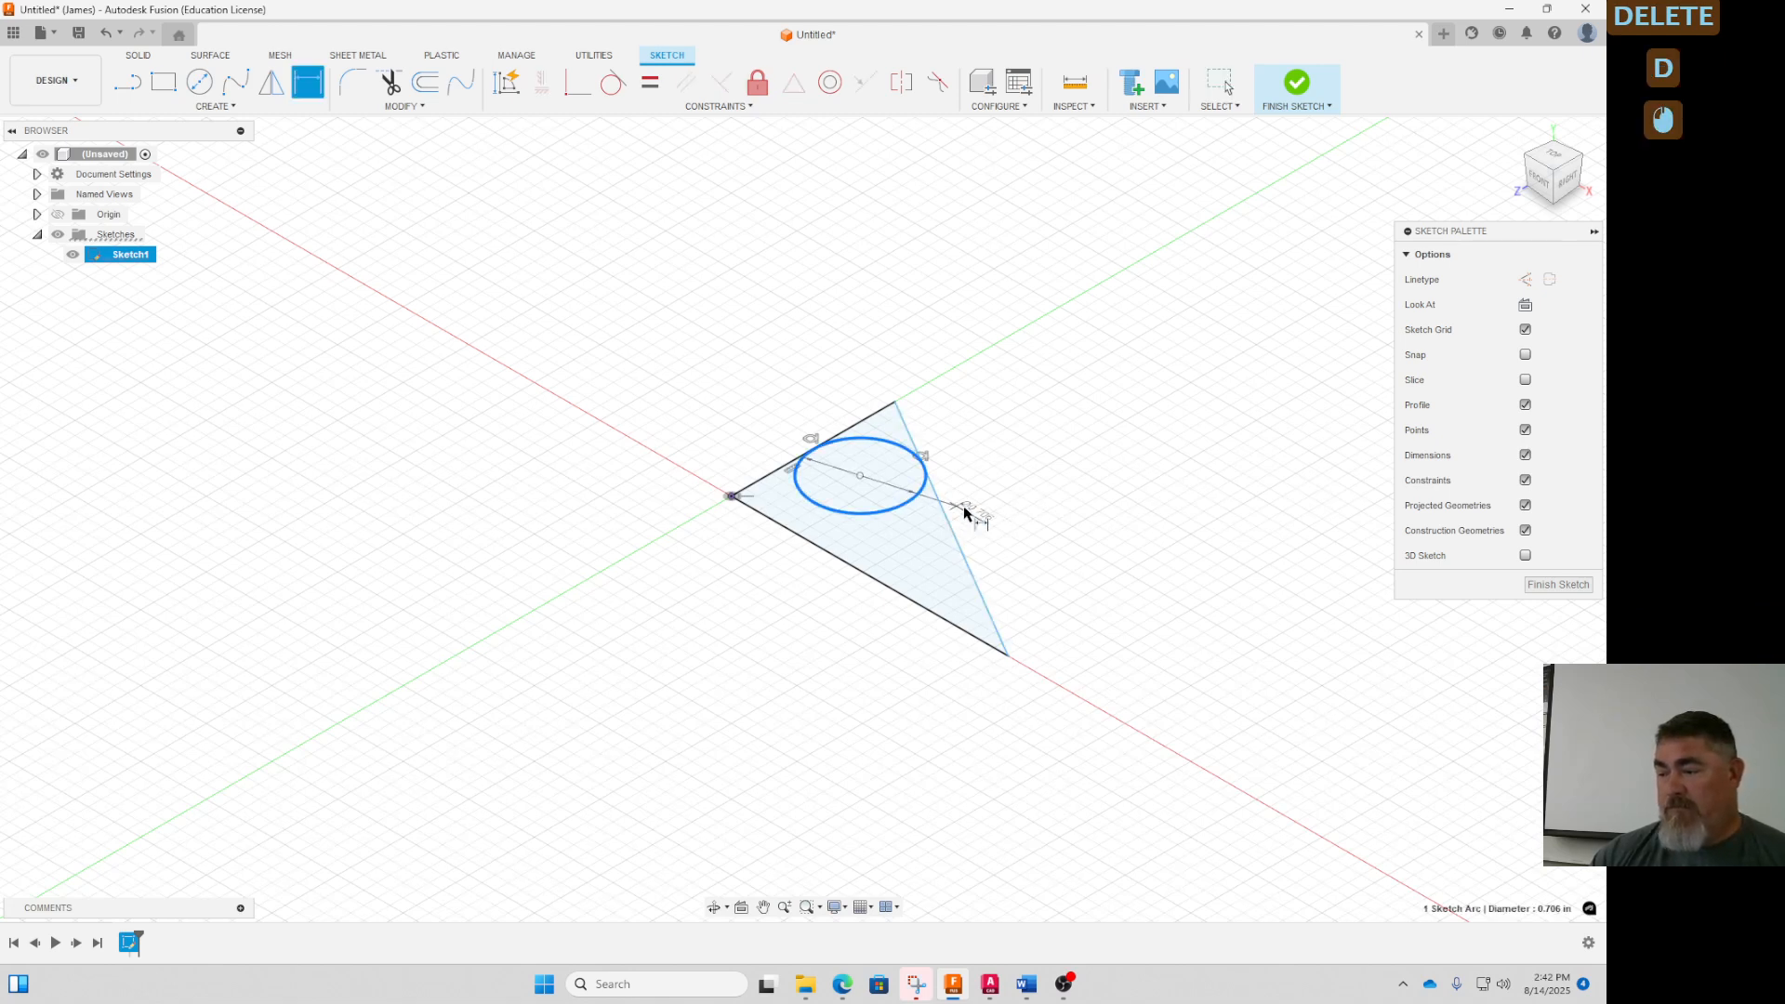
{"action": "right_click", "coordinate": [1077, 568]}
{"action": "left_click", "coordinate": [1063, 669]}
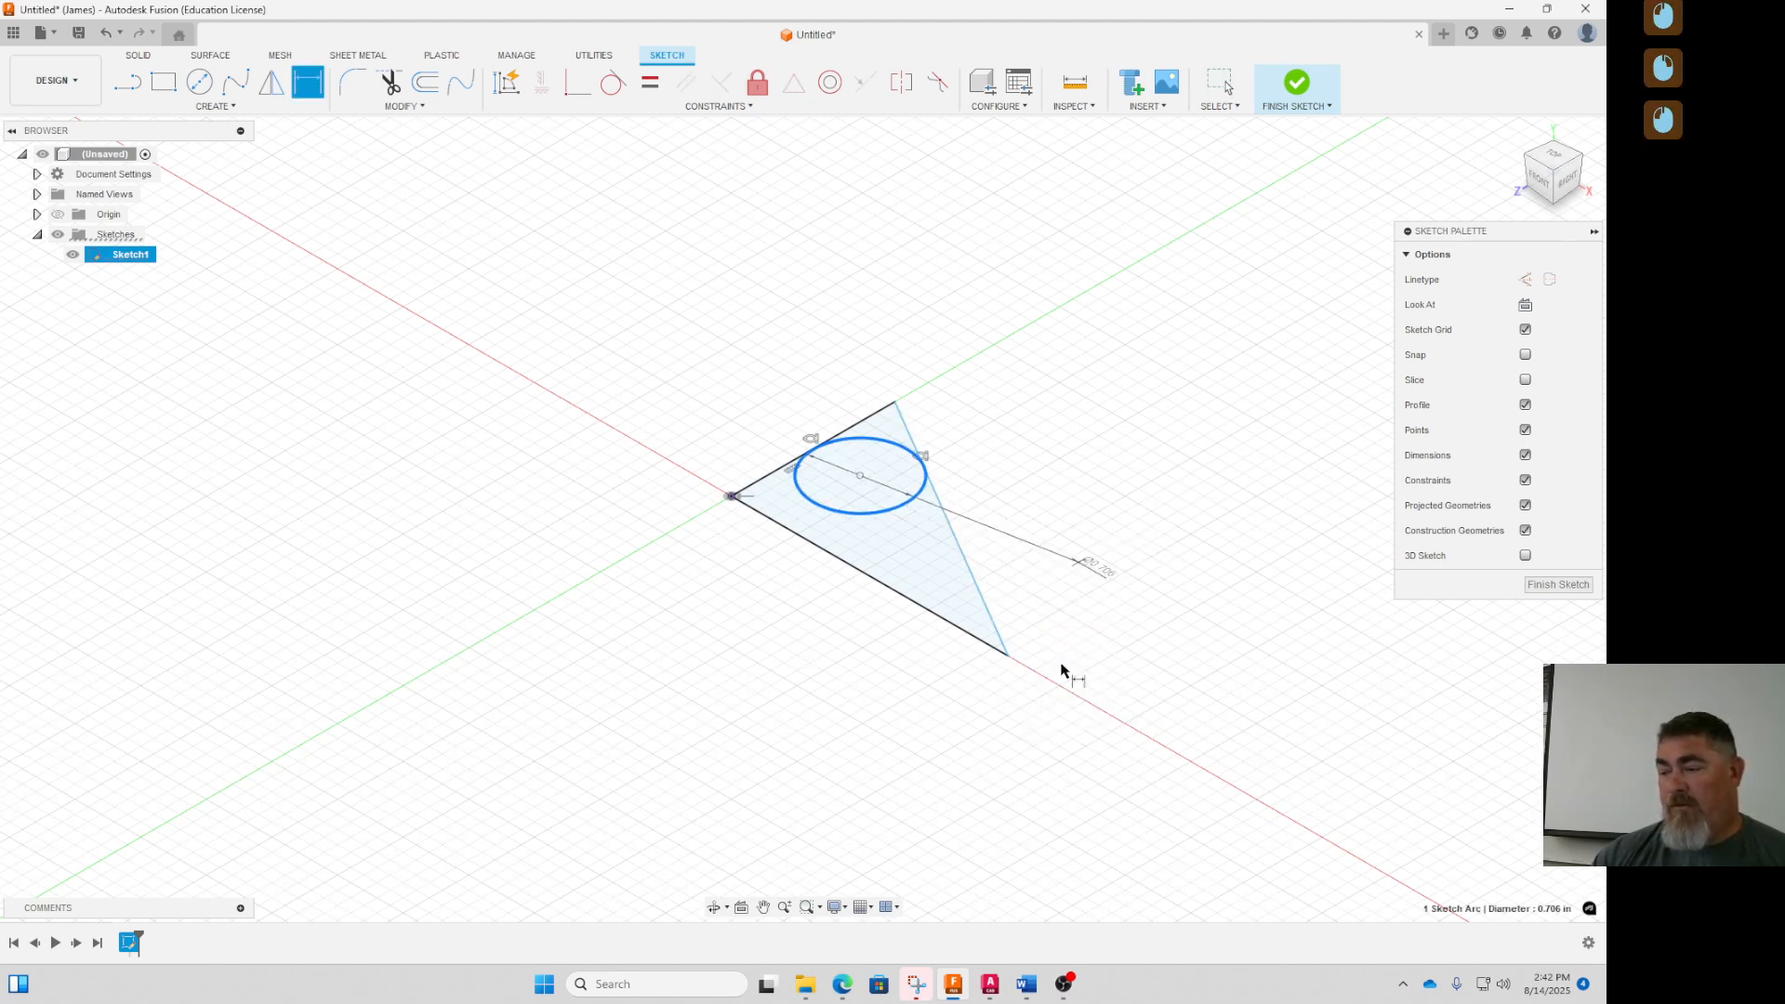
{"action": "left_click", "coordinate": [1030, 562]}
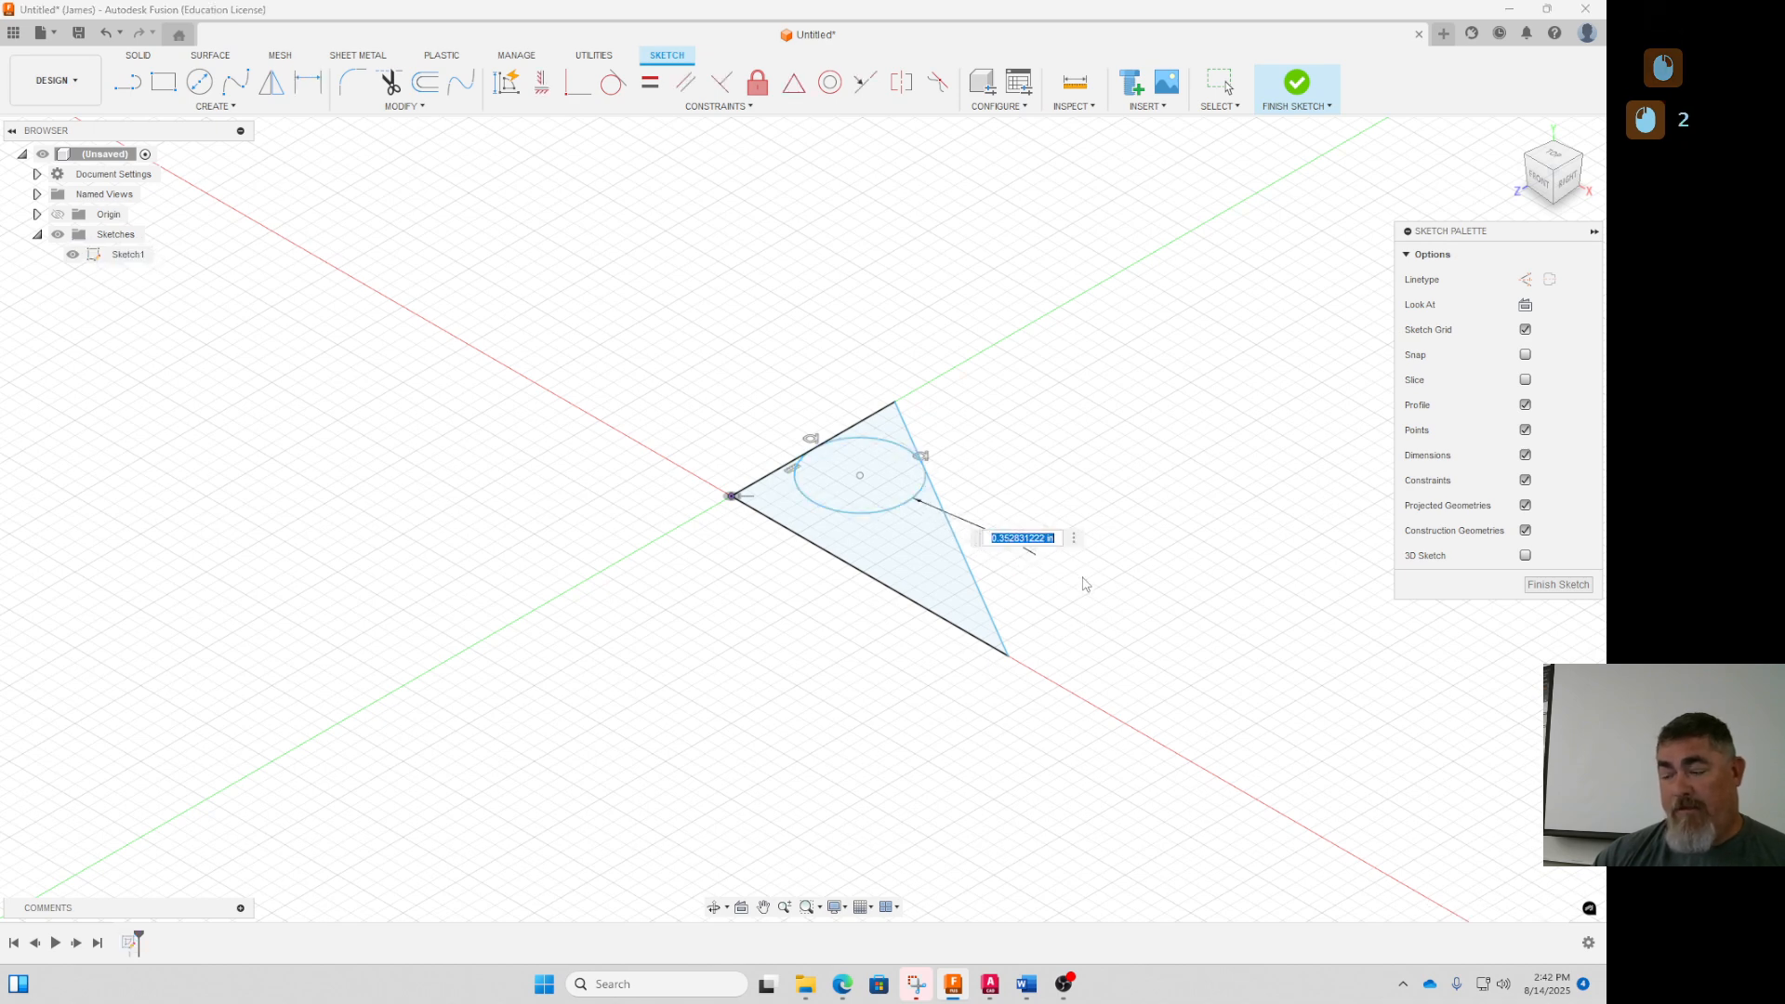
{"action": "type", "text": ".5"}
{"action": "key", "text": "Return"}
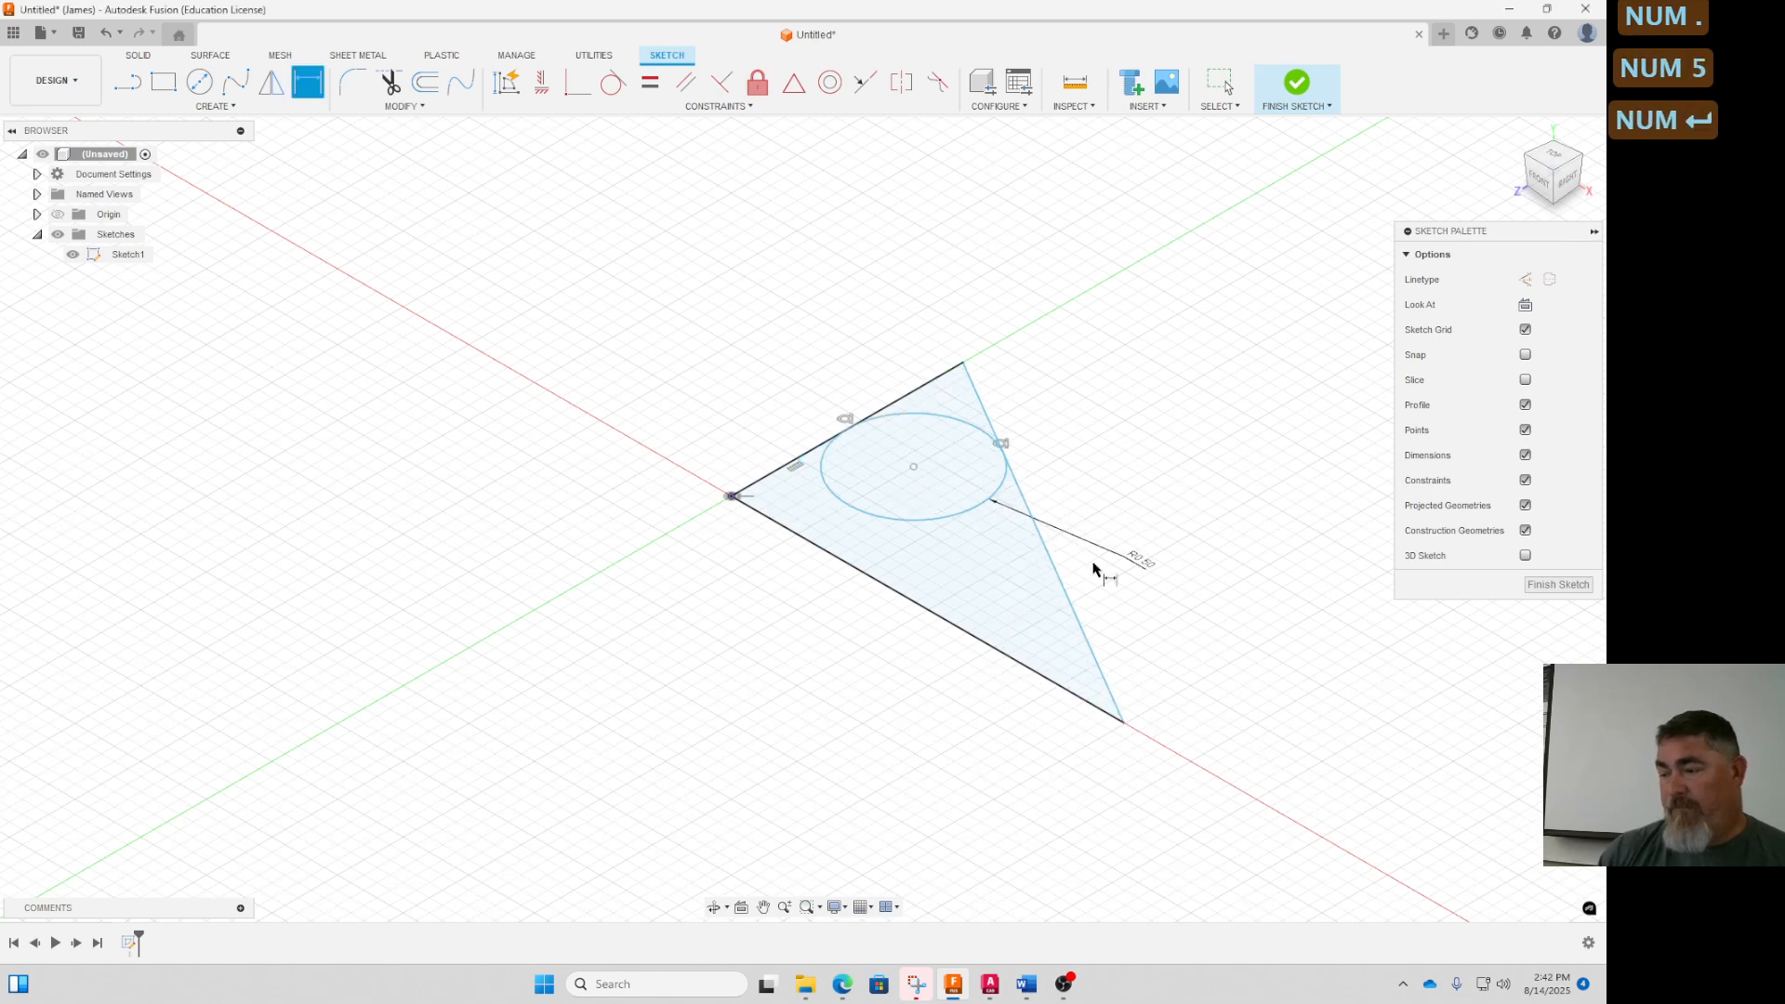
{"action": "key", "text": "Escape"}
Move the triangle's green-axis corner to about Z -2.71 in, its red-axis corner to about X 2.54 in, and the circle's center to about Z -1.17 in
{"action": "mouse_move", "coordinate": [965, 364]}
{"action": "left_mouse_down"}
{"action": "mouse_move", "coordinate": [1104, 281]}
{"action": "mouse_move", "coordinate": [1087, 291]}
{"action": "left_mouse_up"}
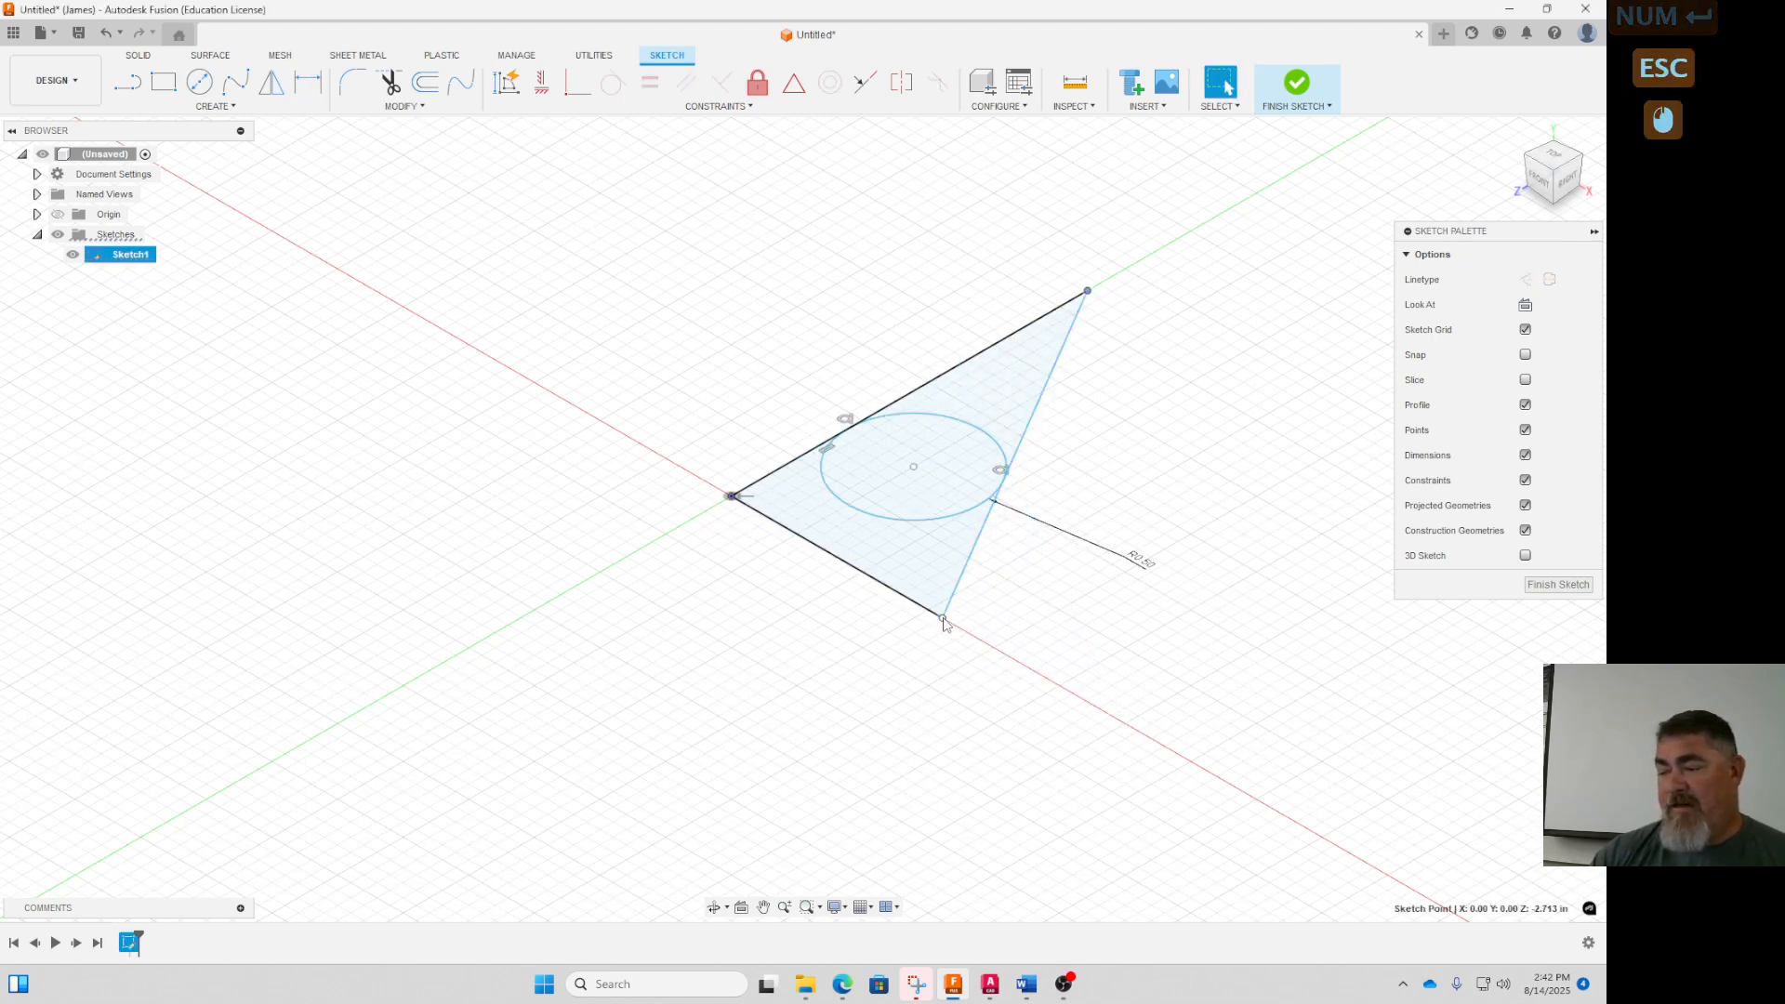
{"action": "mouse_move", "coordinate": [943, 616]}
{"action": "left_mouse_down"}
{"action": "mouse_move", "coordinate": [1076, 703]}
{"action": "mouse_move", "coordinate": [1065, 688]}
{"action": "left_mouse_up"}
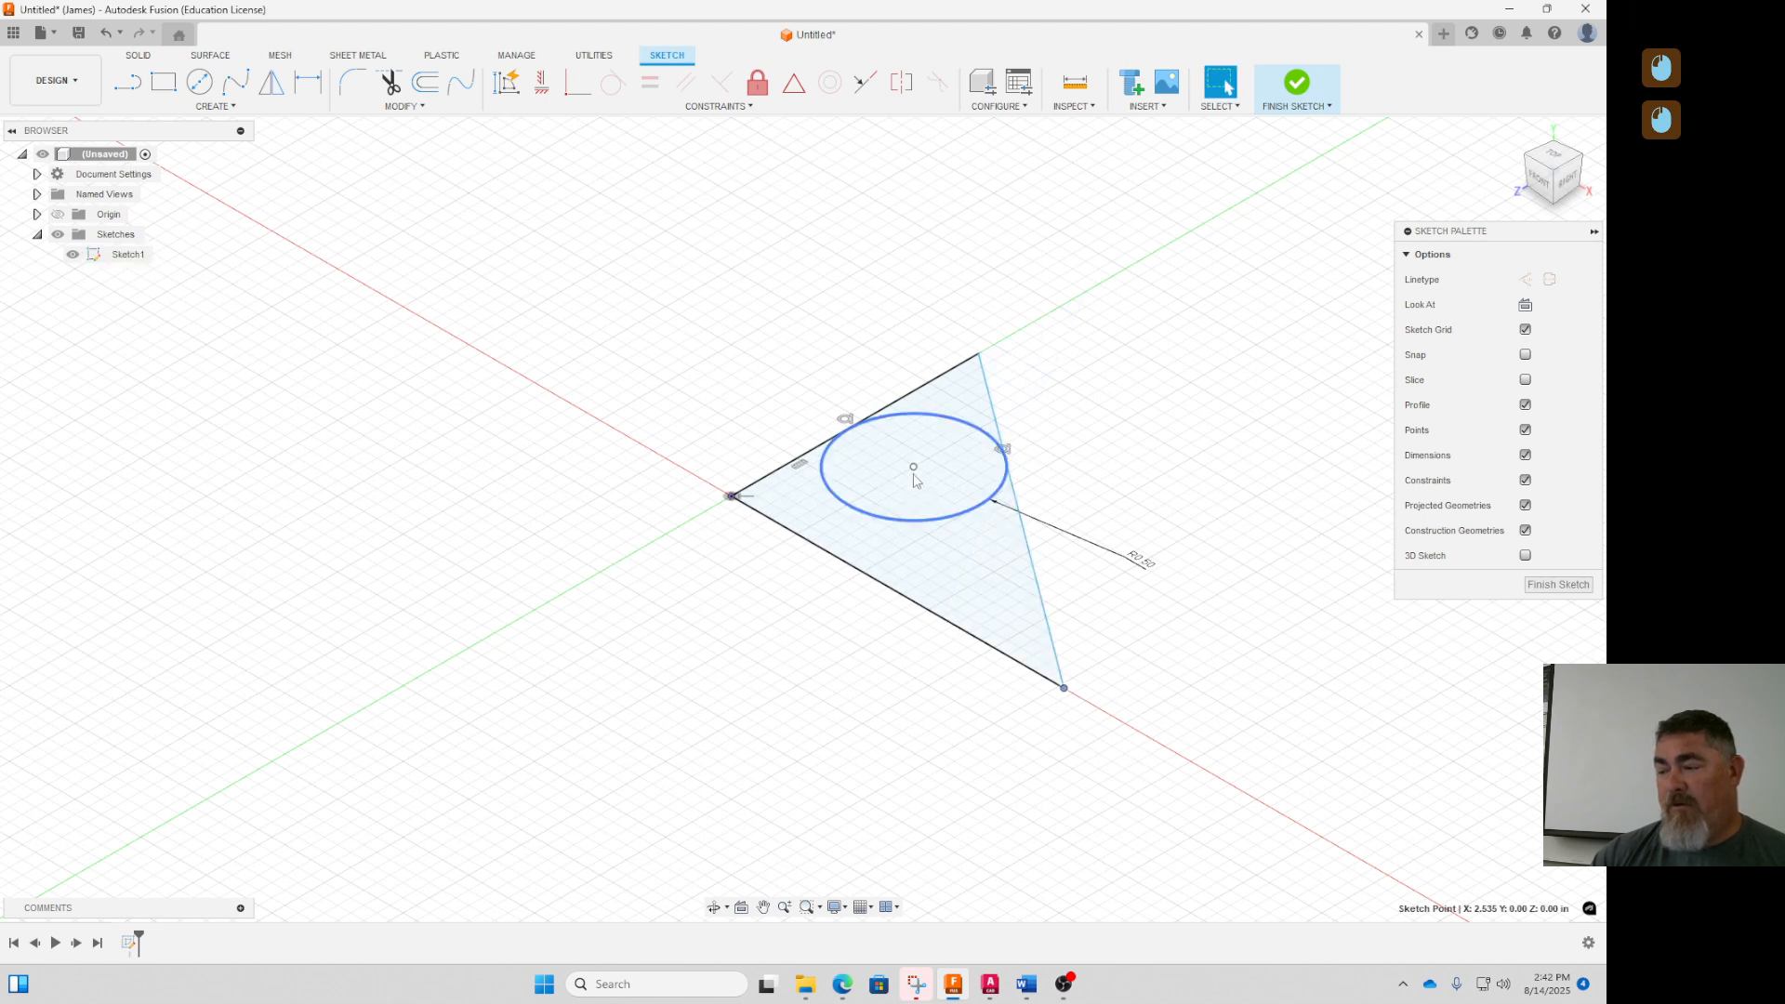
{"action": "left_click_drag", "start_coordinate": [914, 468], "coordinate": [983, 456]}
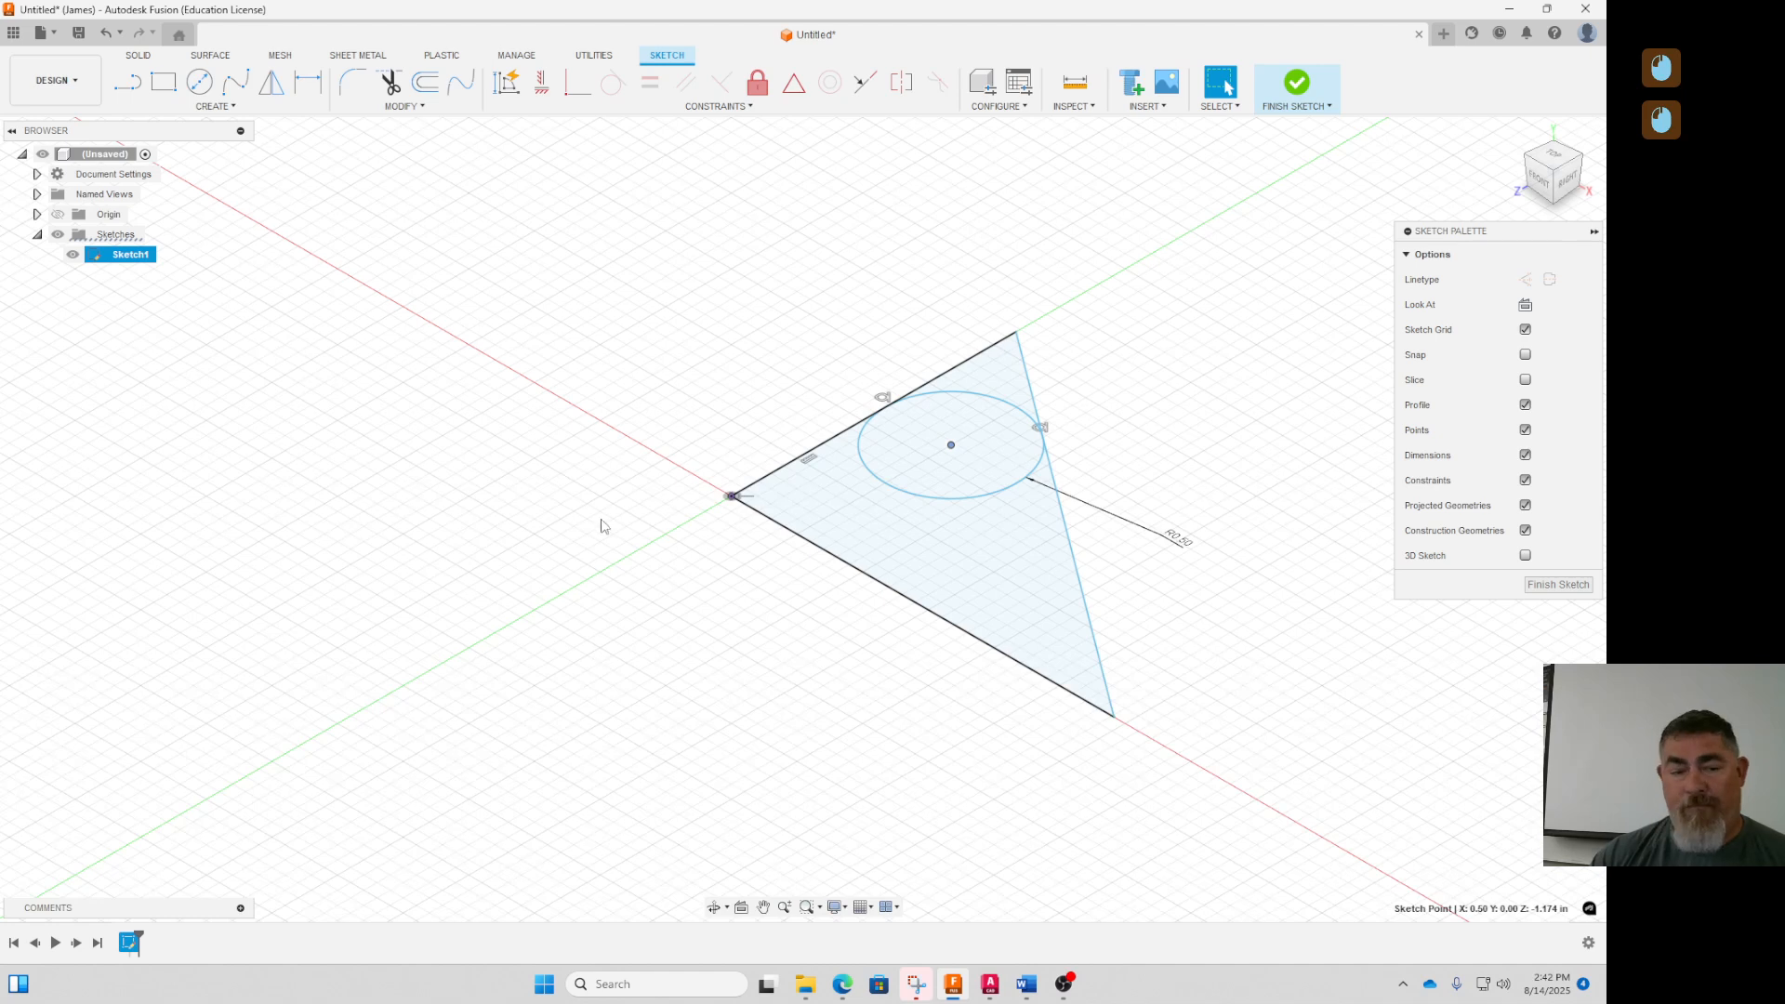